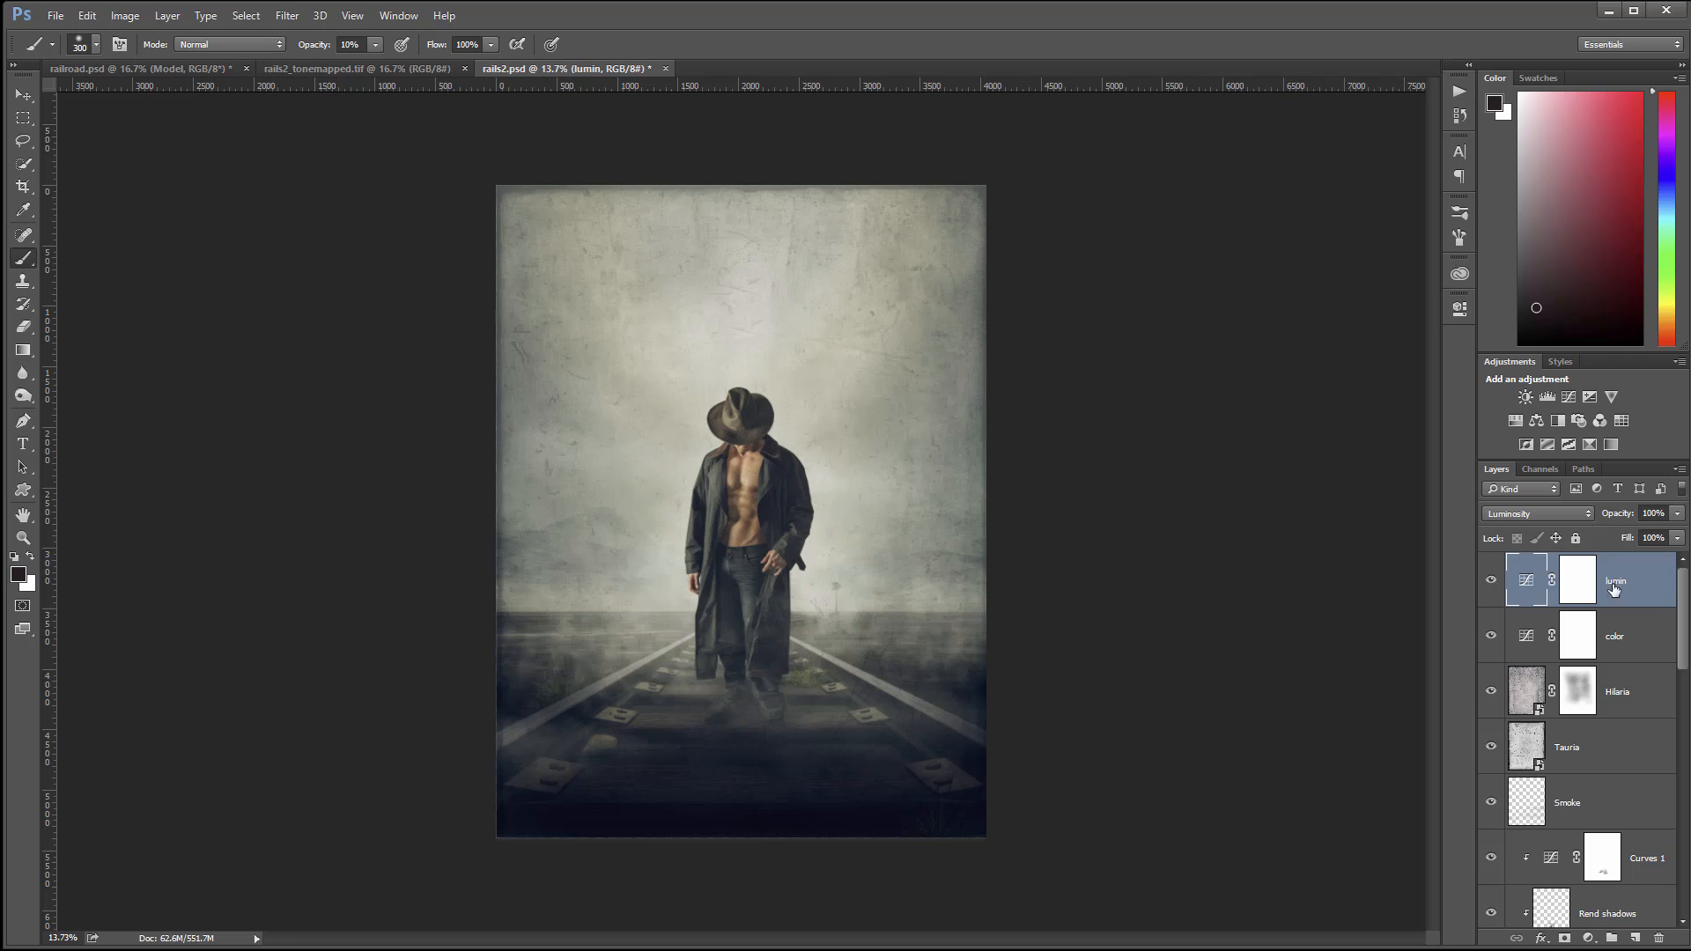
Add a Curves adjustment above the lumin layer and pull its white point output down to 0
left_click(1588, 938)
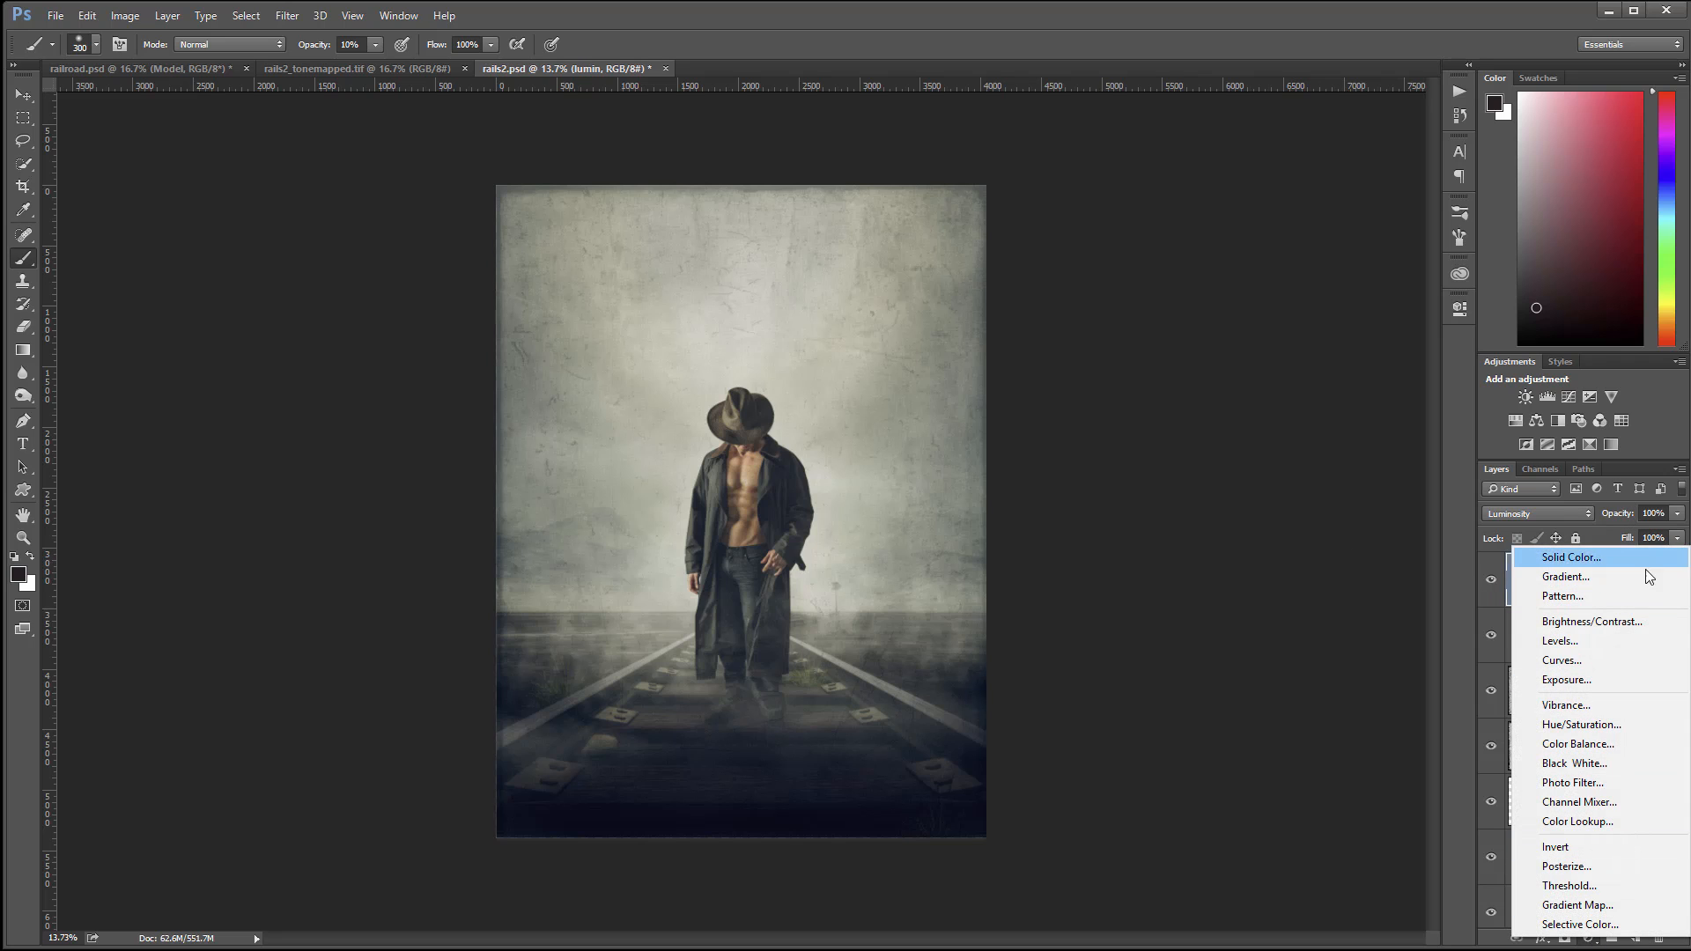
left_click(1629, 662)
left_click(1568, 397)
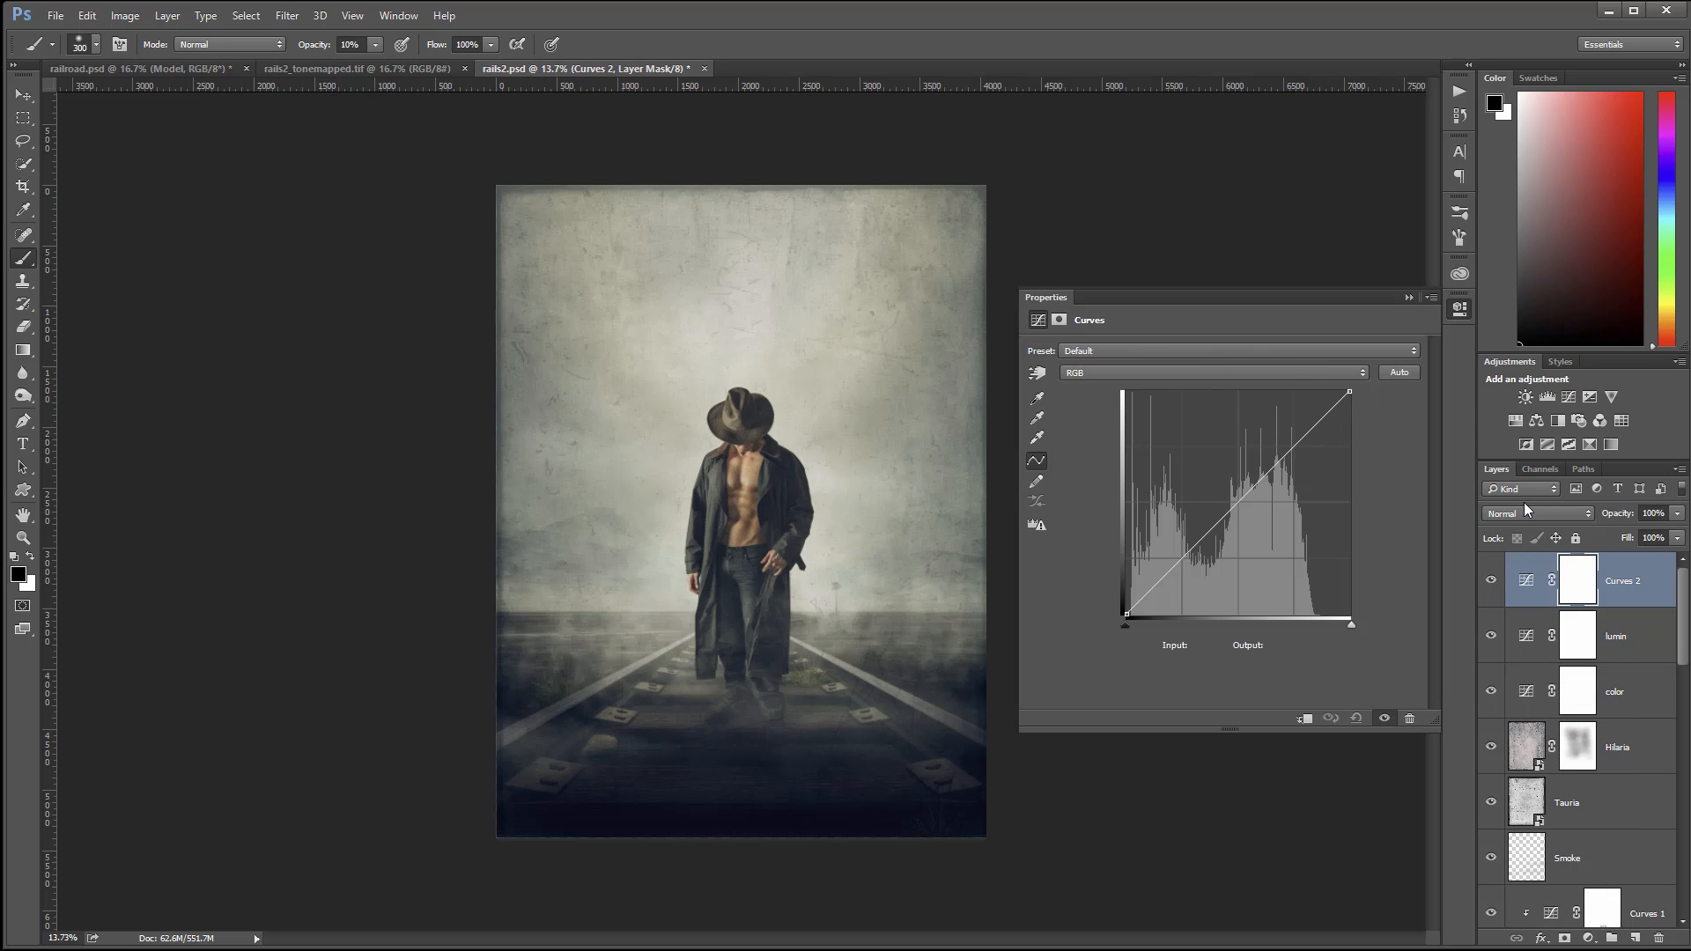
left_click_drag(1349, 391, 1349, 614)
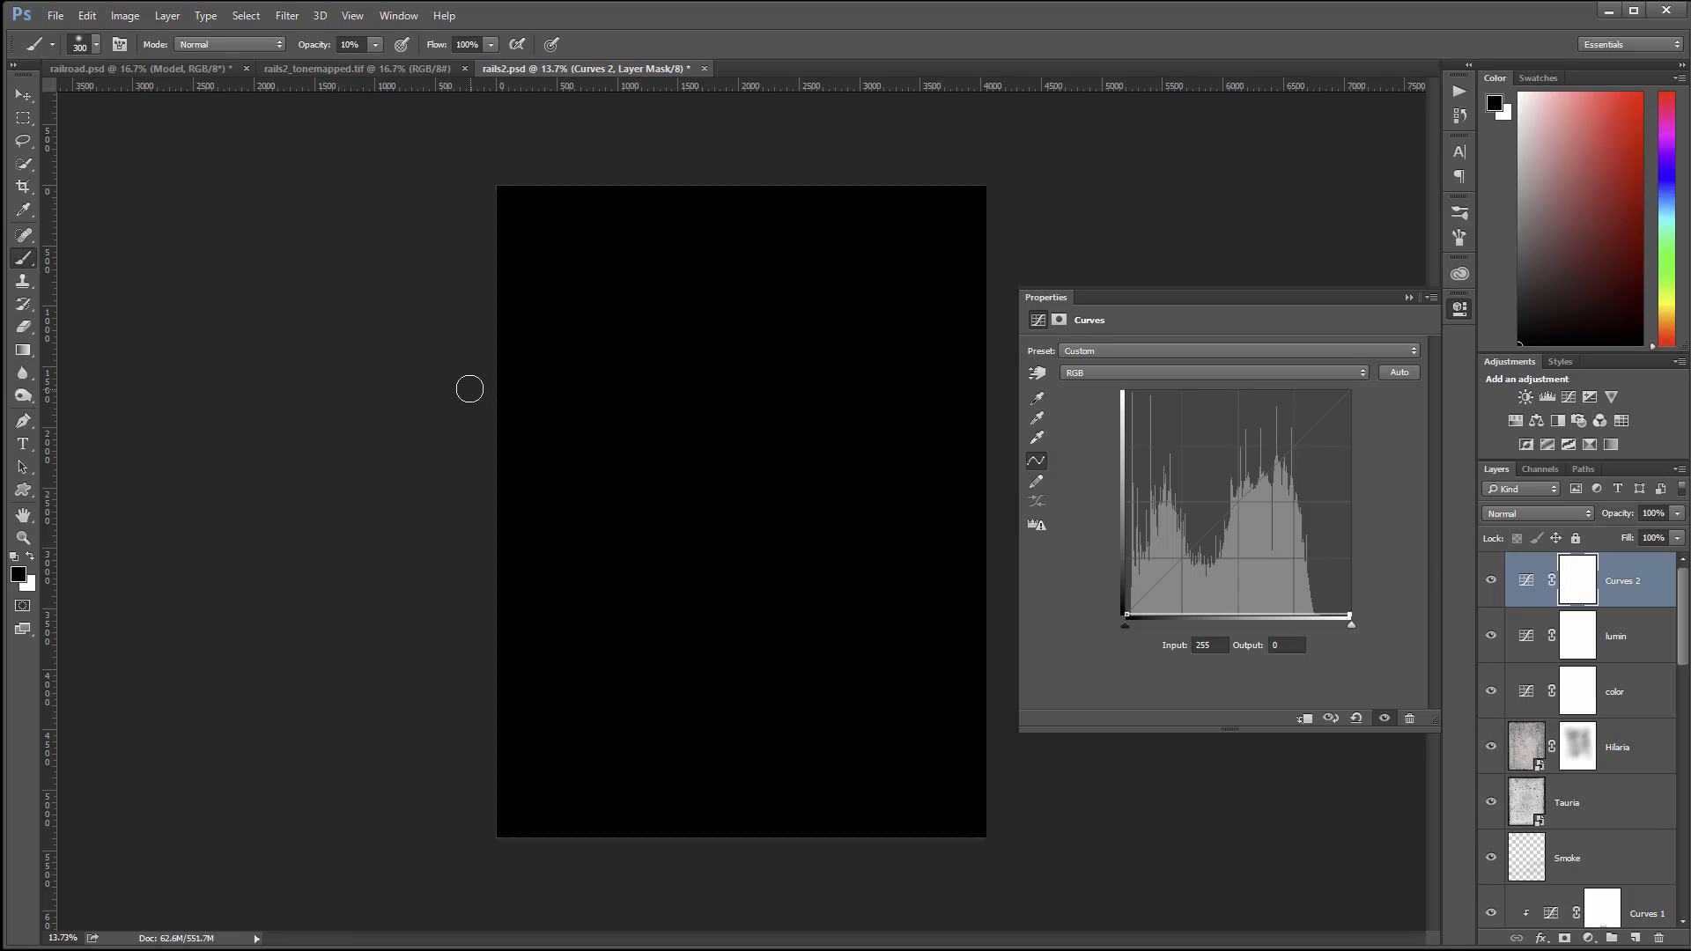
Fill a rectangle slightly inset from the image edges with black on the Curves 2 mask, leaving only a thin dark border, and deselect
left_click(23, 118)
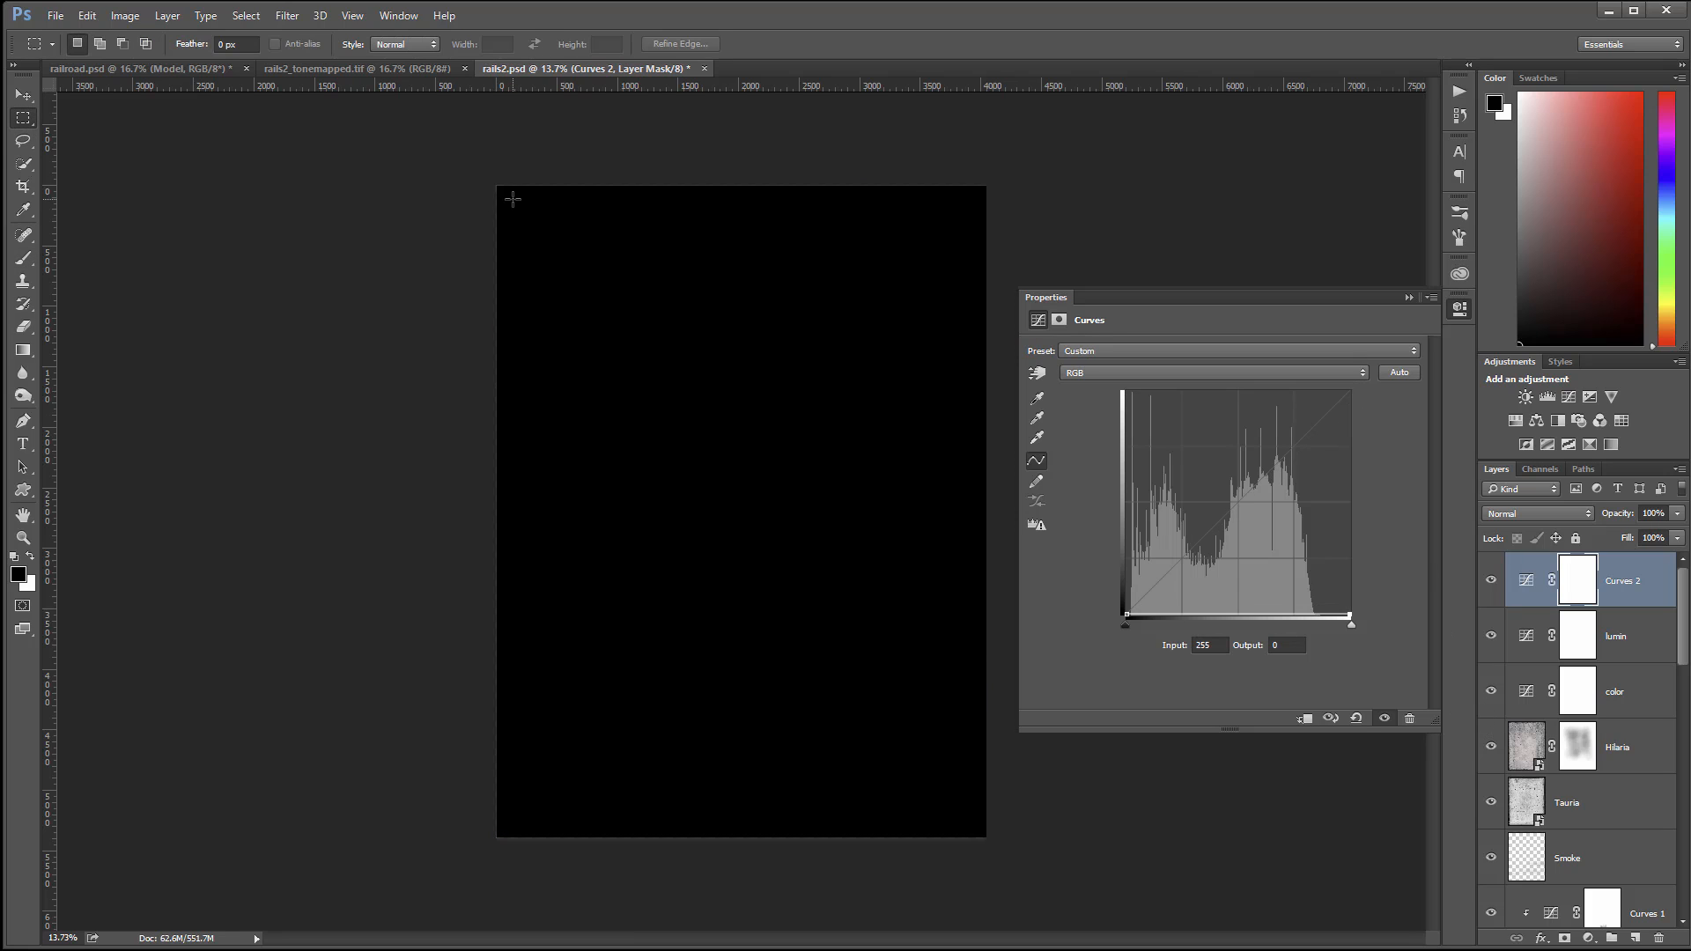
left_click_drag(512, 199, 973, 825)
key("alt+BackSpace")
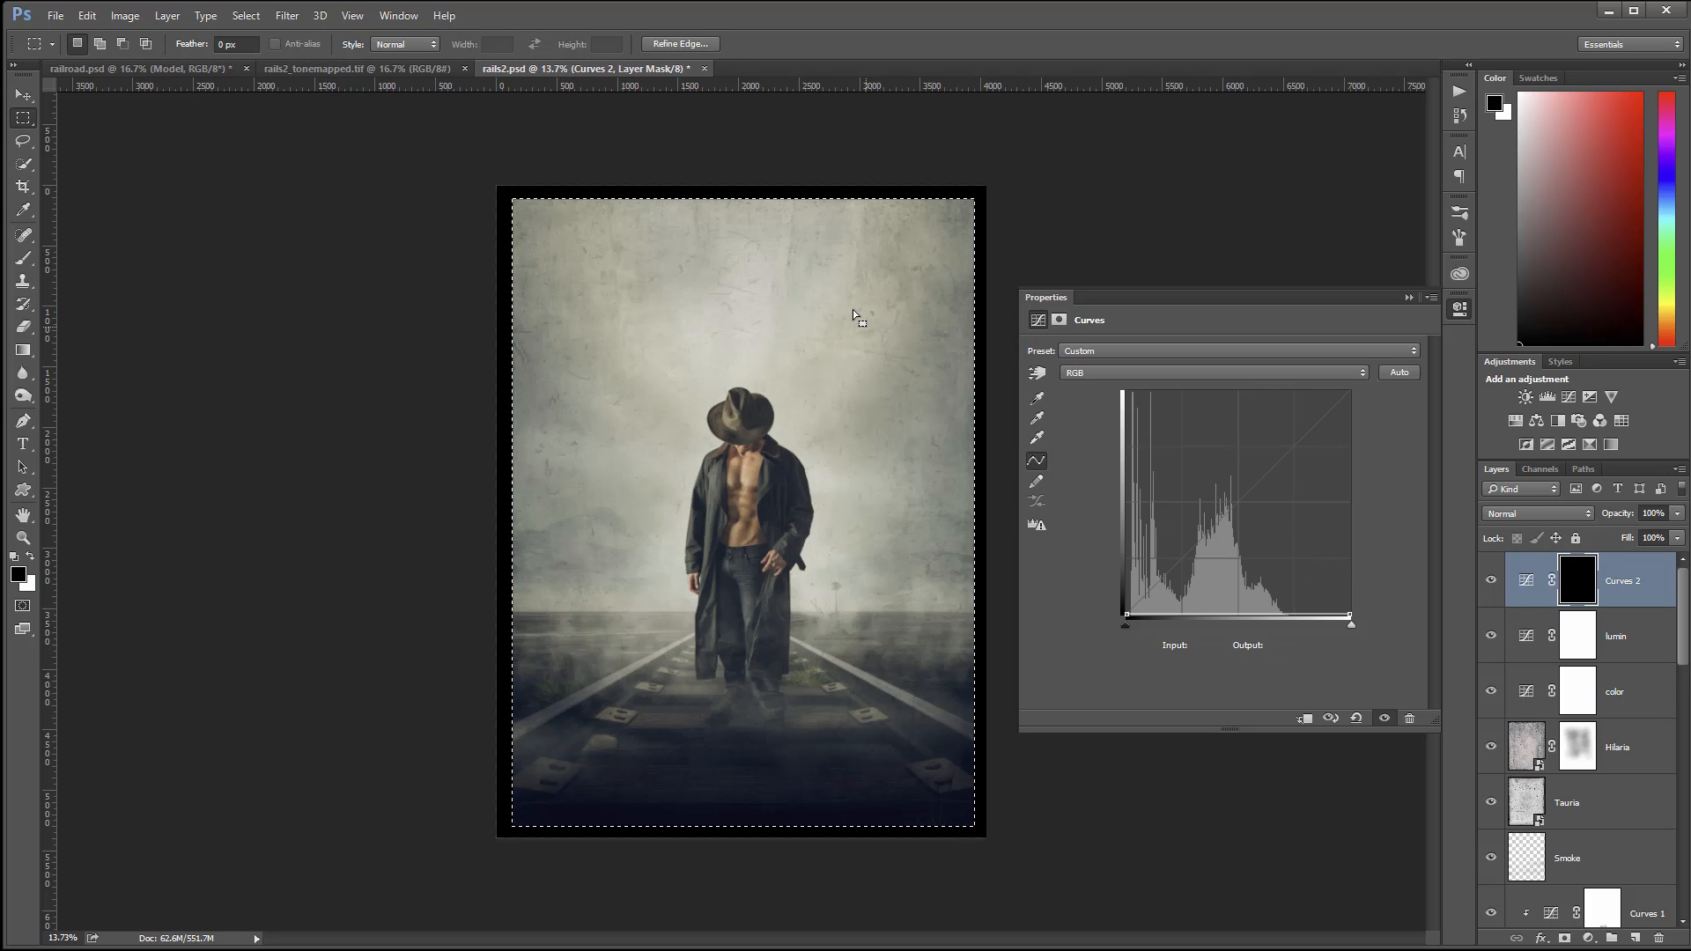
key("ctrl+d")
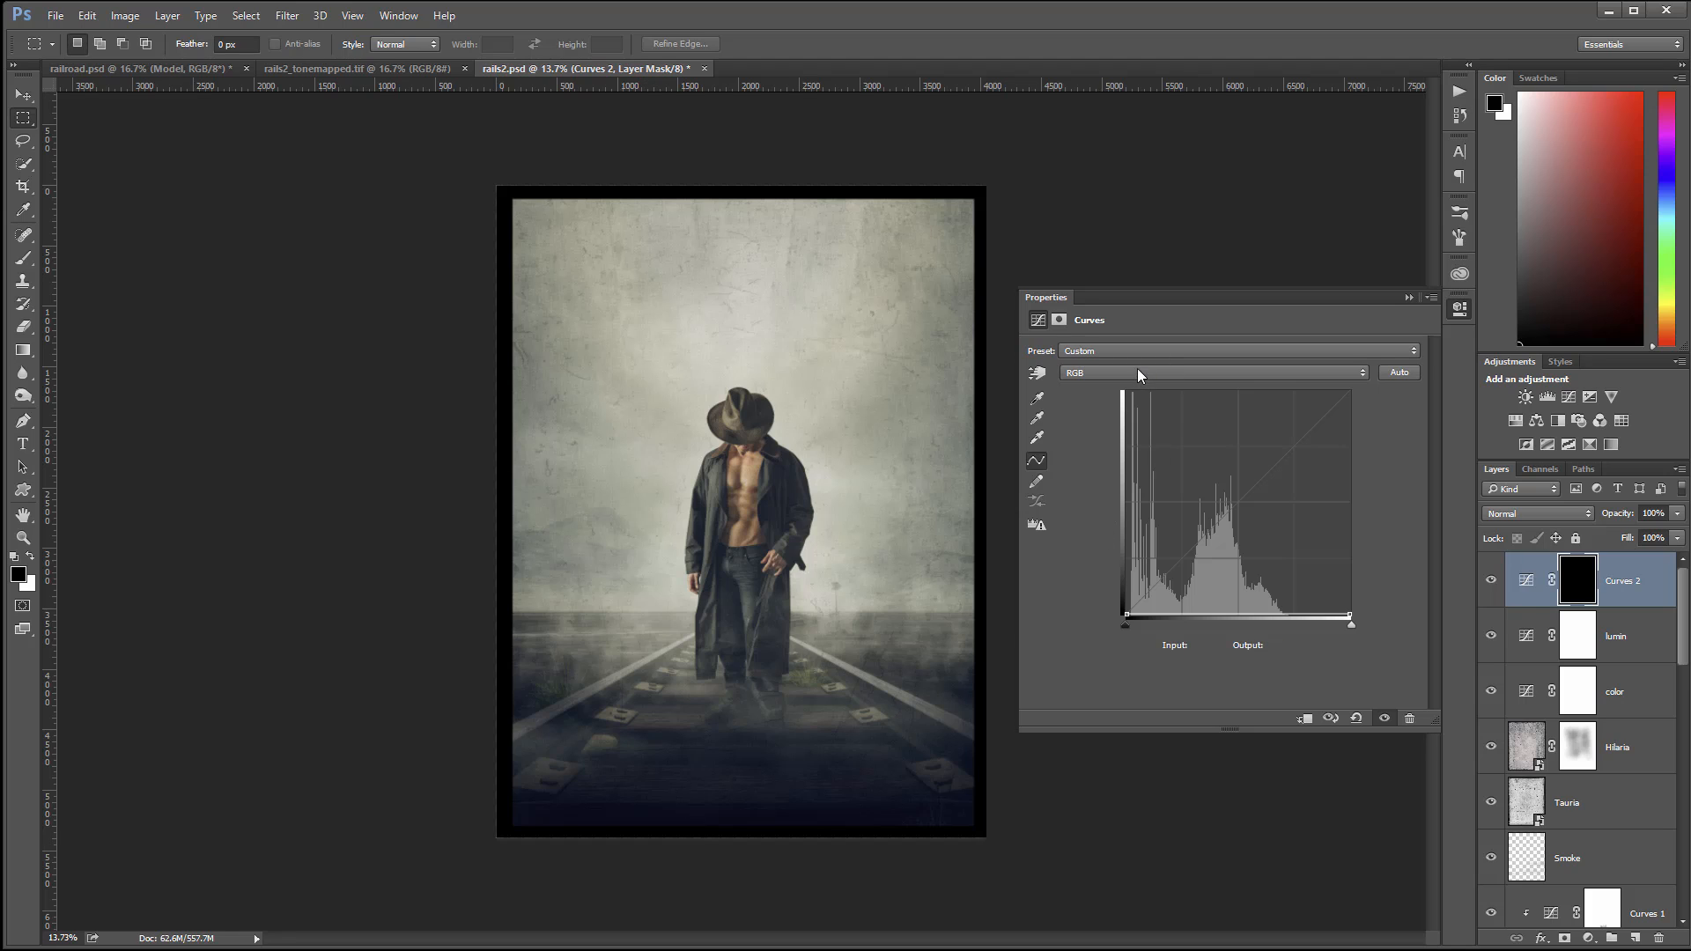
Feather the Curves 2 layer mask to about 338.9 px to soften the dark border into a vignette
left_click(1058, 321)
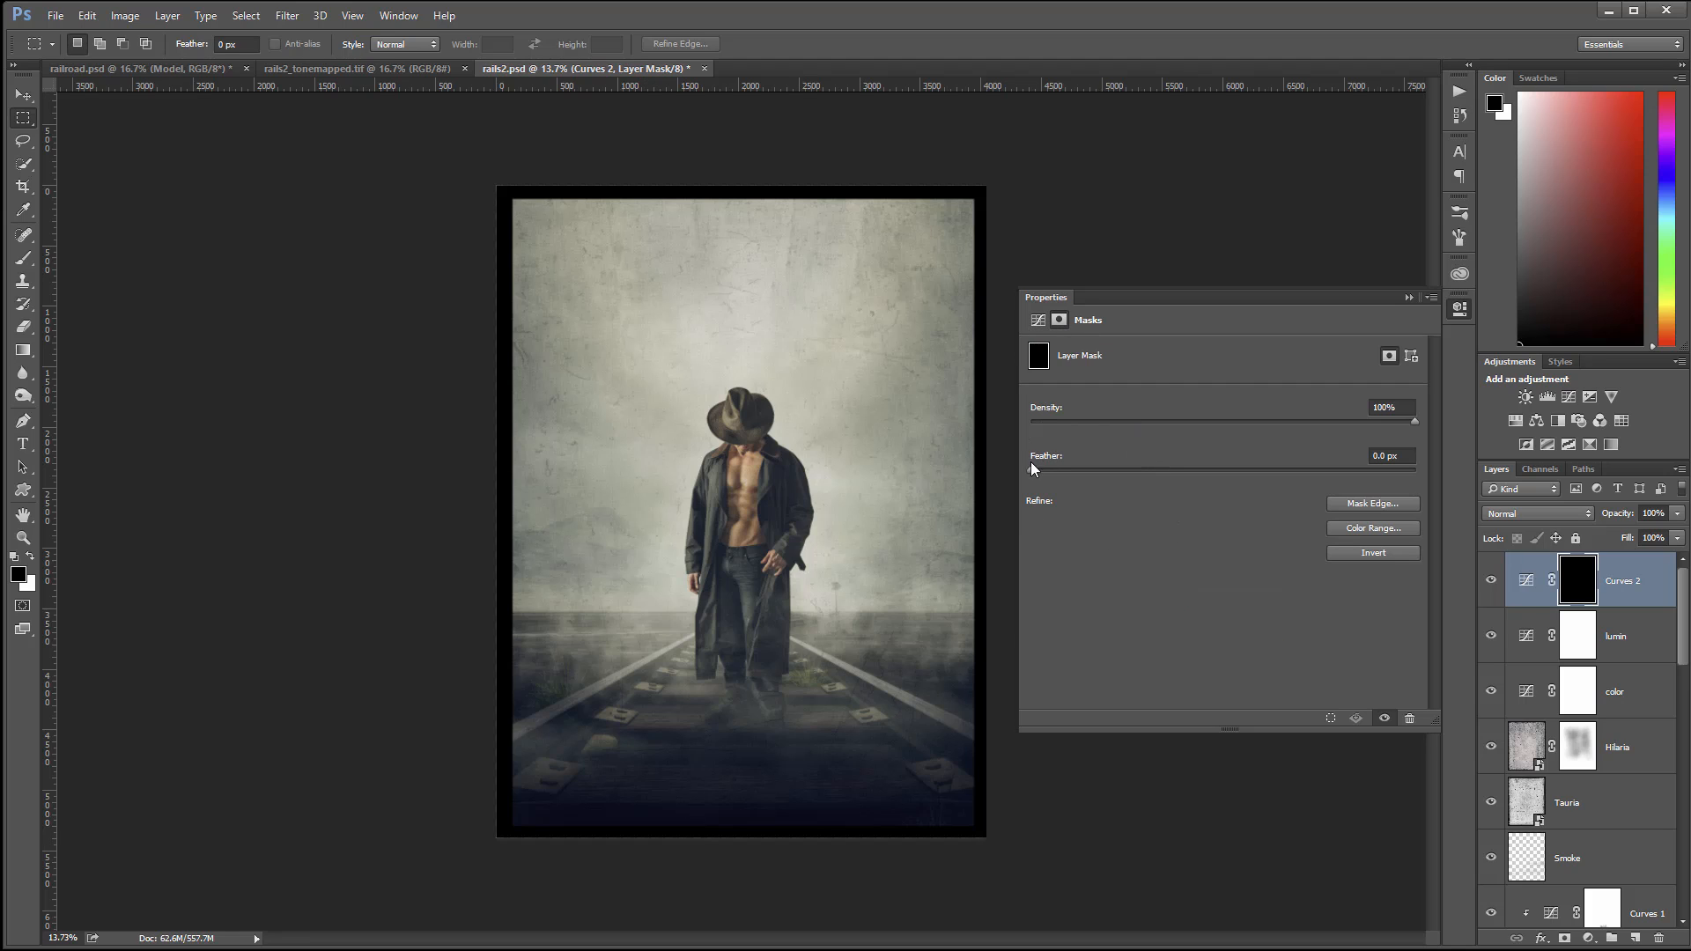
left_click_drag(1033, 466, 1154, 479)
left_click_drag(1269, 479, 1358, 477)
Set the Curves 2 layer to Soft Light, compare the image with and without it, and reduce its fill to 50%
left_click(1539, 514)
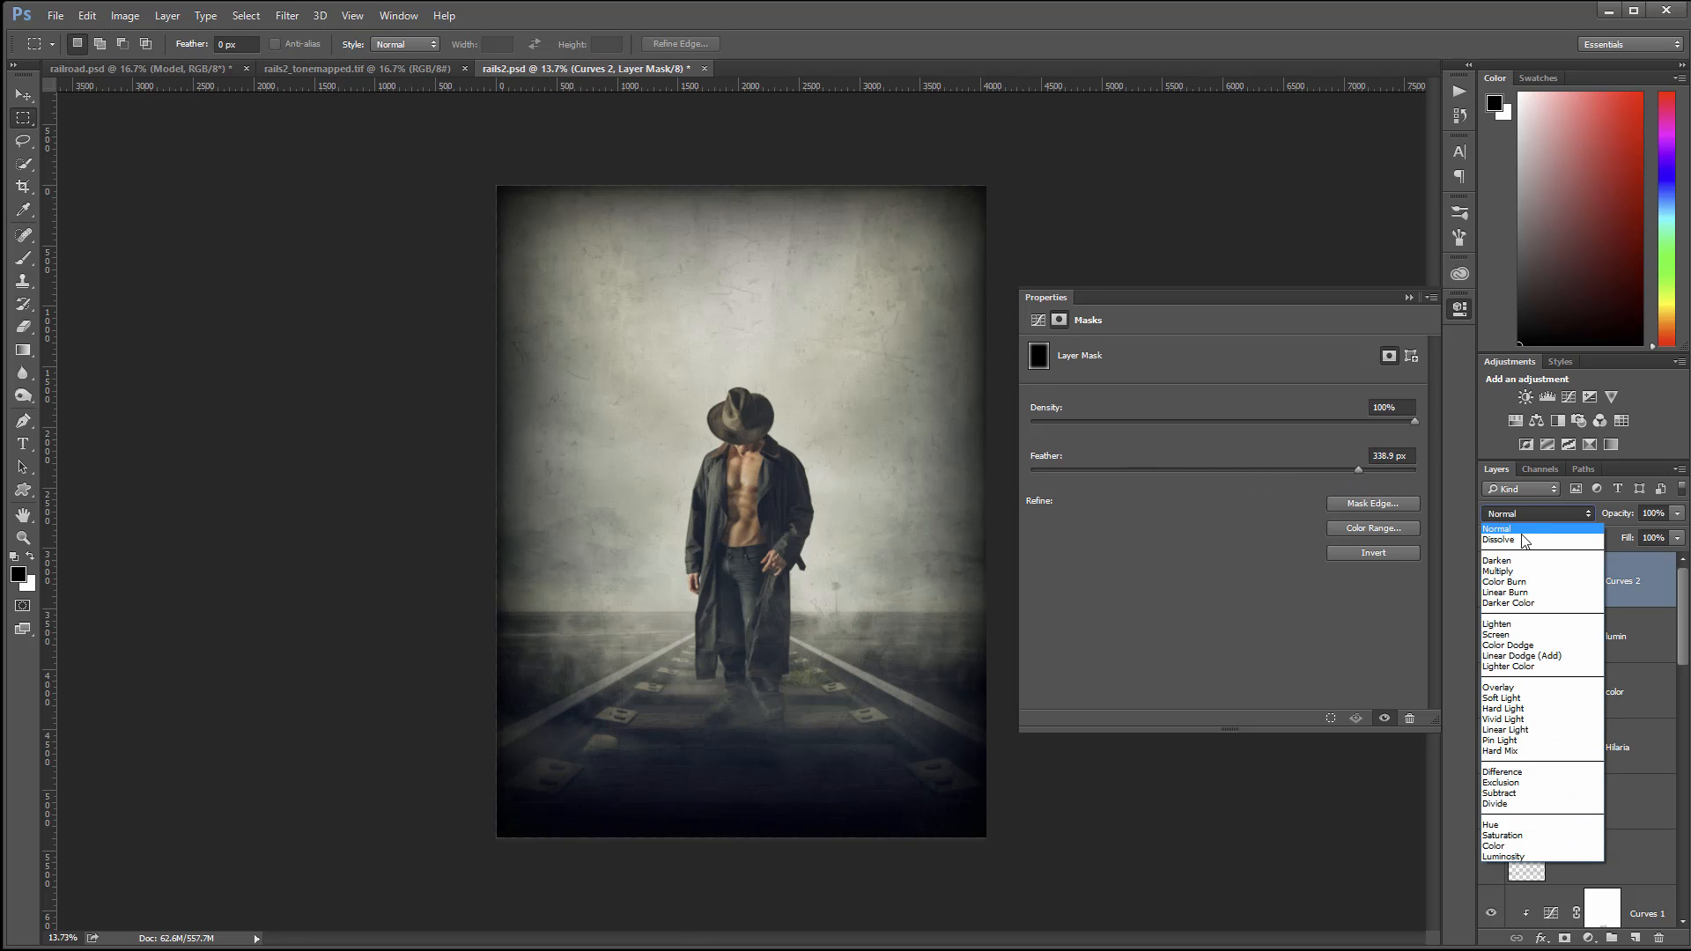
left_click(1501, 698)
left_click(1460, 308)
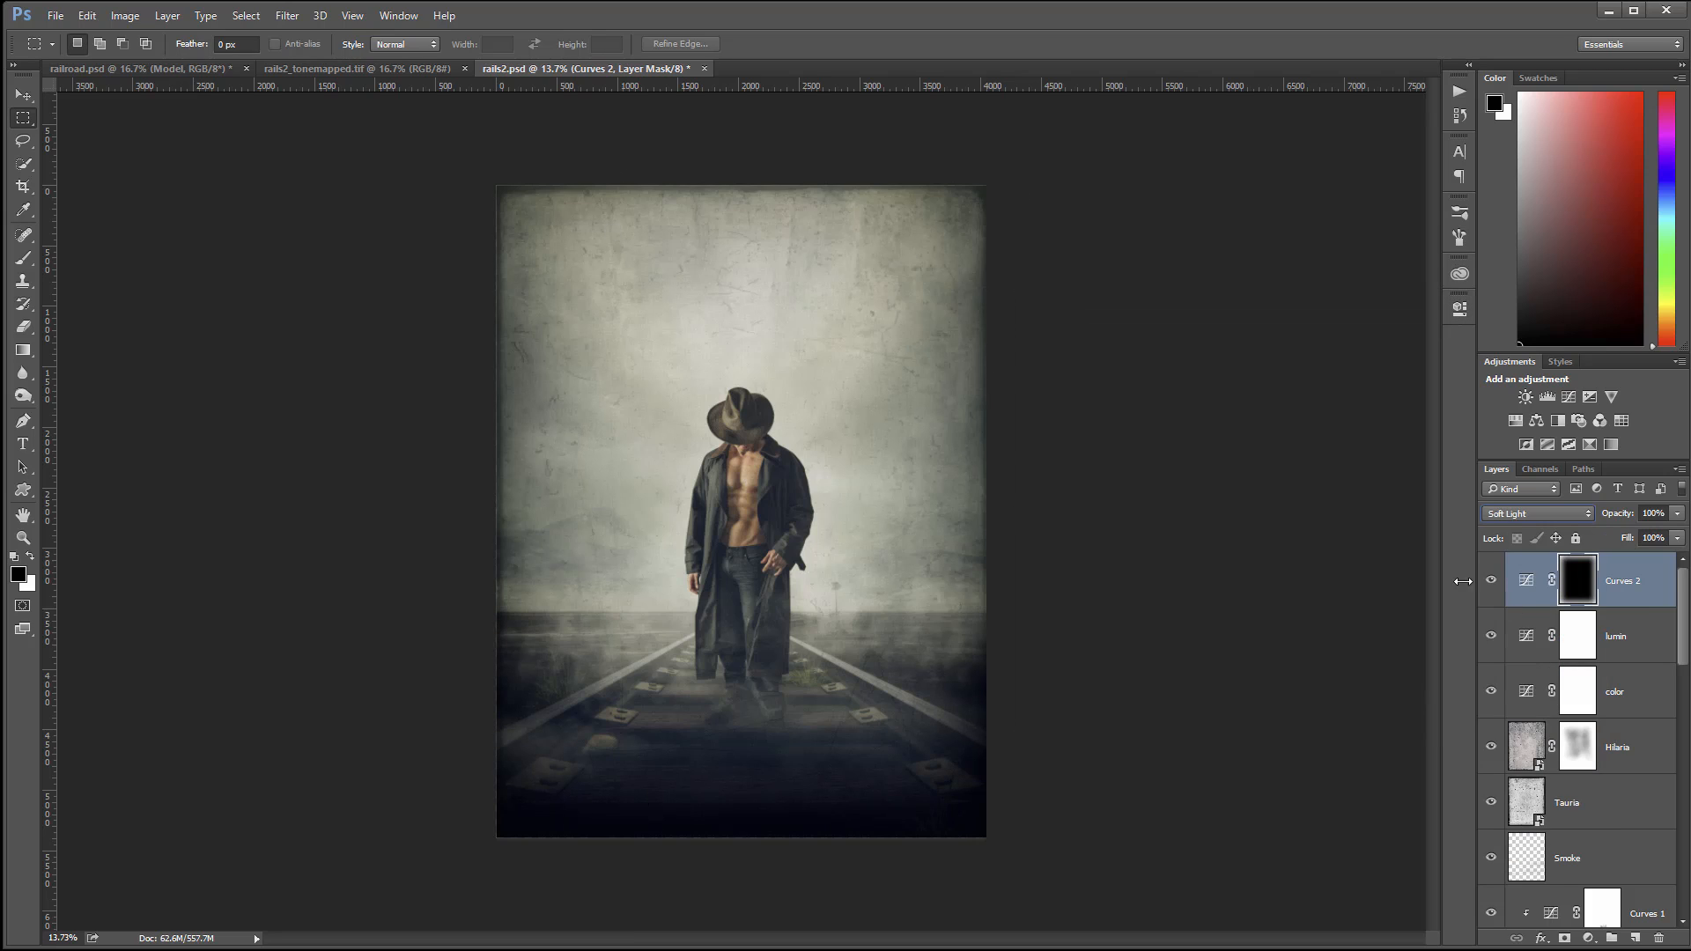
left_click(1491, 580)
left_click(1491, 581)
left_click(1677, 538)
left_click_drag(1679, 557, 1631, 558)
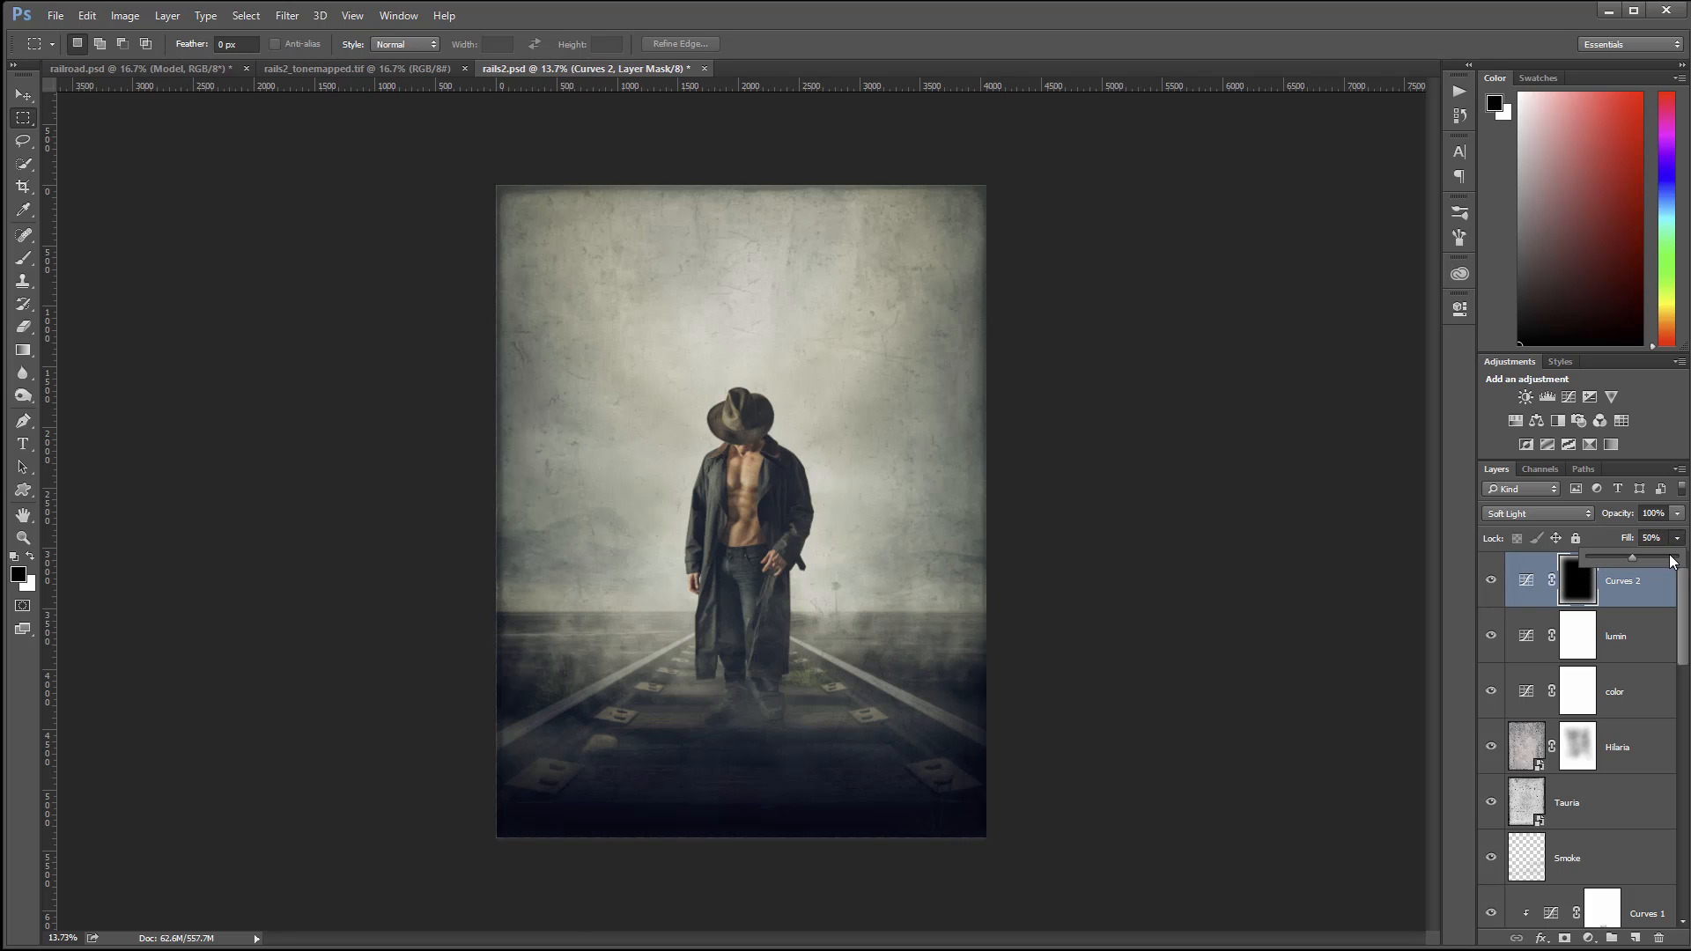
Try raising the white end of the curve in the Curves 2 vignette adjustment
double_click(1528, 585)
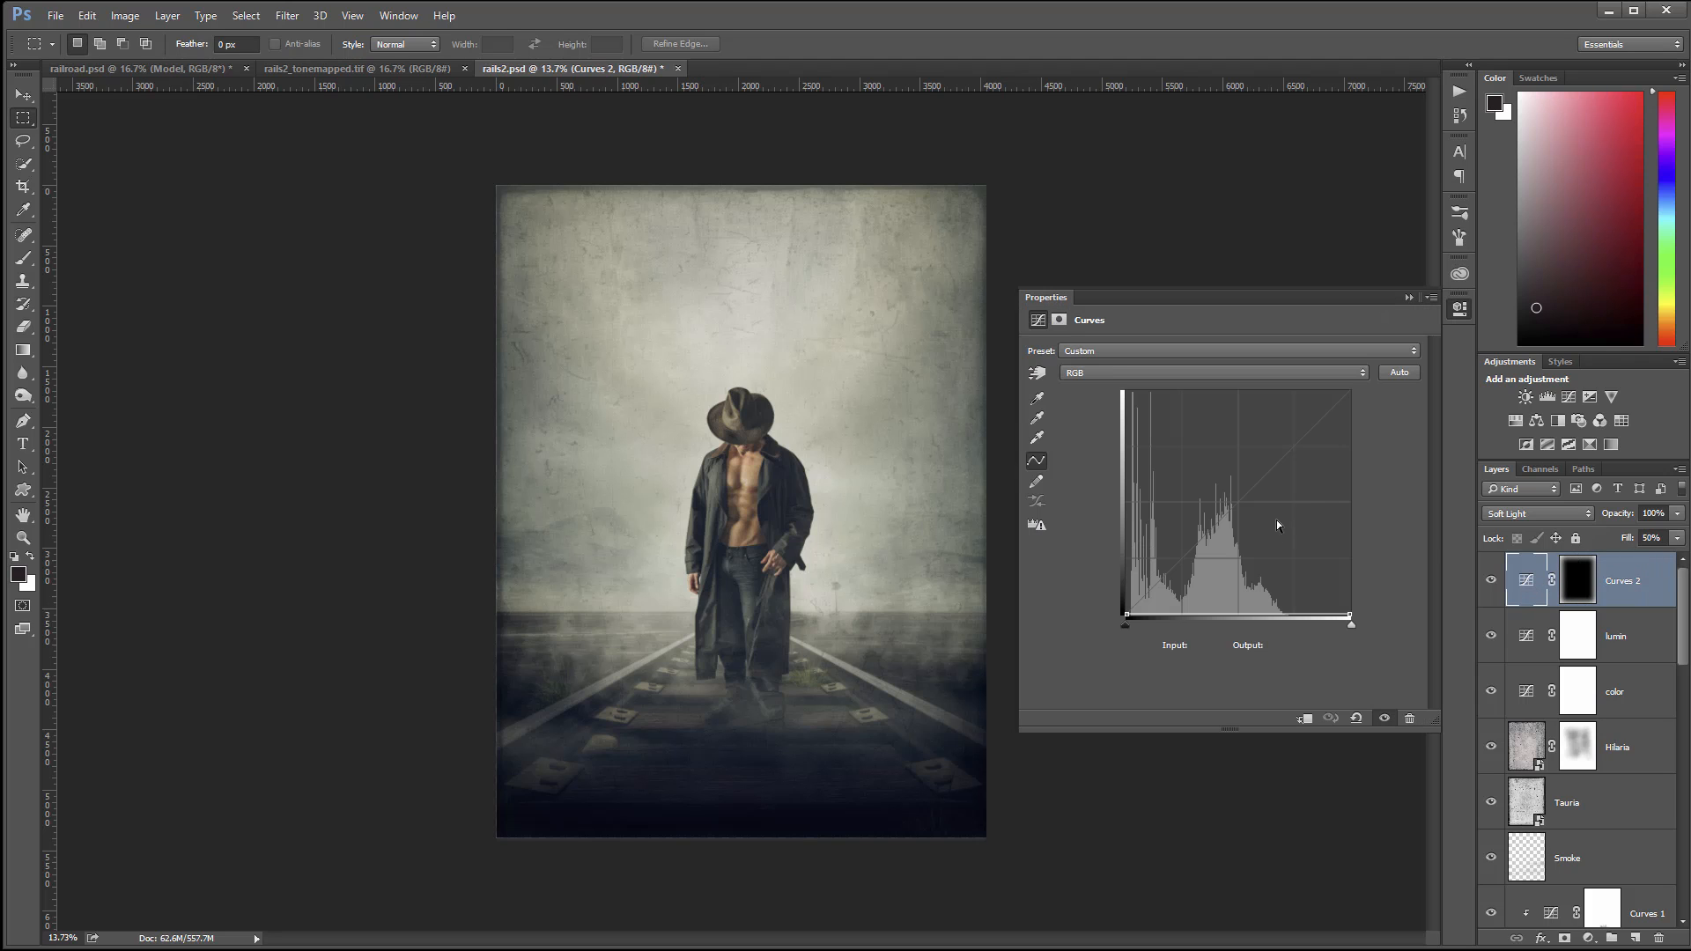
left_click_drag(1351, 616, 867, 249)
left_click(1459, 309)
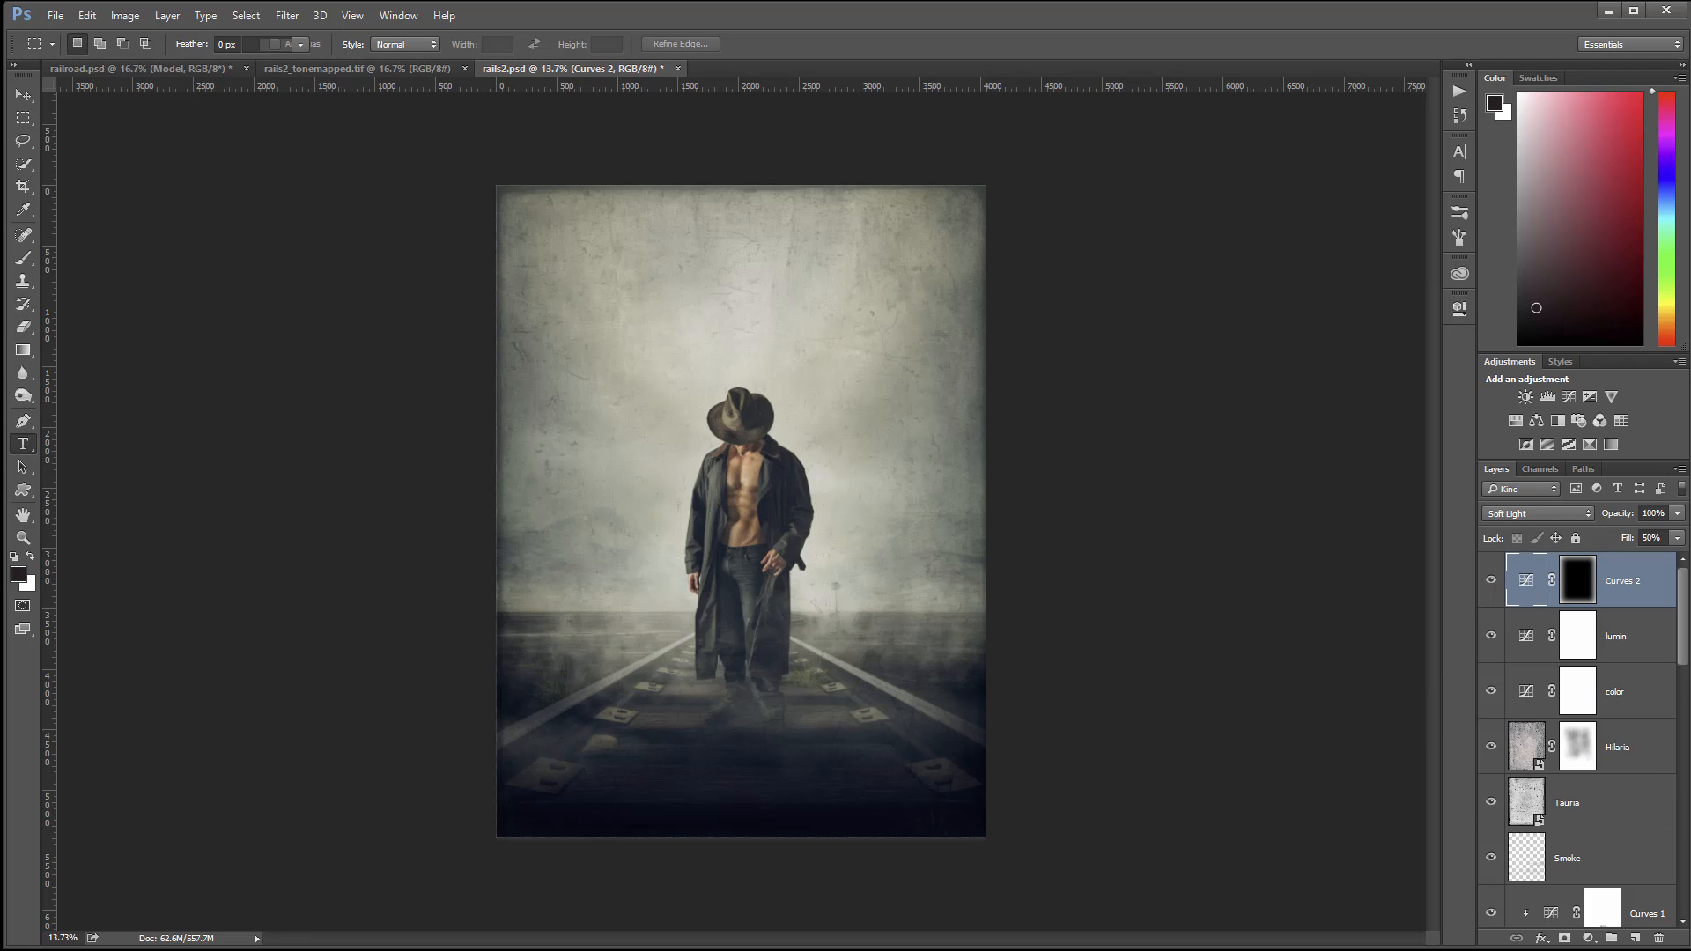
Add a Hue/Saturation adjustment above Curves 1 and clip it to the model's layer stack
left_click(23, 444)
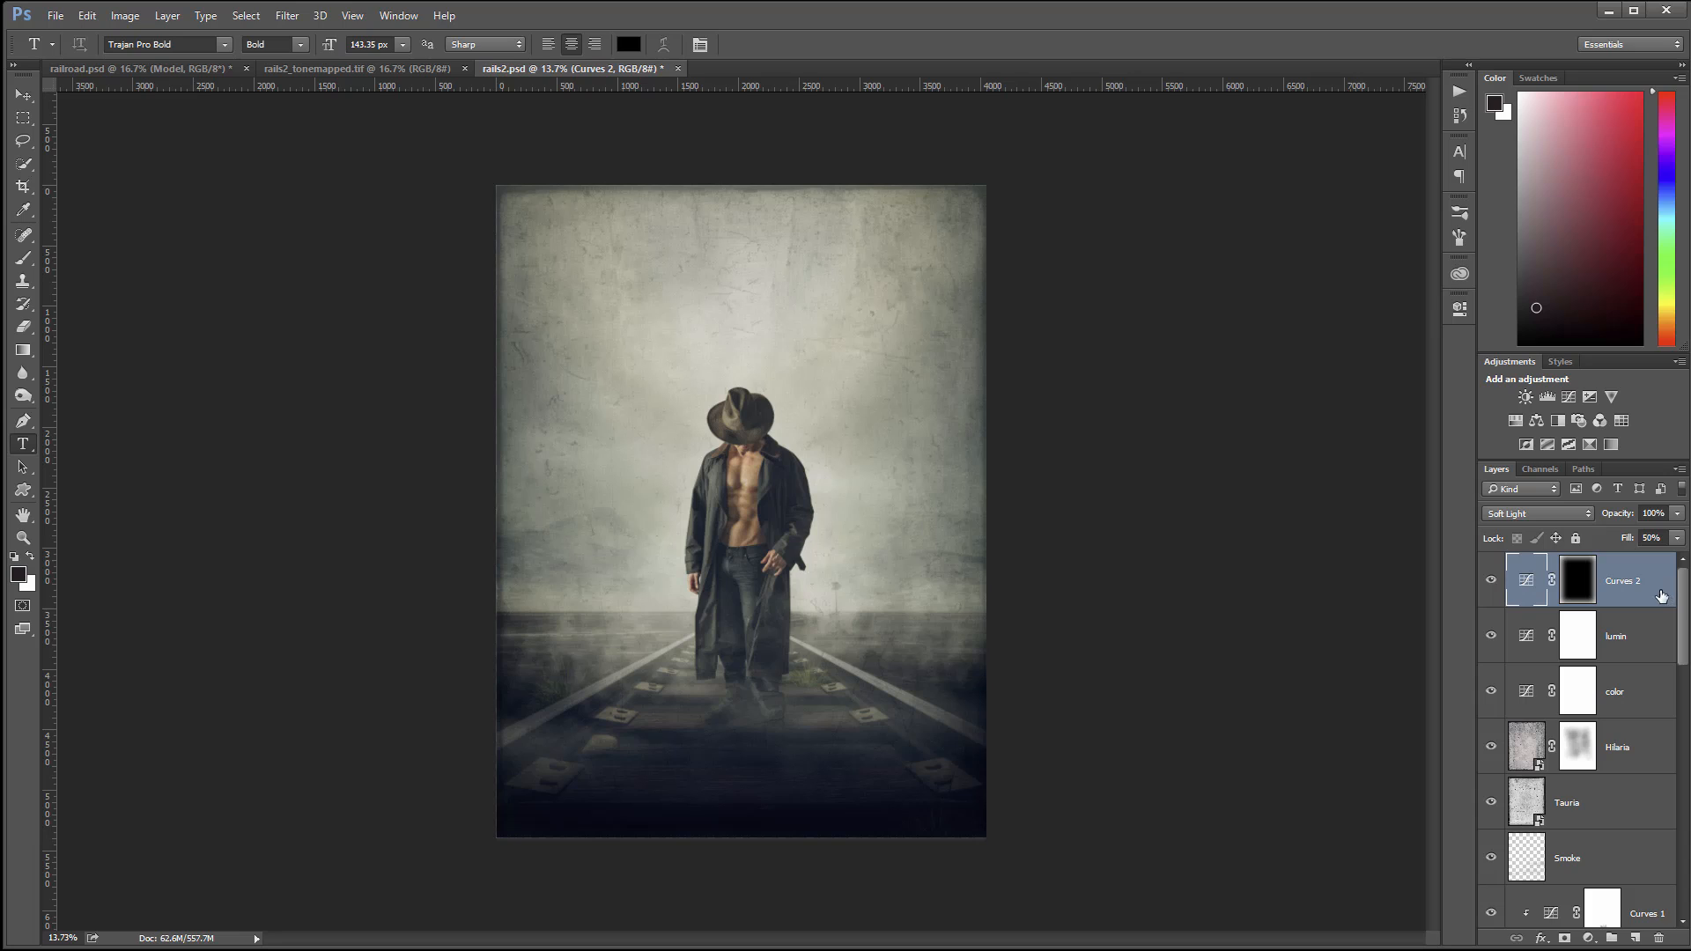
left_click_drag(1681, 595, 1681, 662)
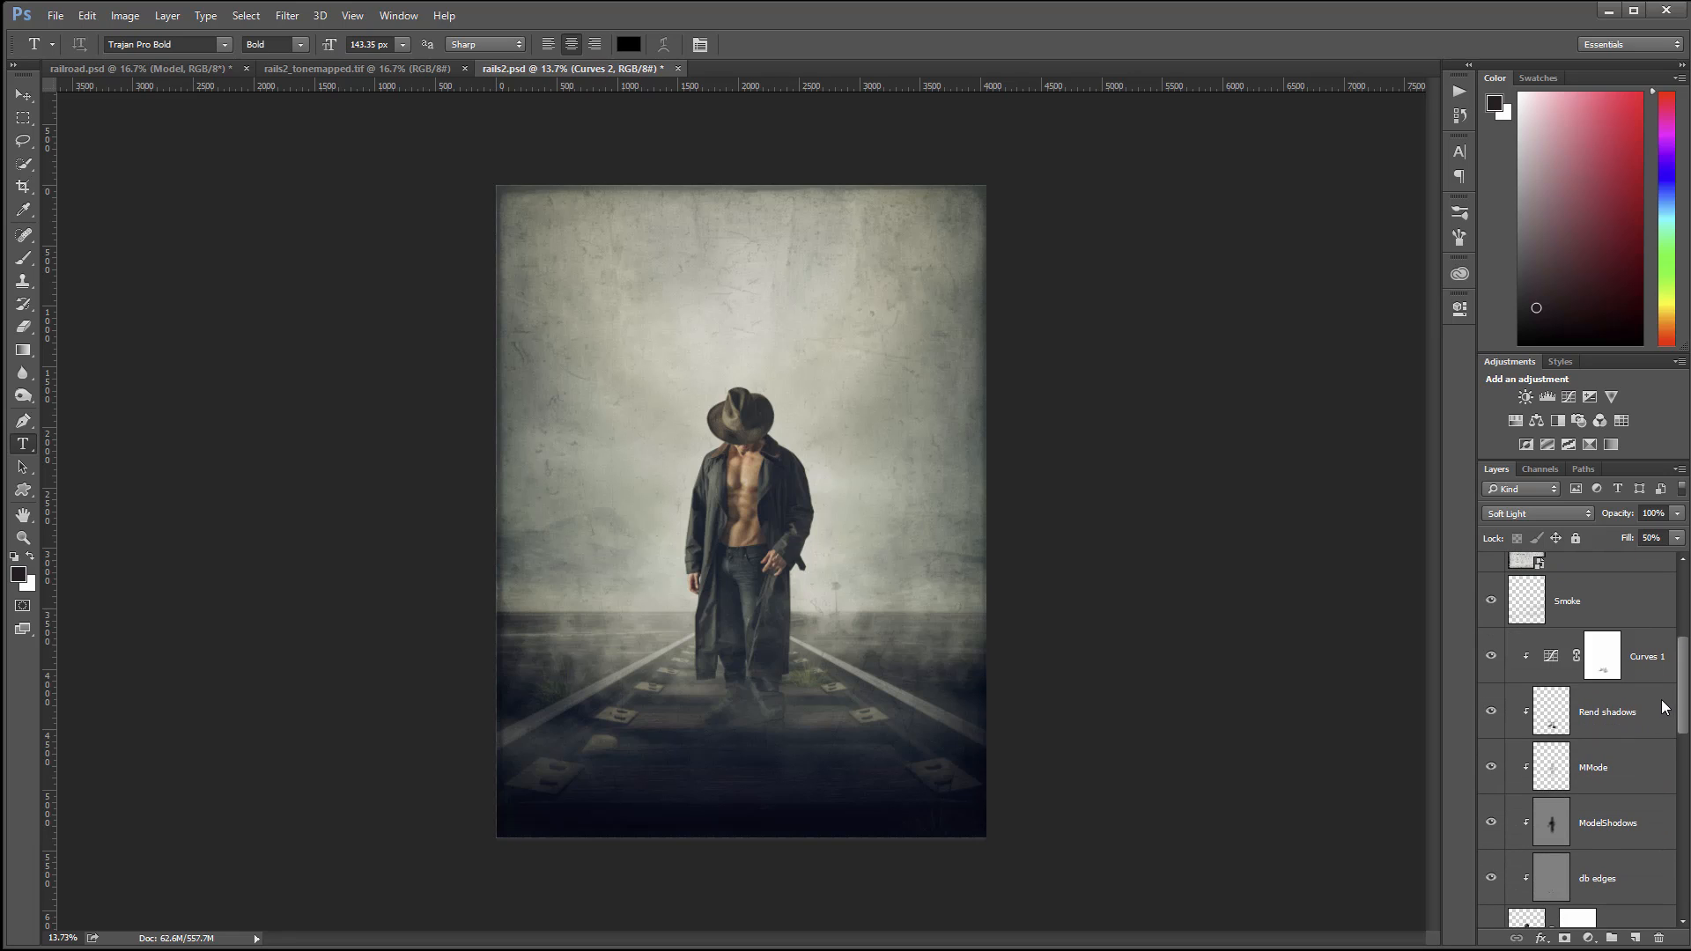
scroll(1660, 710, "down", 2)
left_click(1616, 718)
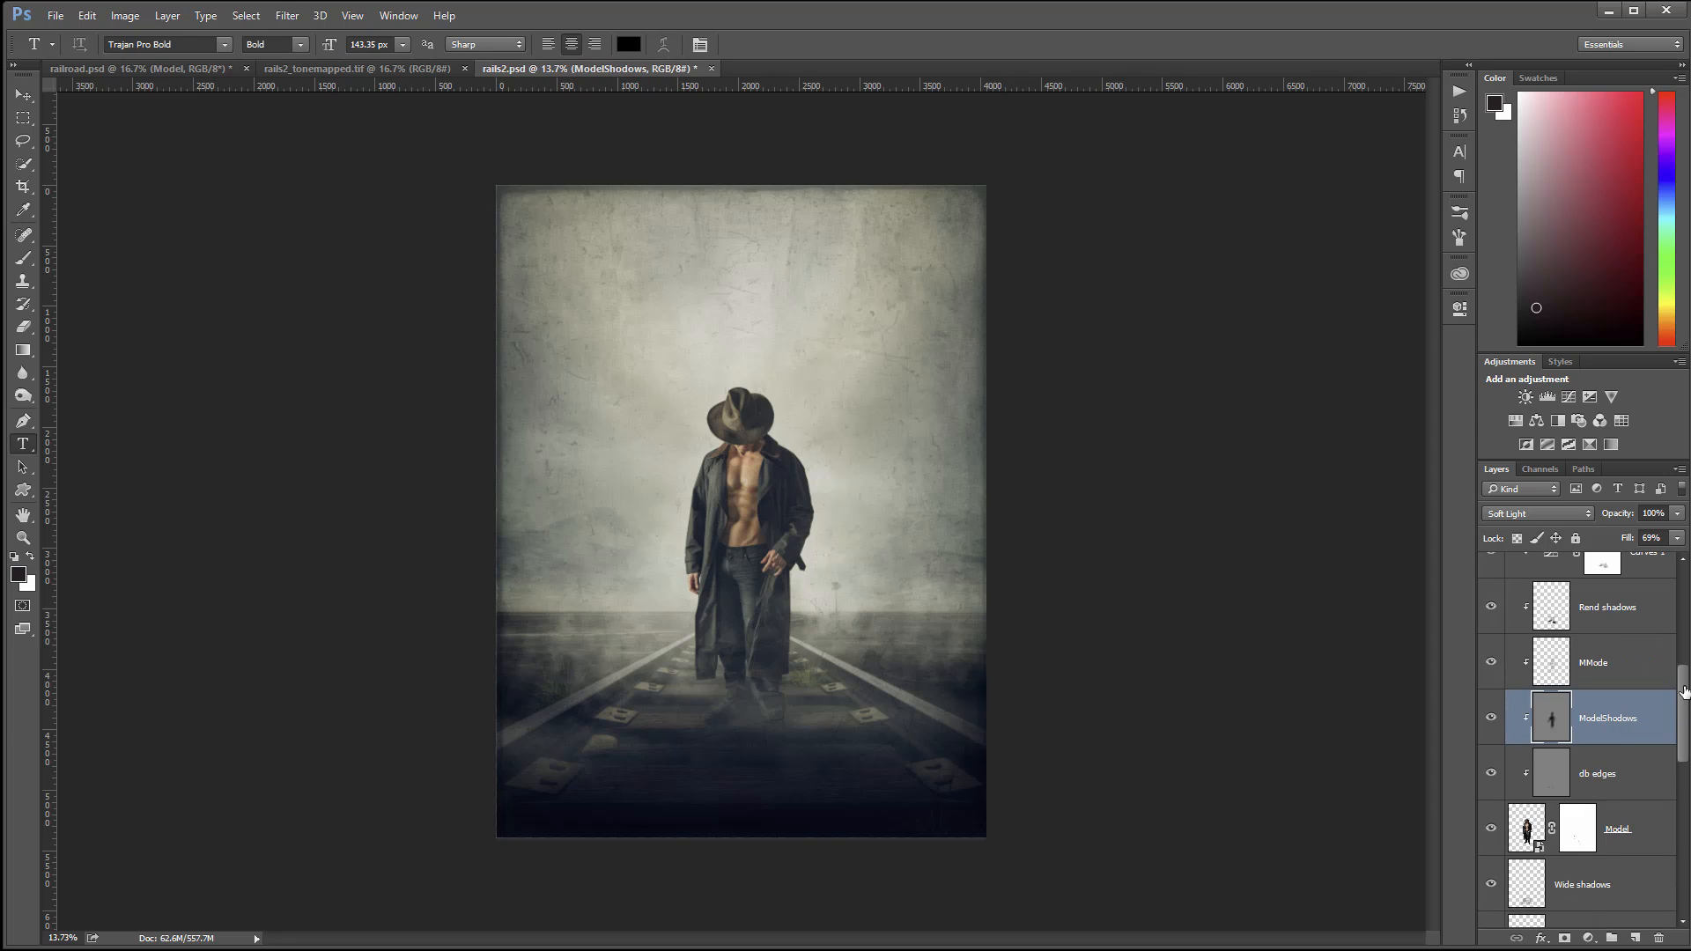
scroll(1684, 696, "up", 2)
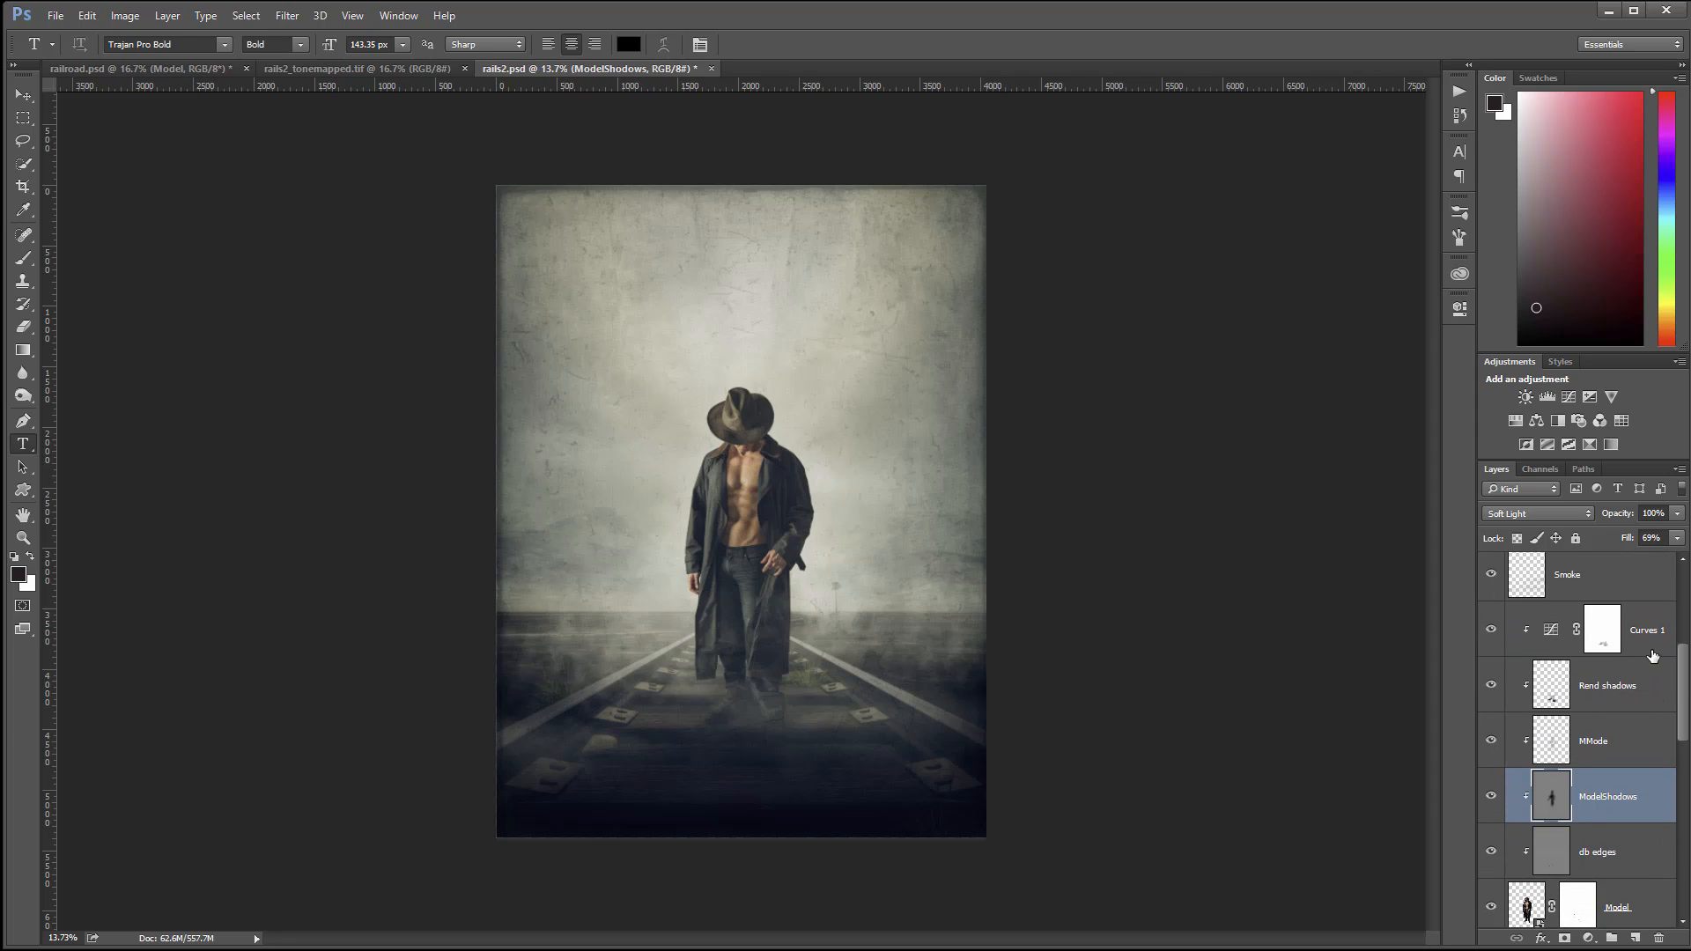
left_click(1652, 656)
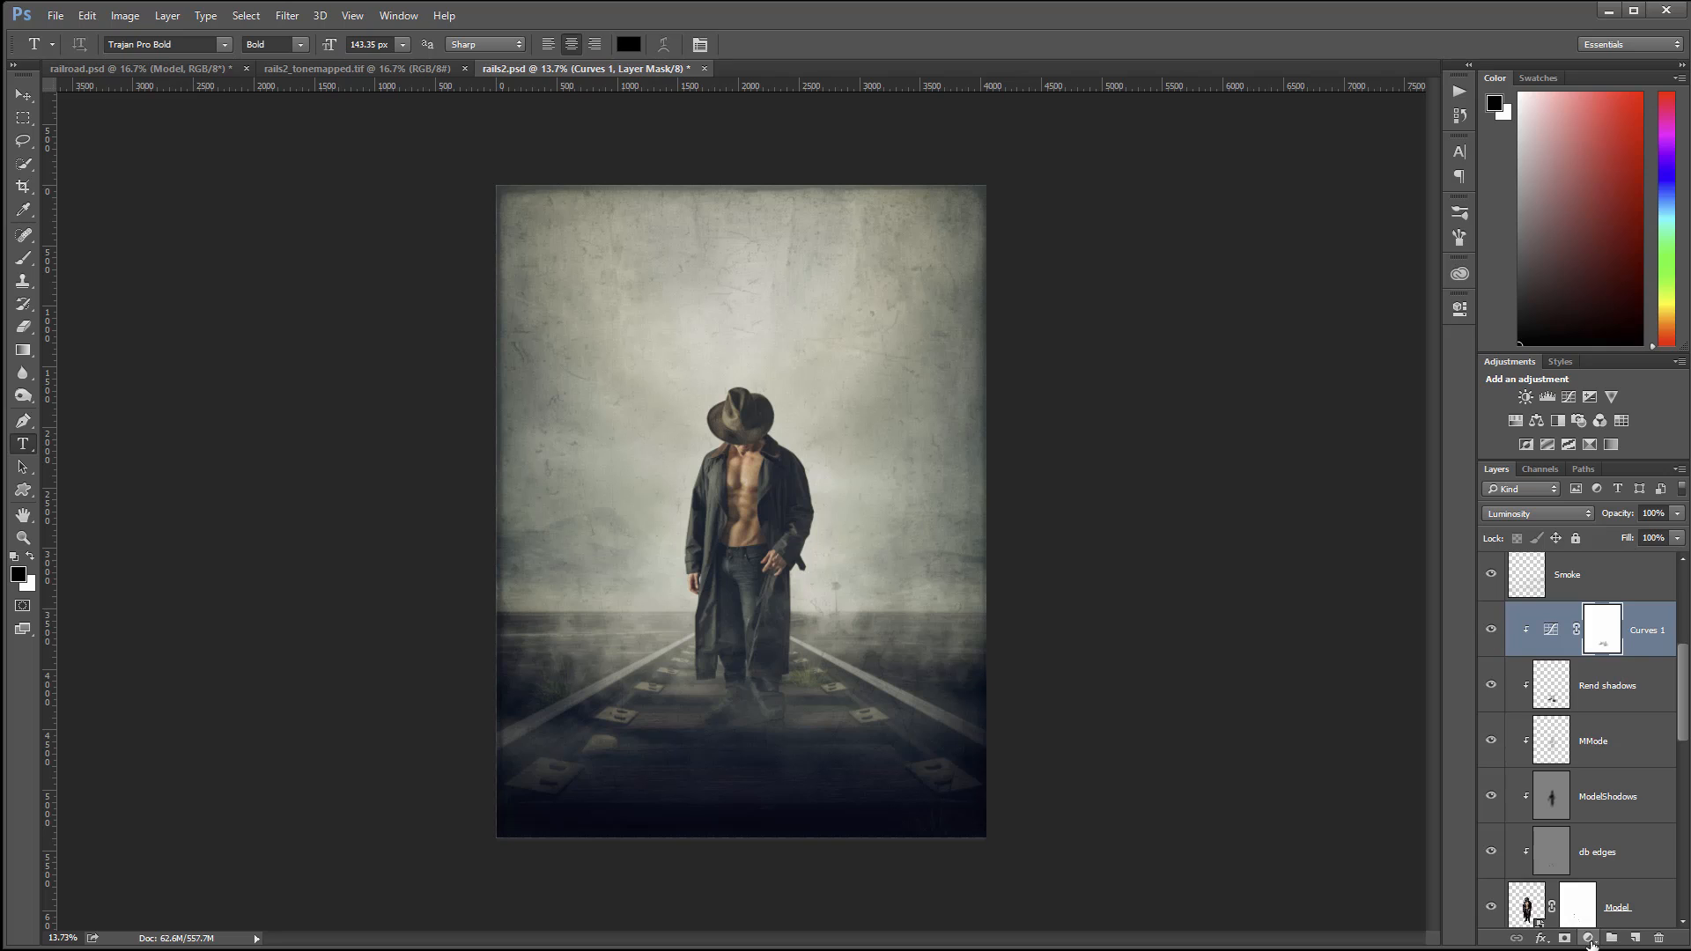
left_click(1589, 938)
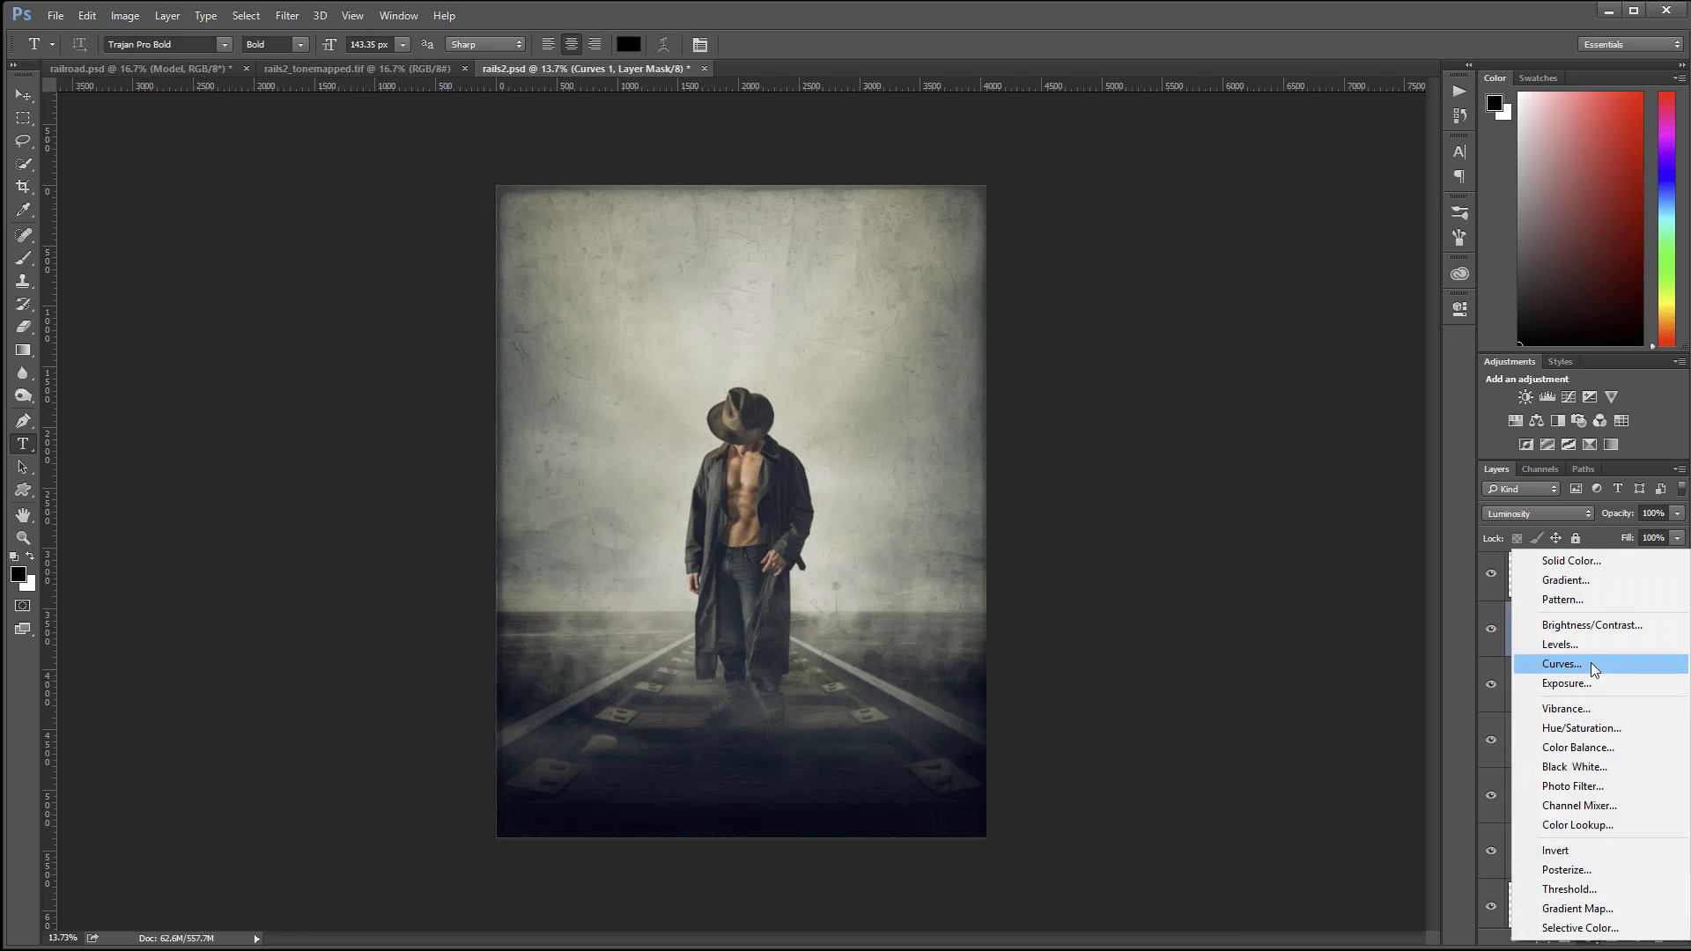
left_click(1605, 732)
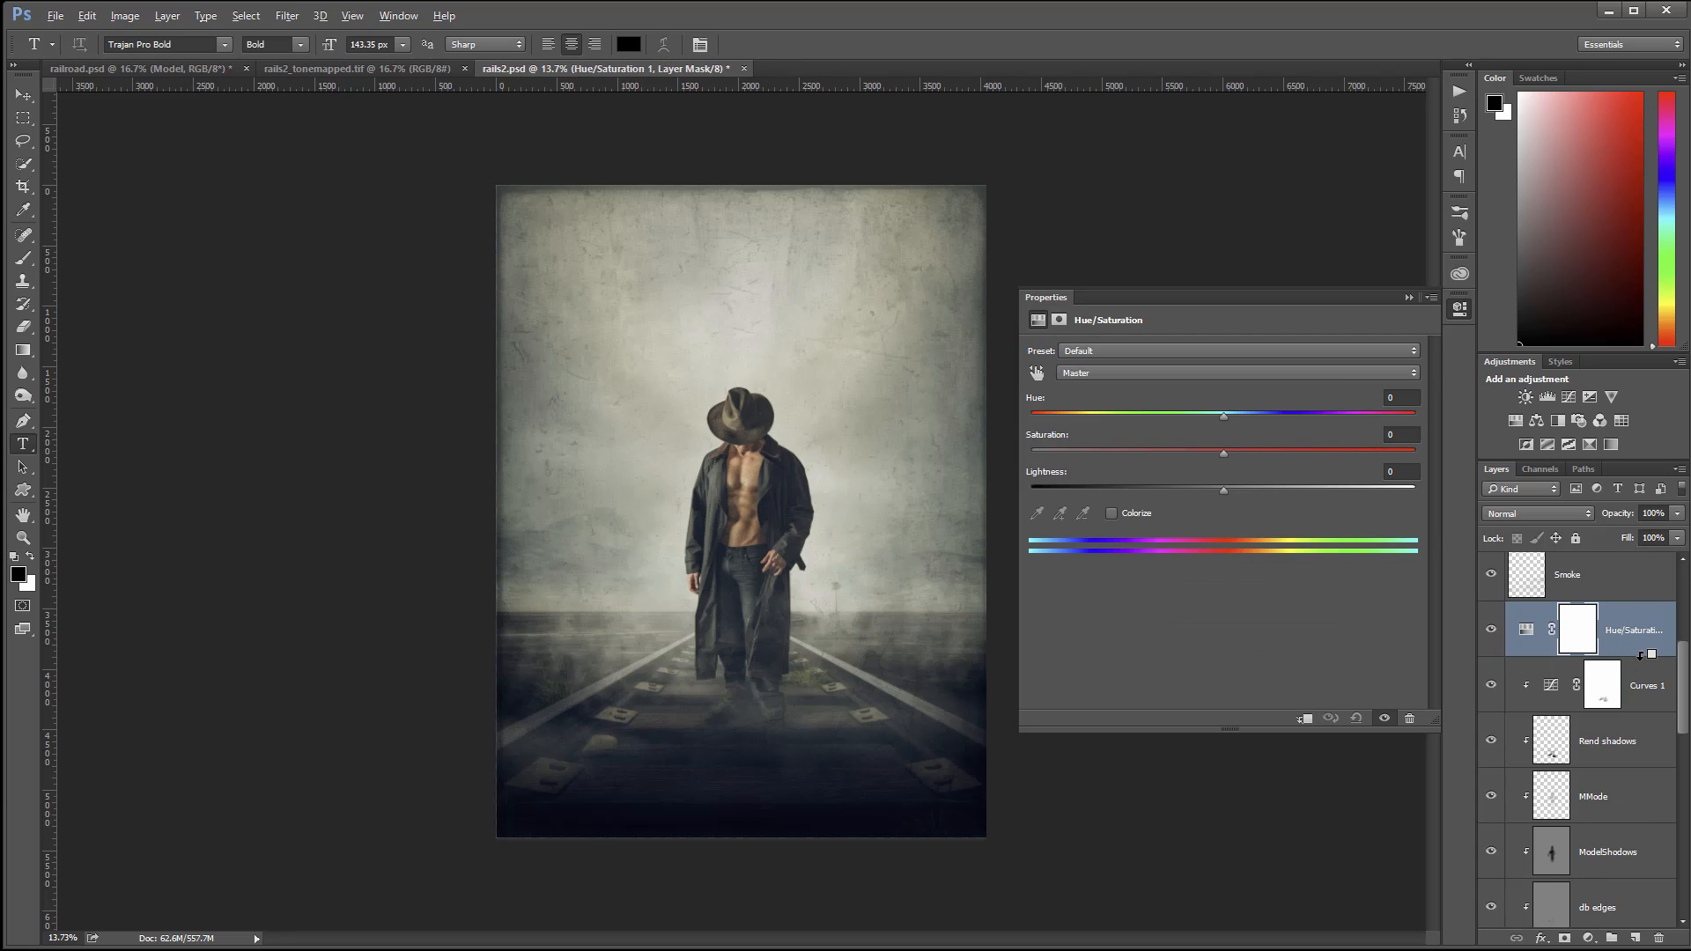
left_click(1640, 656, "alt")
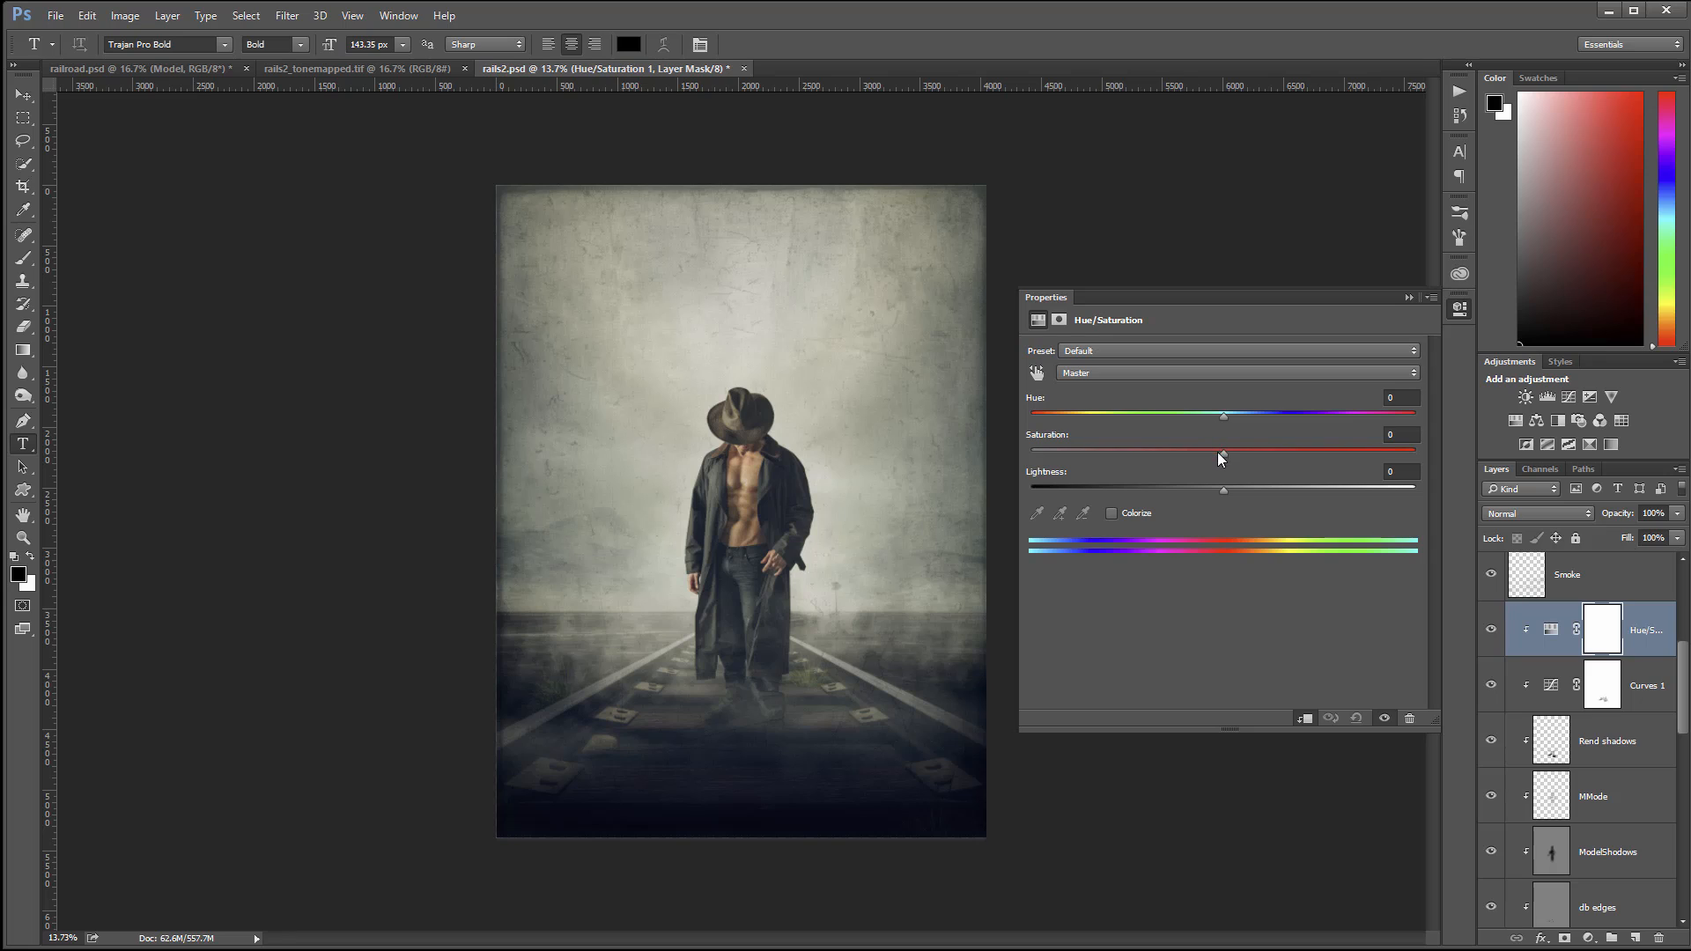
Moderately desaturate the model with Lightness at 0, and compare the image with and without the Hue/Saturation adjustment
left_click_drag(1217, 457, 1115, 454)
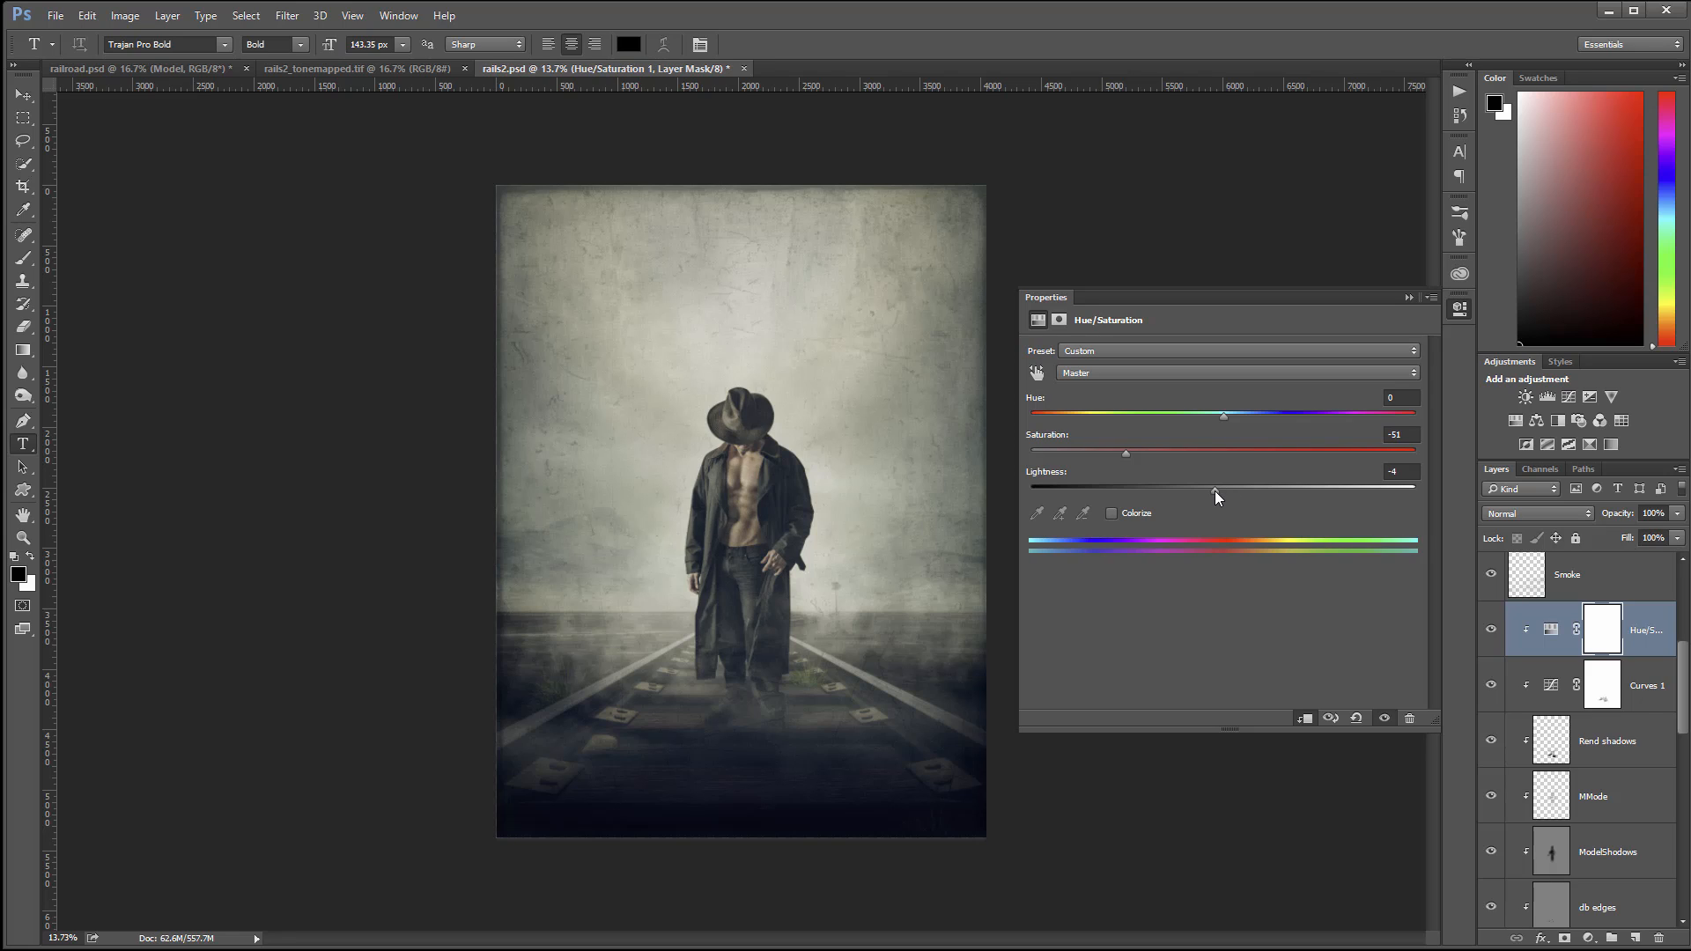
mouse_move(1213, 490)
left_mouse_down()
mouse_move(1191, 493)
mouse_move(1232, 496)
left_mouse_up()
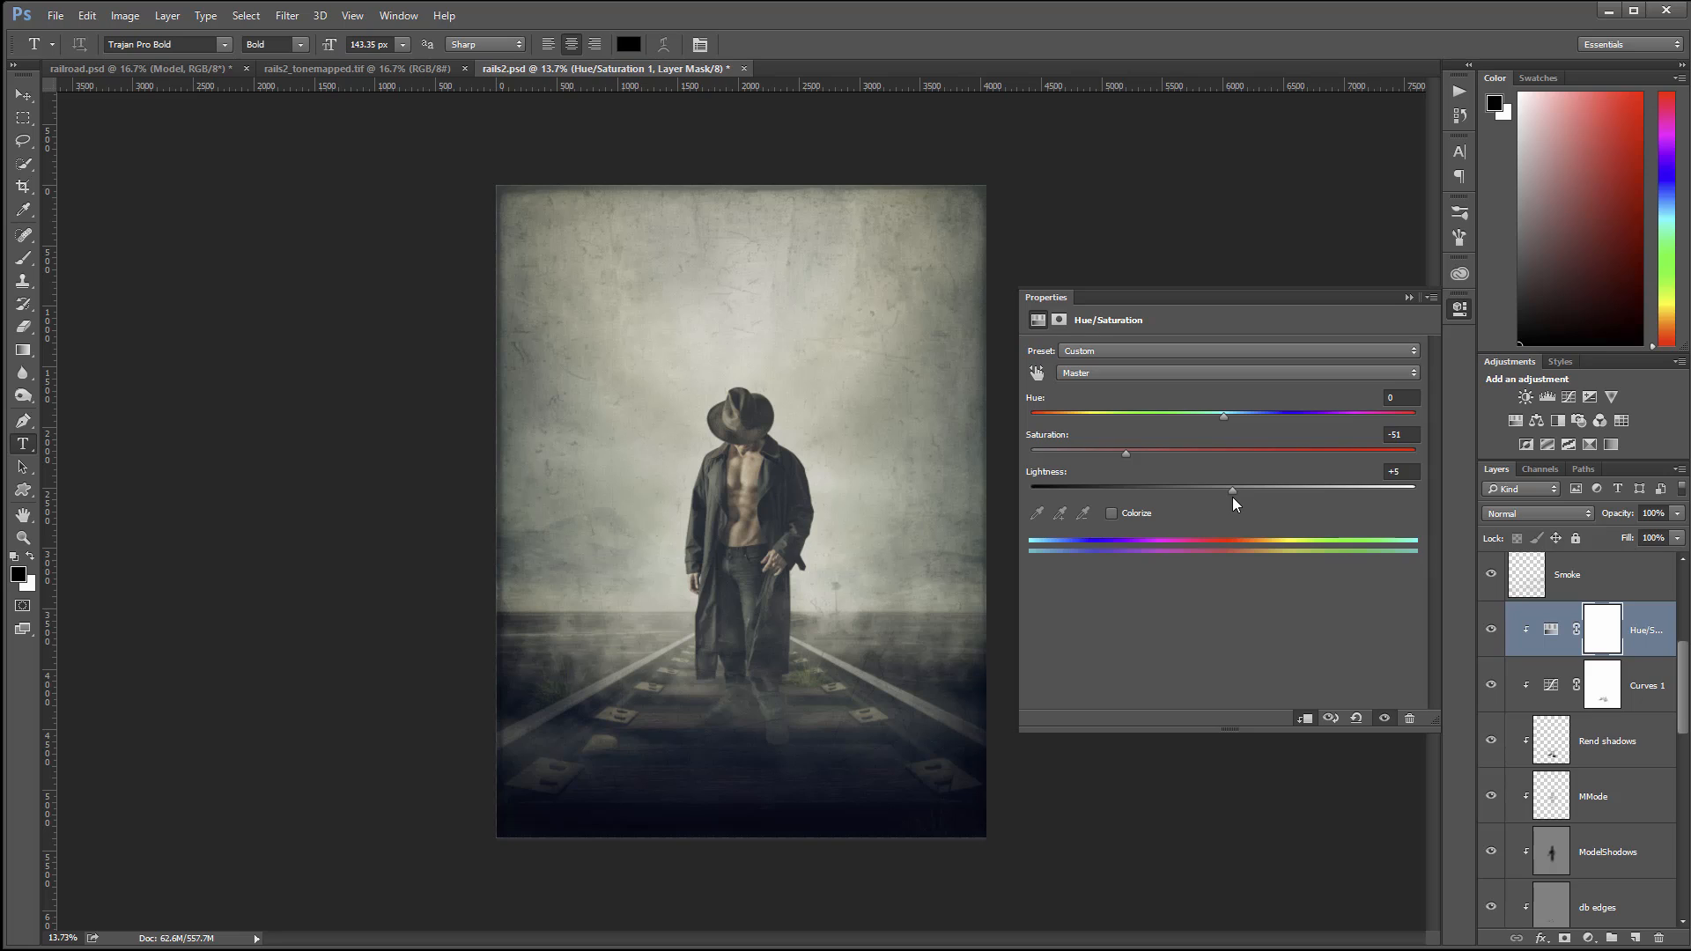
left_click(1404, 470)
type("0")
left_click_drag(1129, 451, 1080, 457)
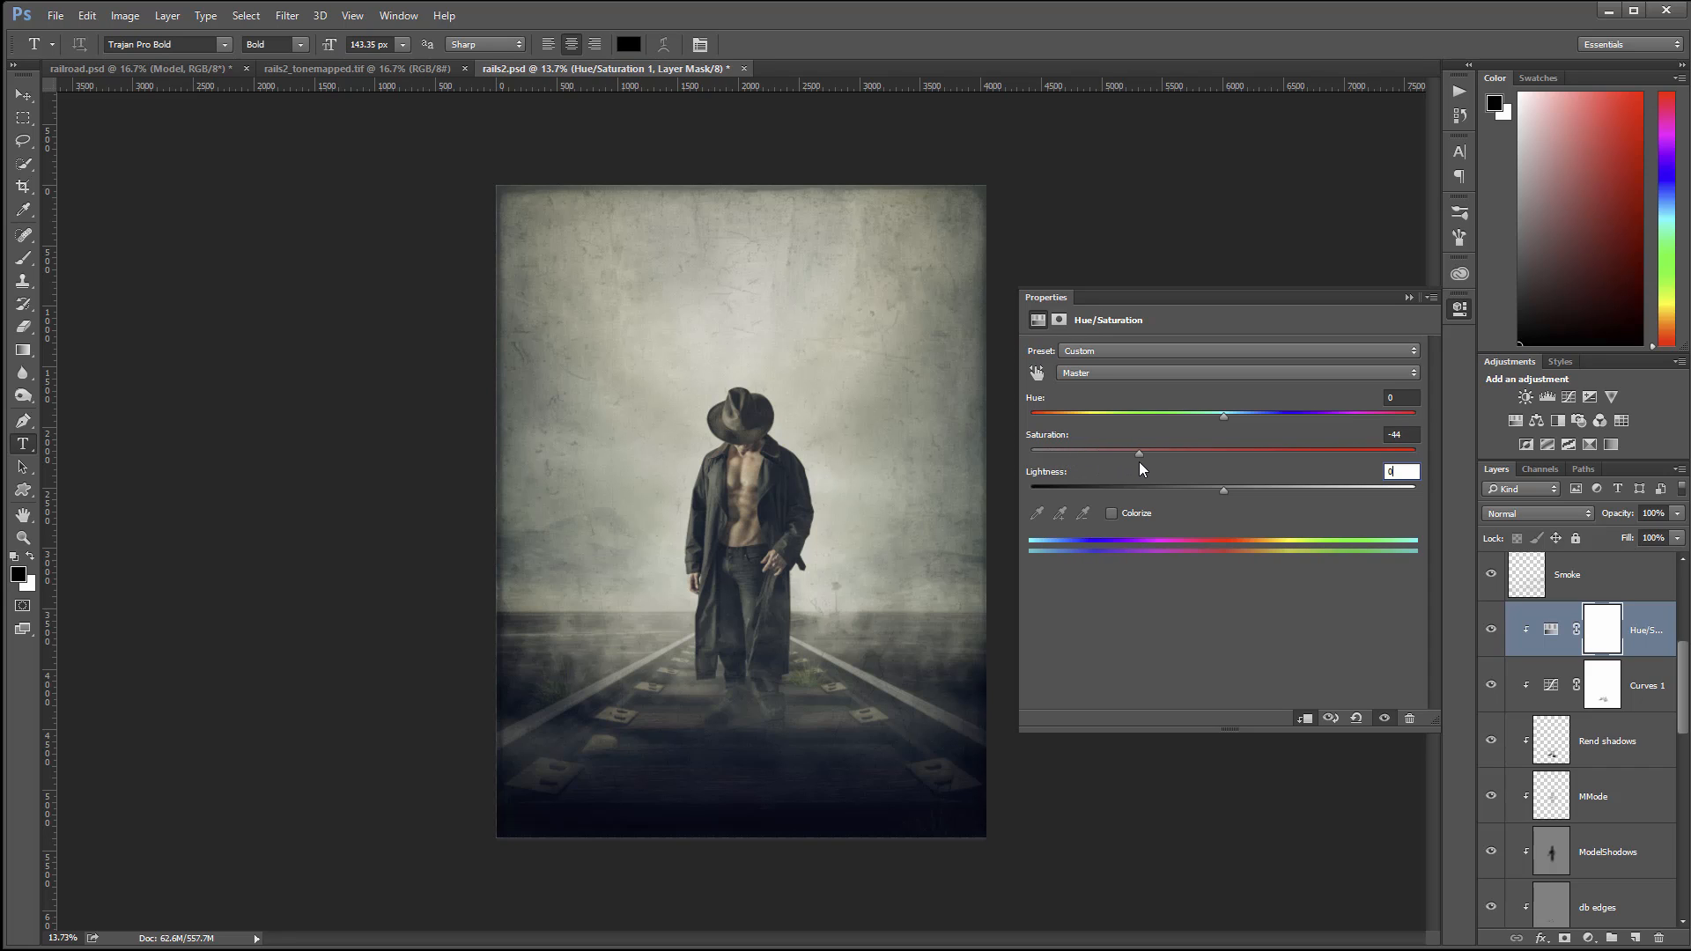
mouse_move(1144, 462)
left_mouse_down()
mouse_move(1199, 464)
mouse_move(1161, 466)
left_mouse_up()
left_click(1456, 308)
left_click(1491, 630)
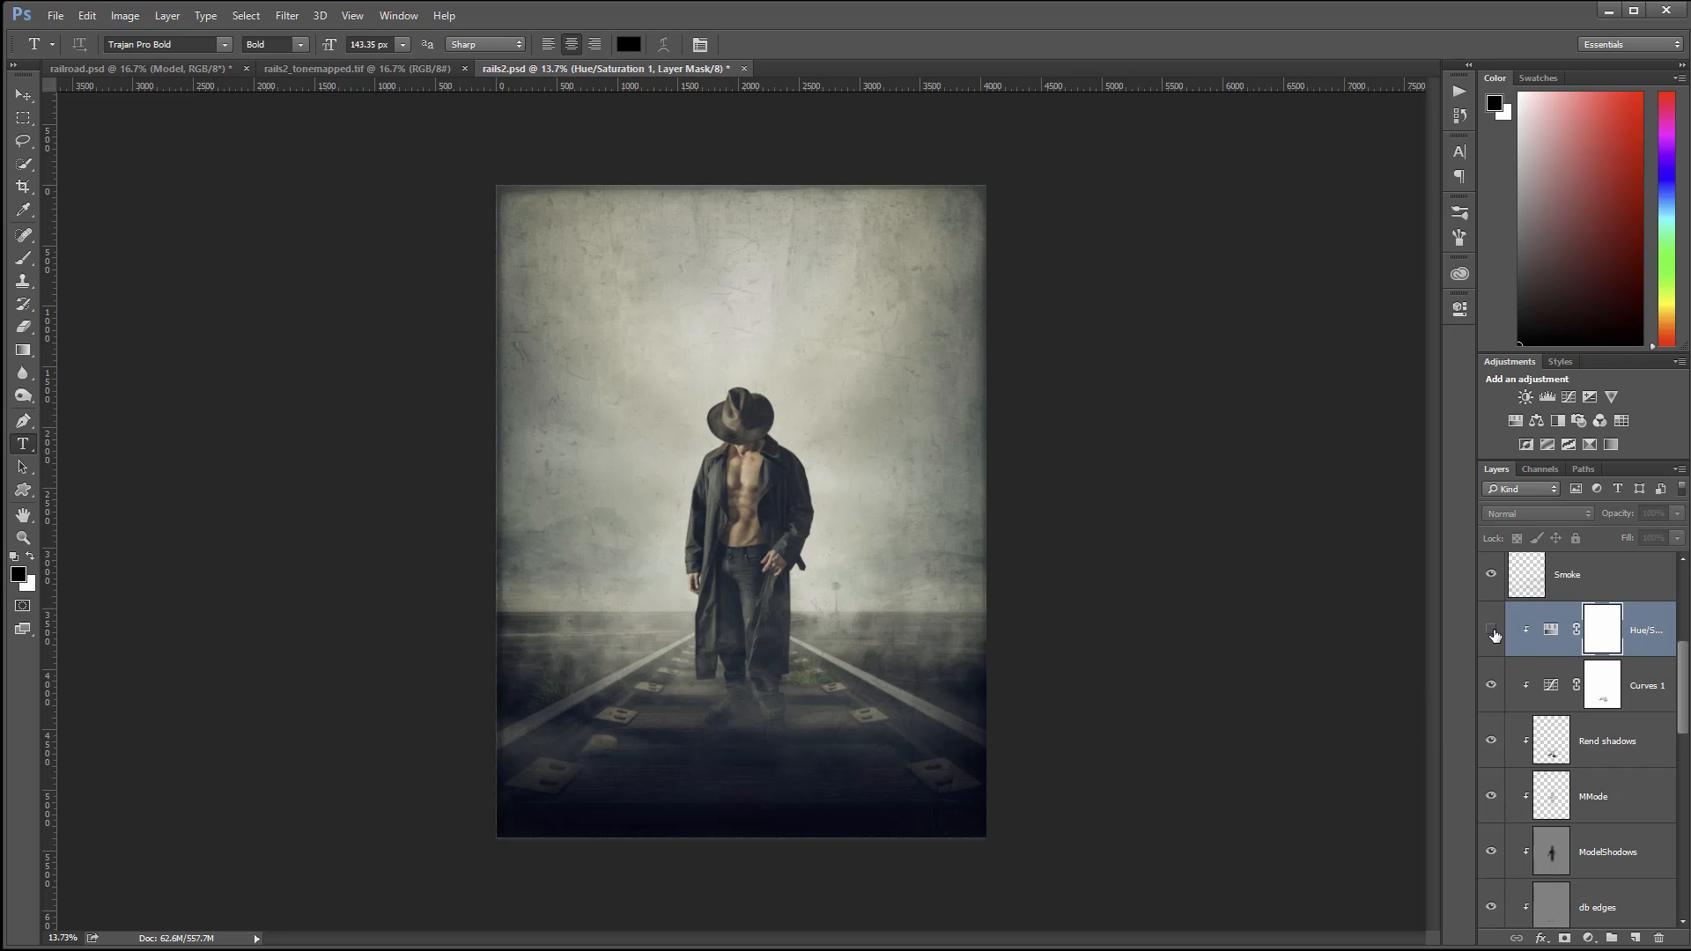
left_click(1491, 630)
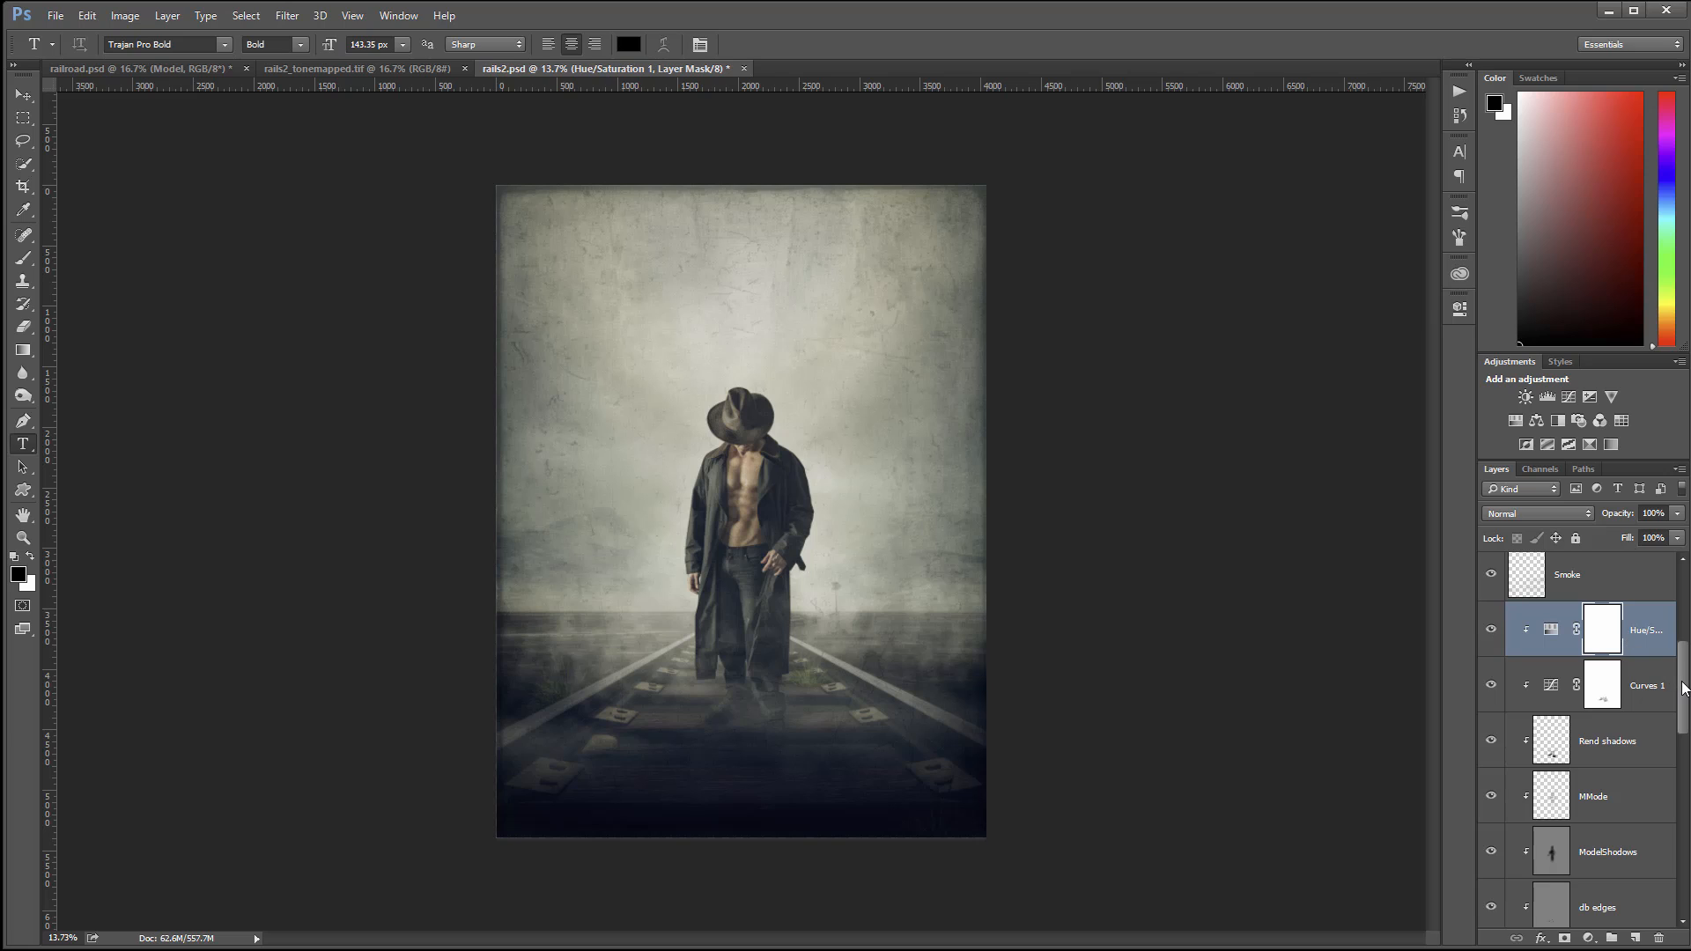
Add the title "DIGITAL COMPOSITING" in Trajan Pro Bold above Curves 2 and move it to the horizontal centre of the sky
left_click_drag(1684, 690, 1686, 601)
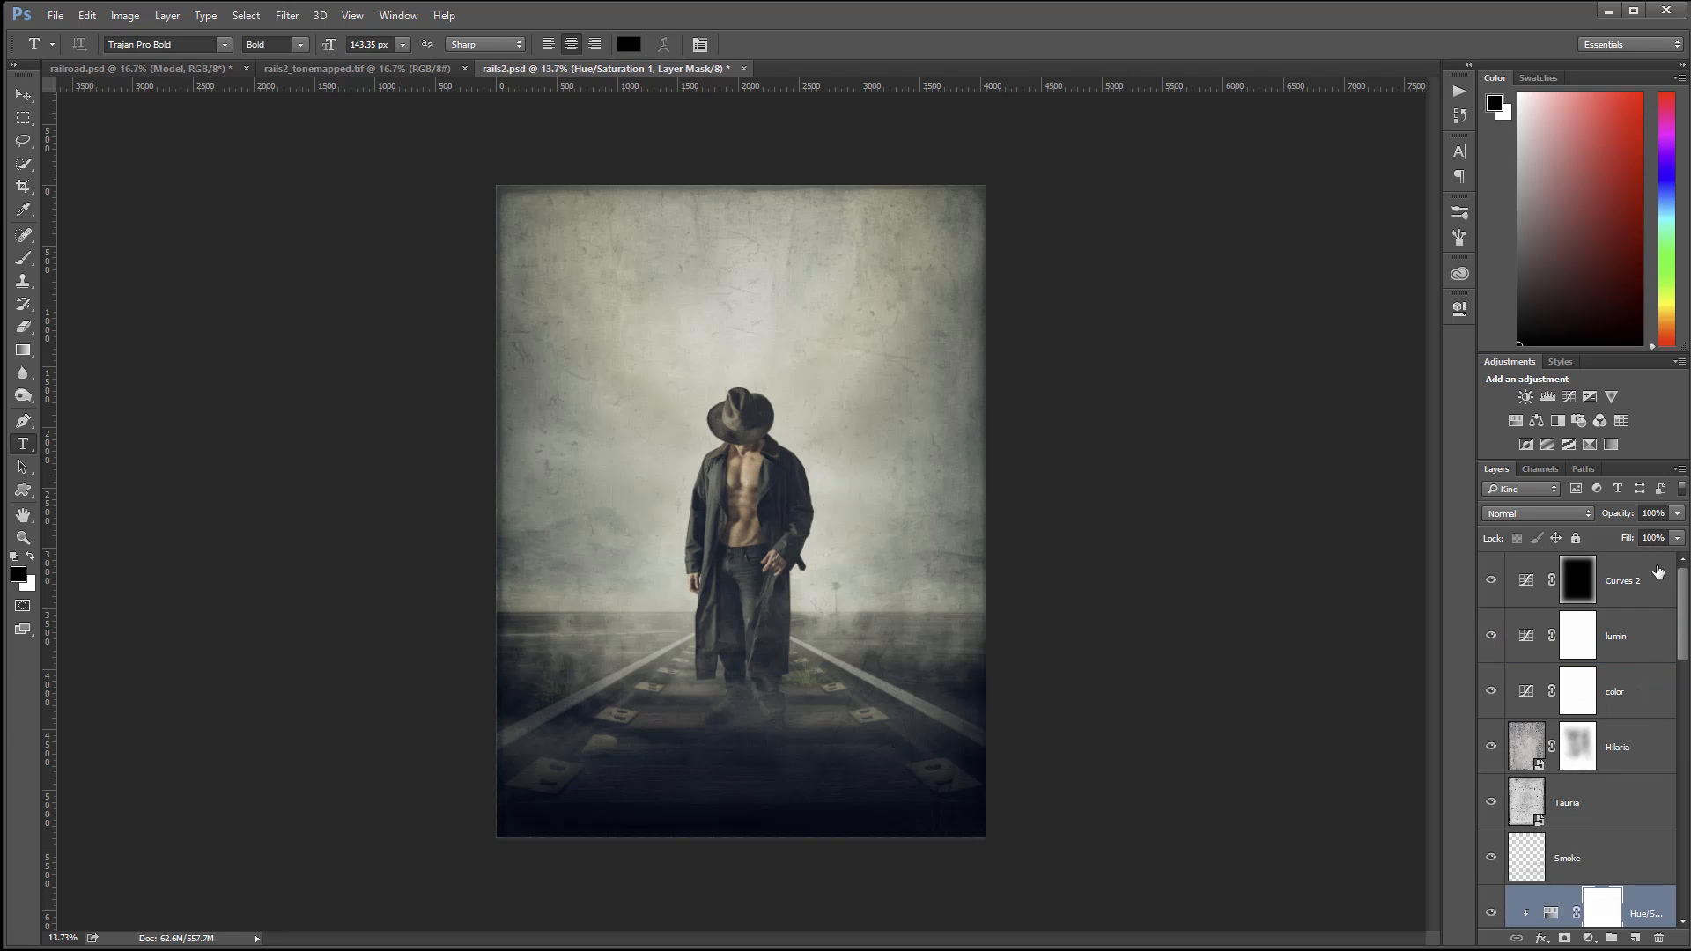
left_click(1657, 572)
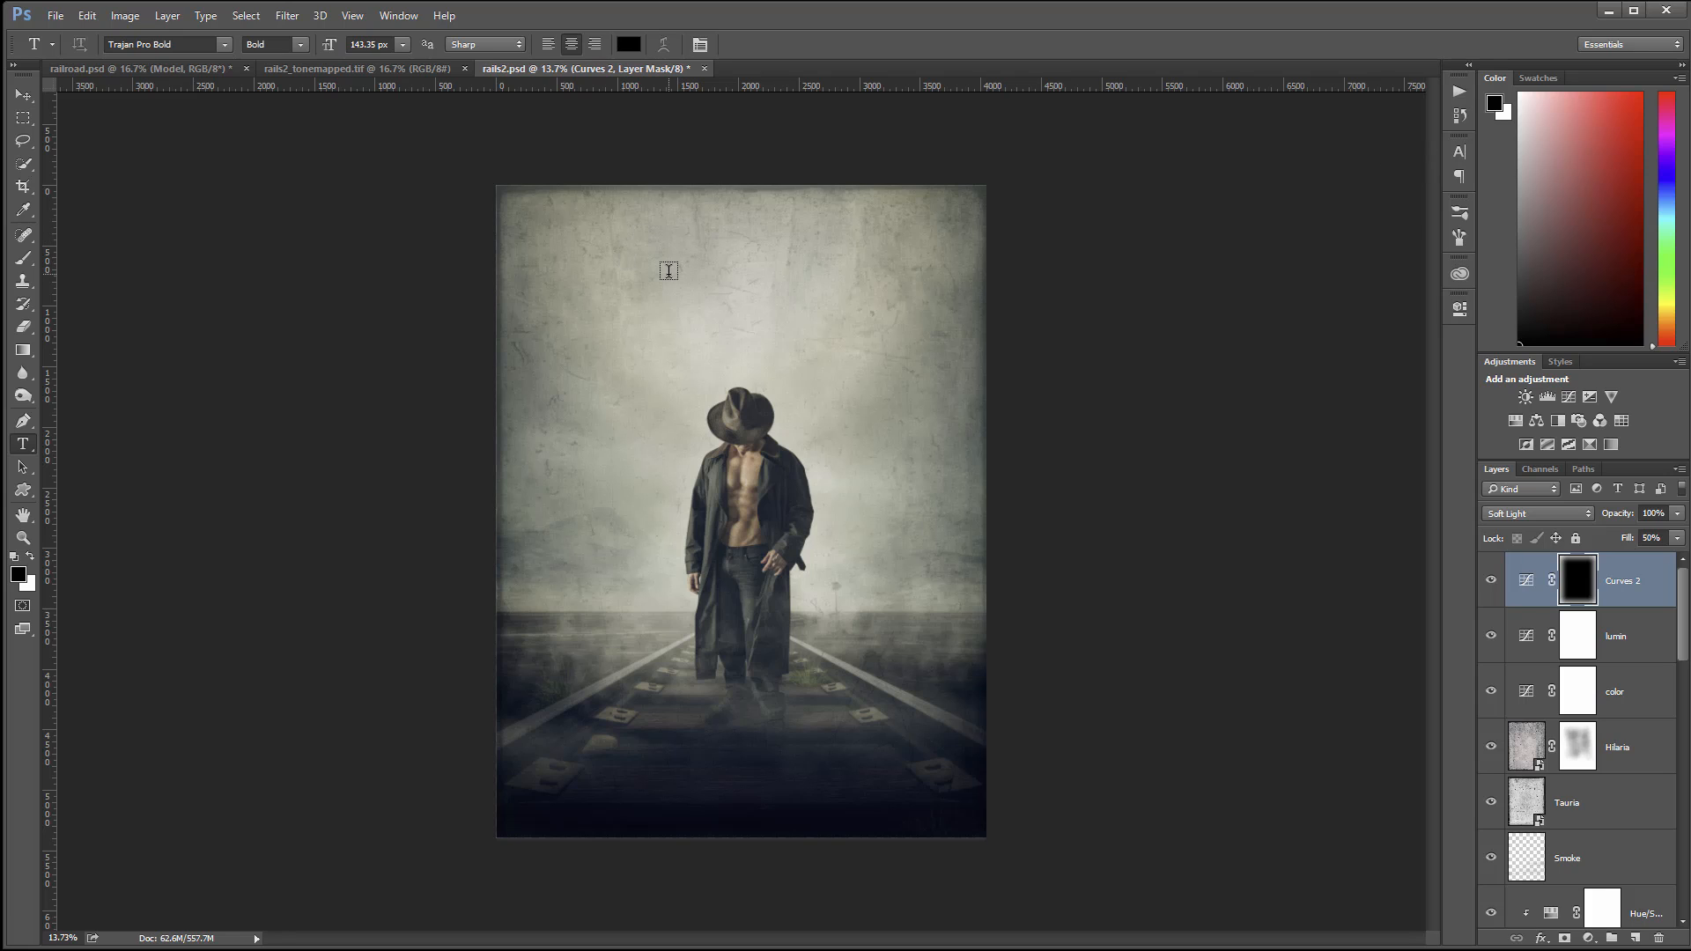
left_click(616, 268)
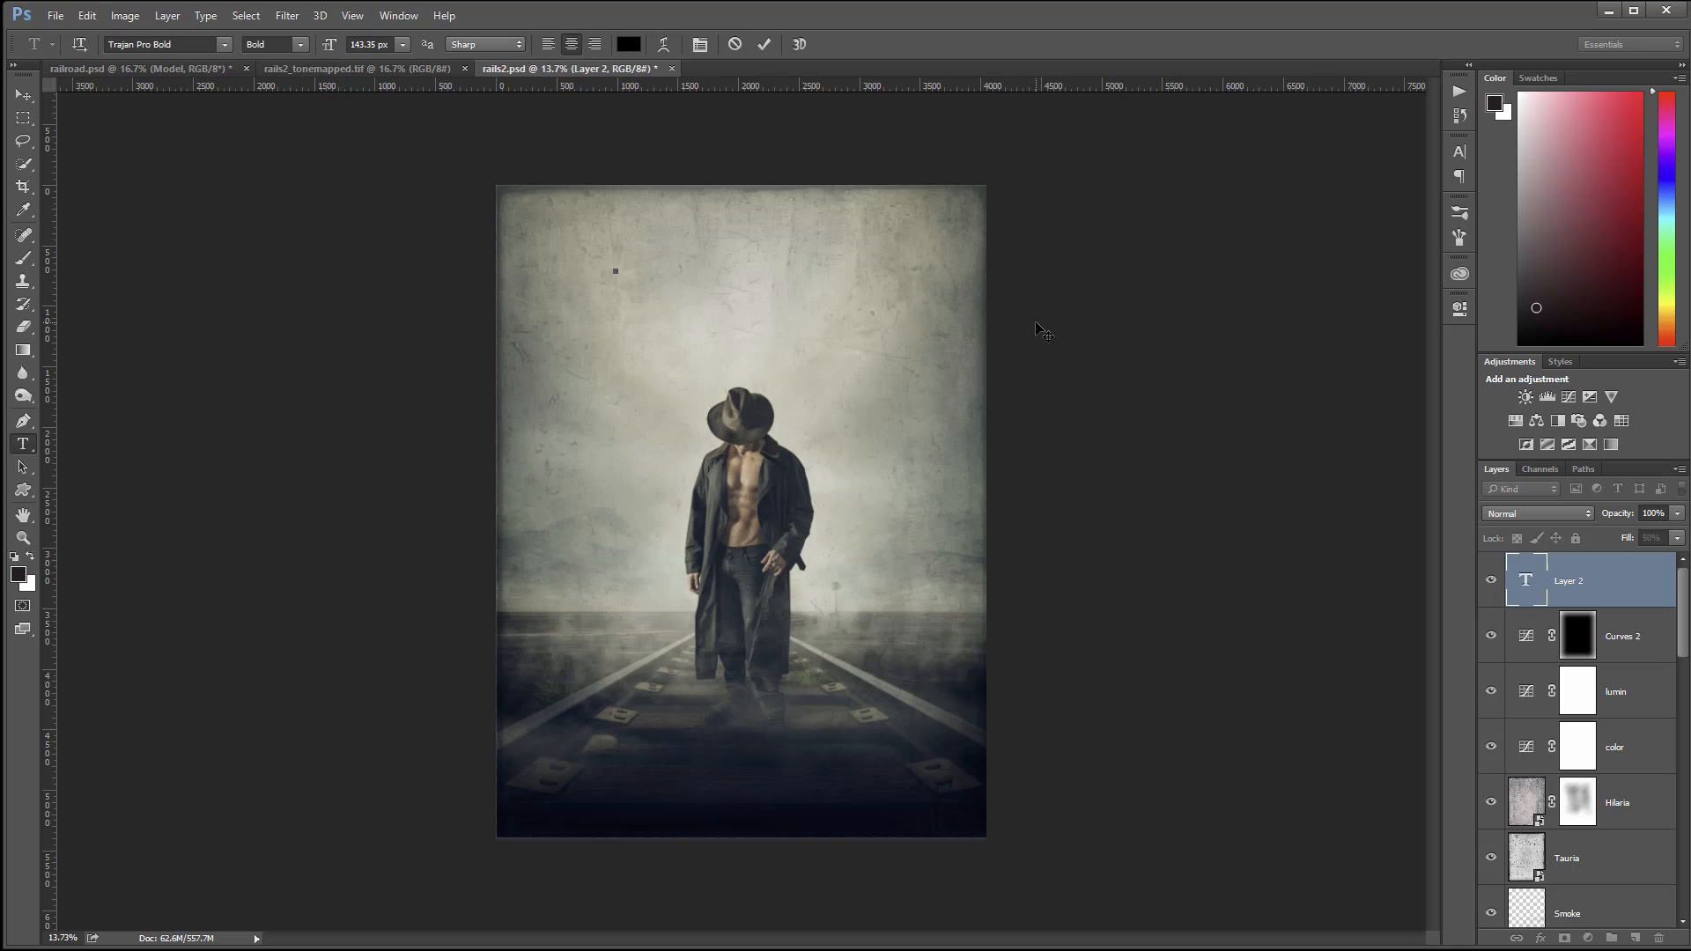
type("DIGITAL COMPOSITING")
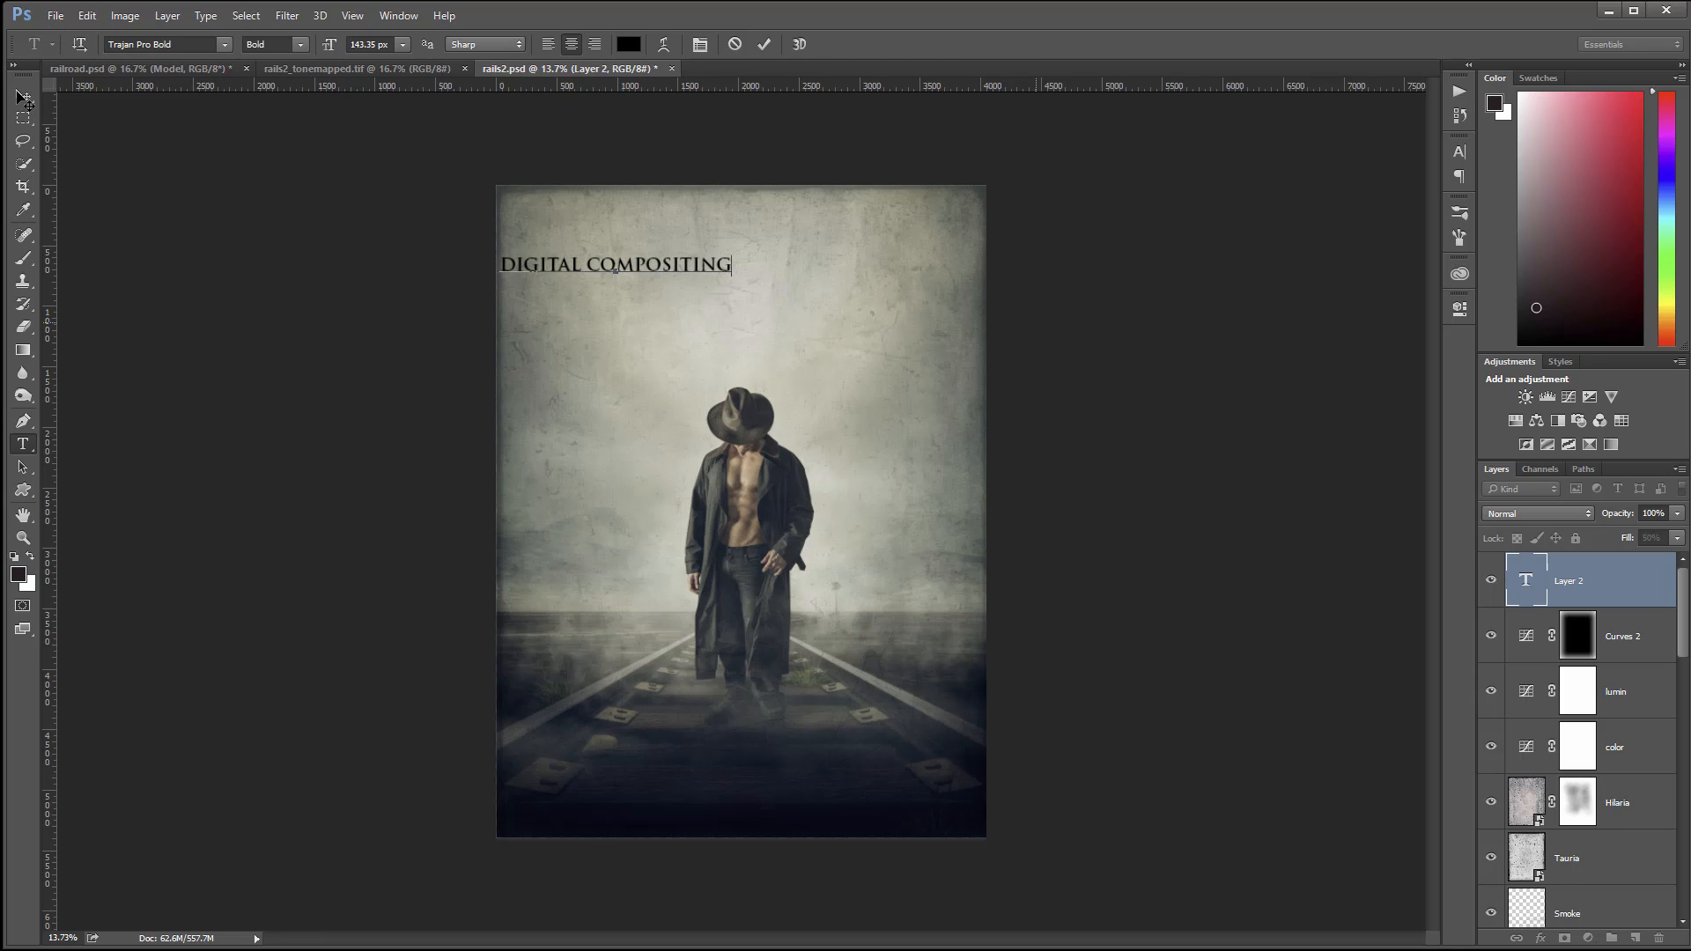
left_click(23, 97)
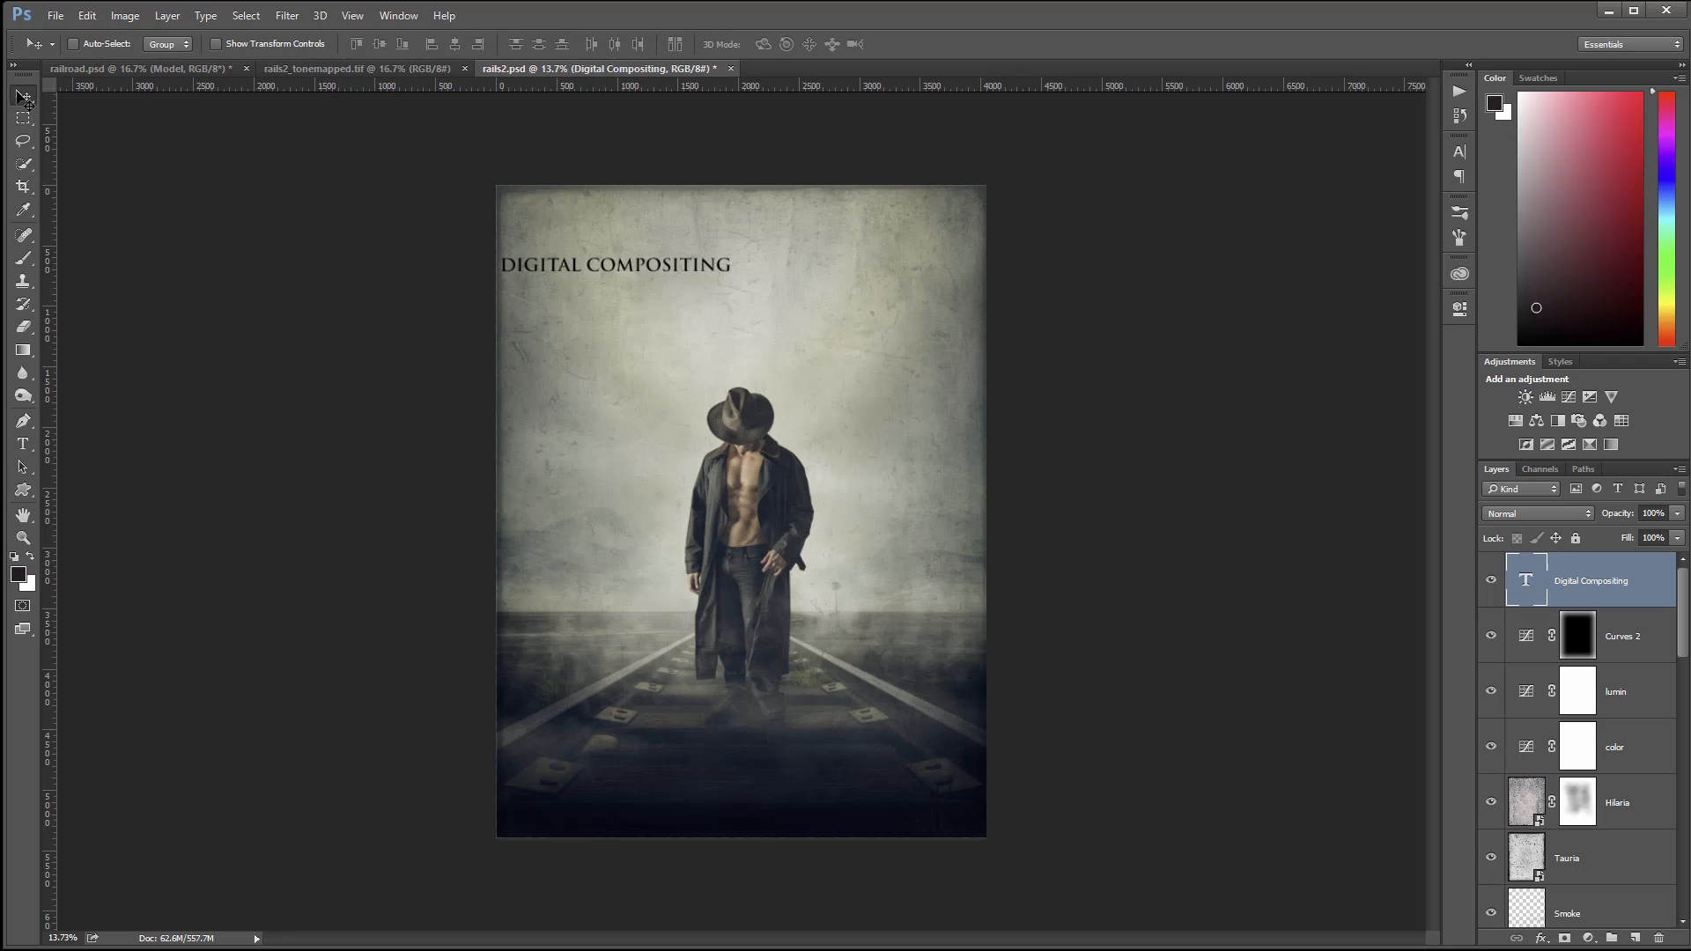
left_click_drag(630, 271, 768, 275)
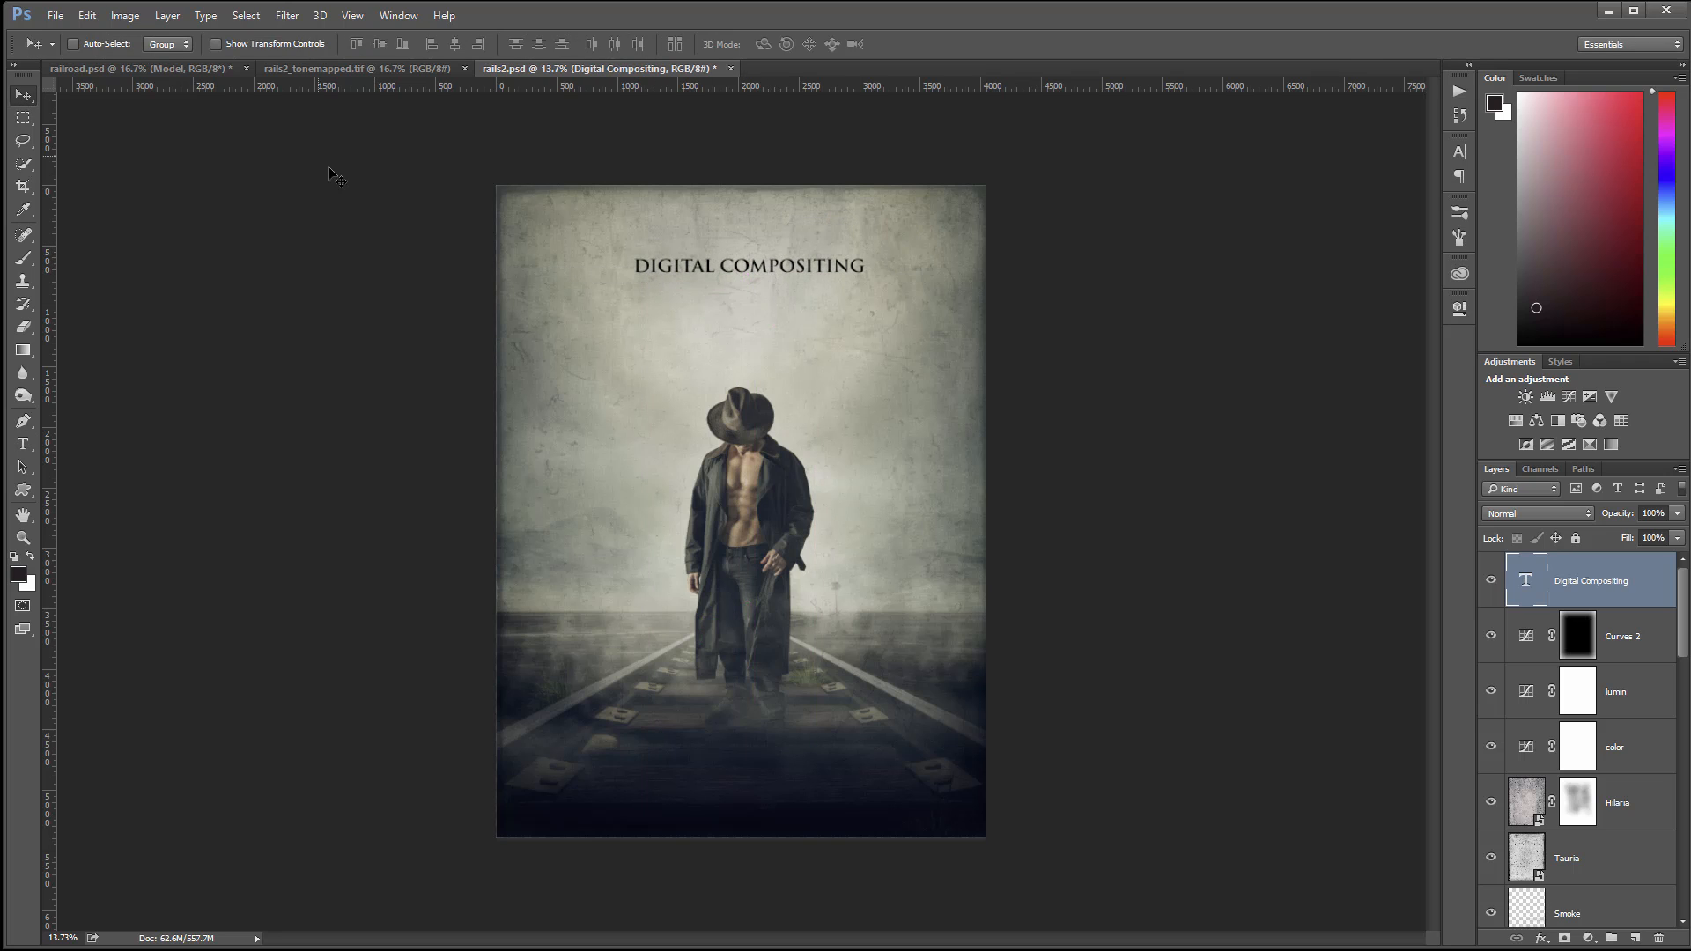
Enlarge the title to about two-thirds of the image width and recentre it in the upper sky, well above the hat
double_click(1522, 580)
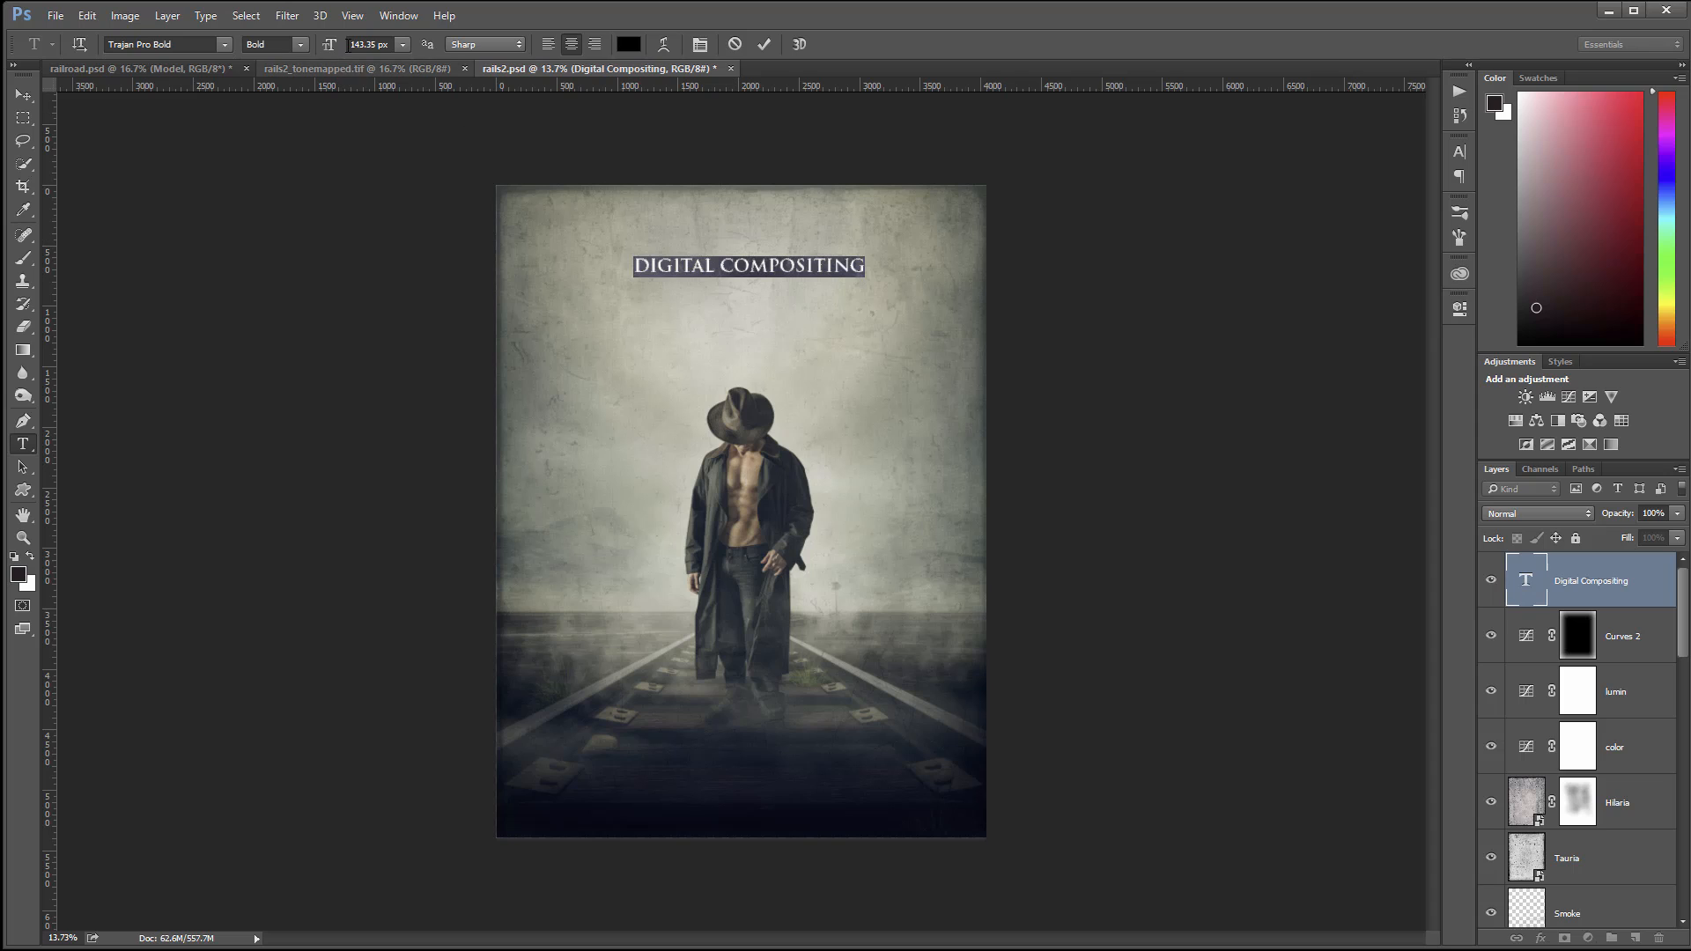
left_click_drag(327, 50, 373, 46)
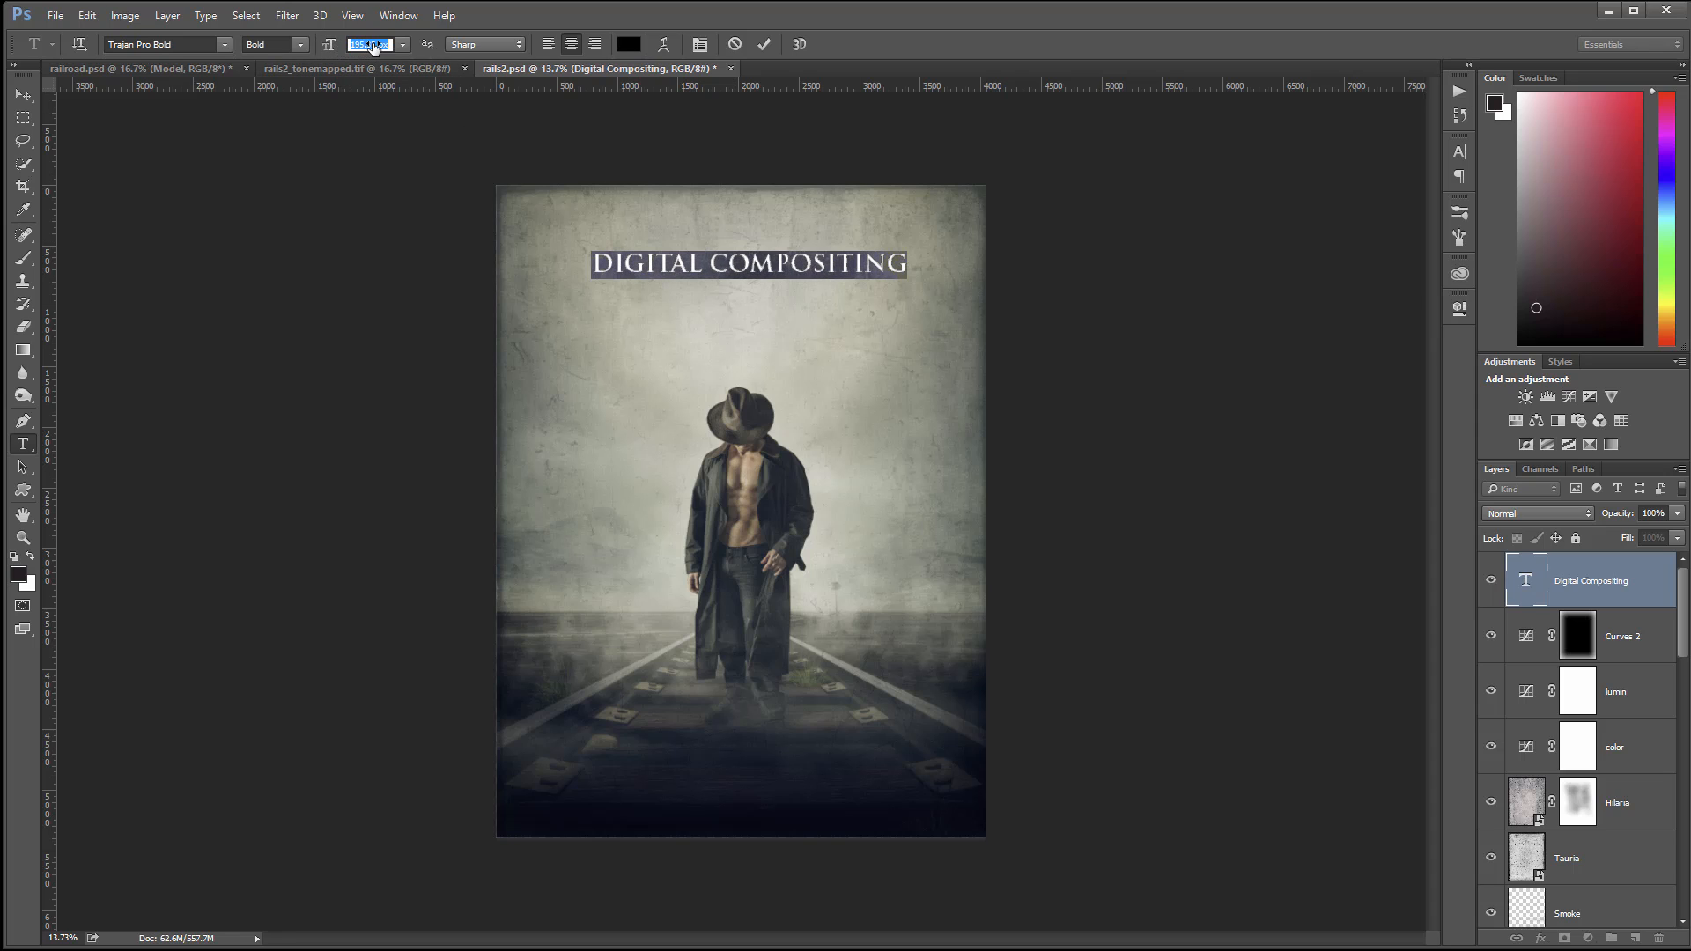
left_click(22, 95)
mouse_move(805, 268)
left_mouse_down()
mouse_move(807, 319)
mouse_move(808, 277)
mouse_move(802, 293)
left_mouse_up()
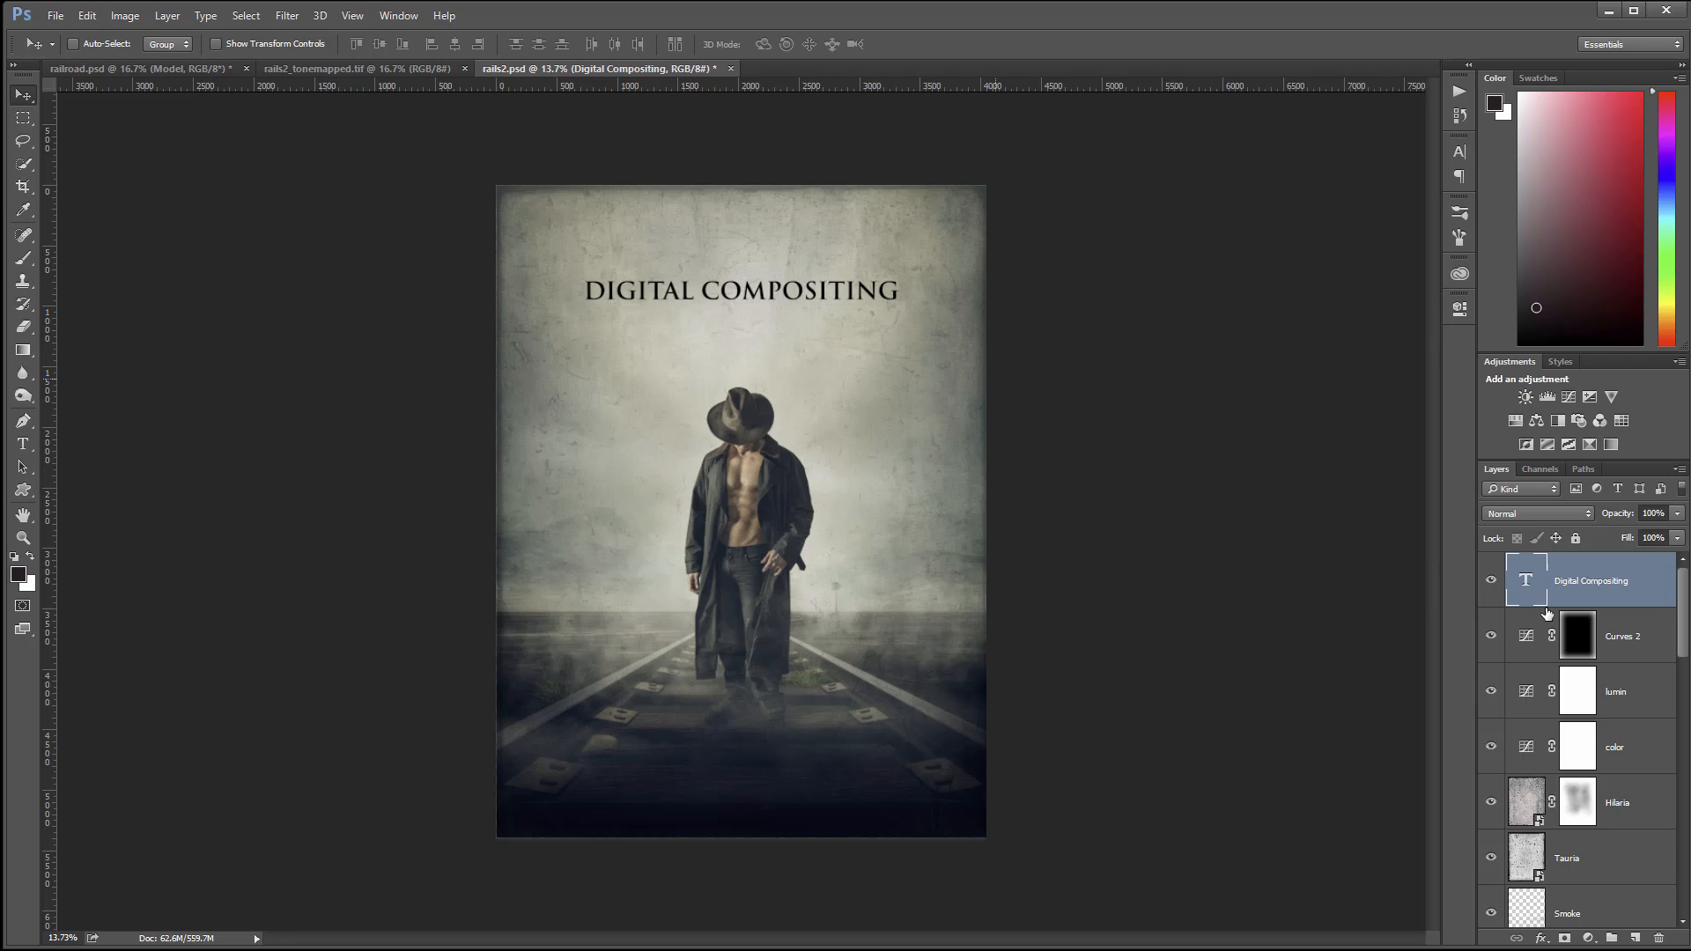
mouse_move(795, 299)
left_mouse_down()
mouse_move(775, 759)
mouse_move(801, 801)
mouse_move(803, 458)
mouse_move(779, 251)
mouse_move(800, 291)
mouse_move(790, 262)
mouse_move(772, 270)
mouse_move(796, 268)
left_mouse_up()
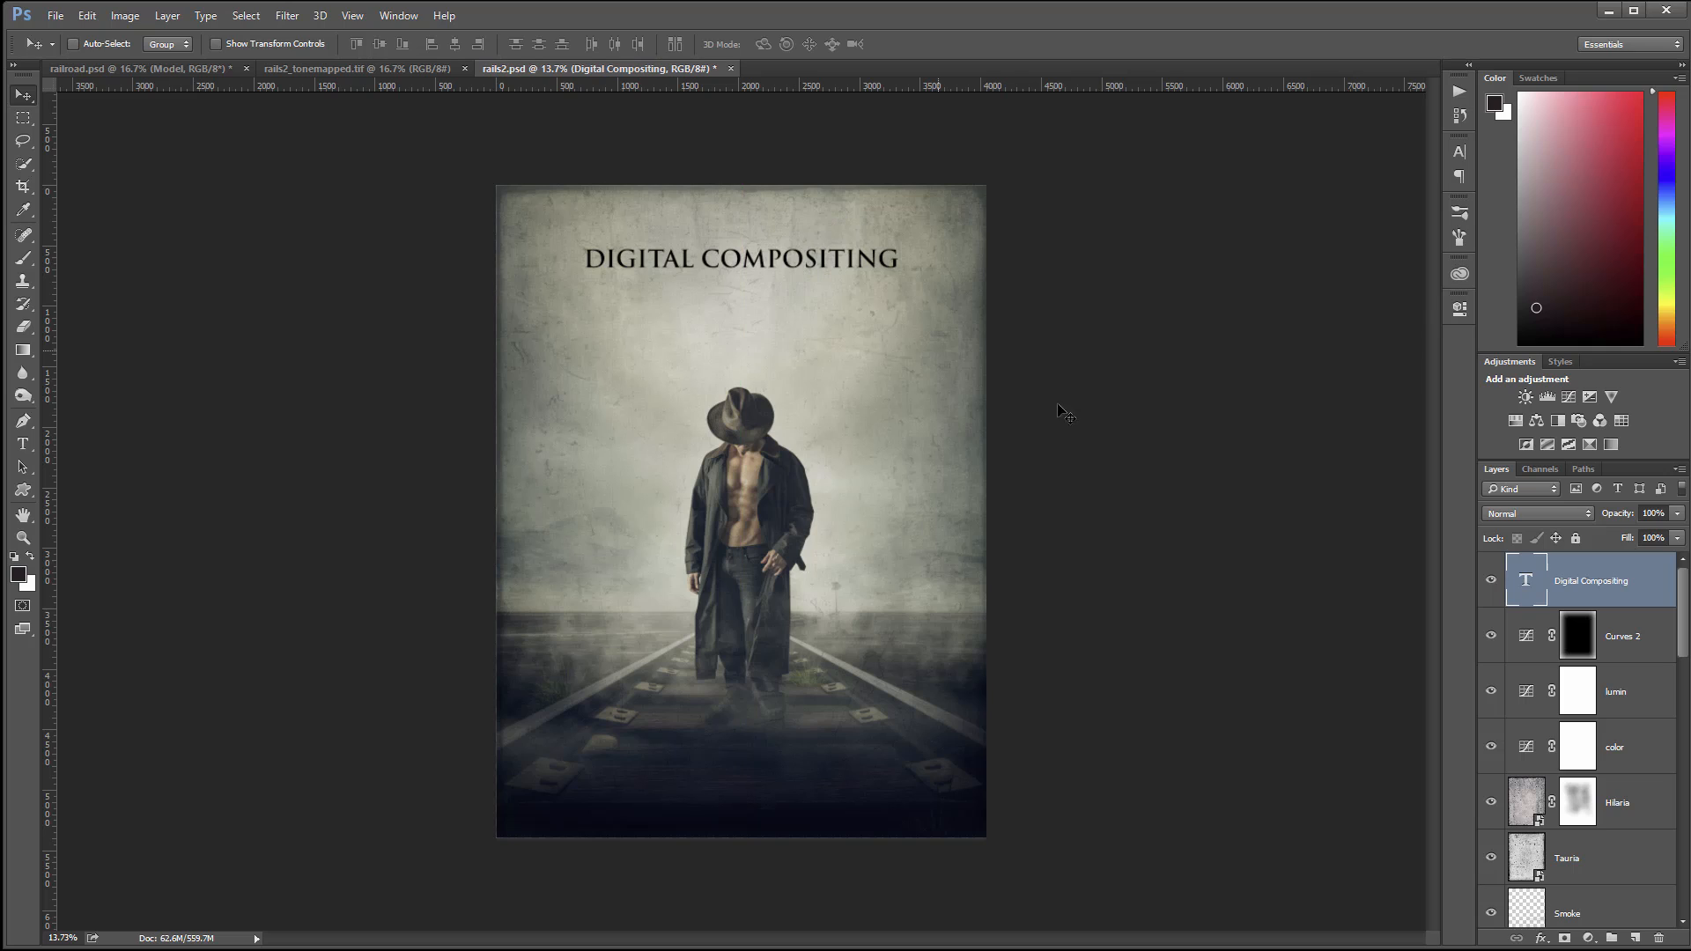
Add a second text line, "GEEKATPLAY STUDIO", in the sky between the DIGITAL COMPOSITING title and the hat
left_click(24, 445)
left_click(683, 324)
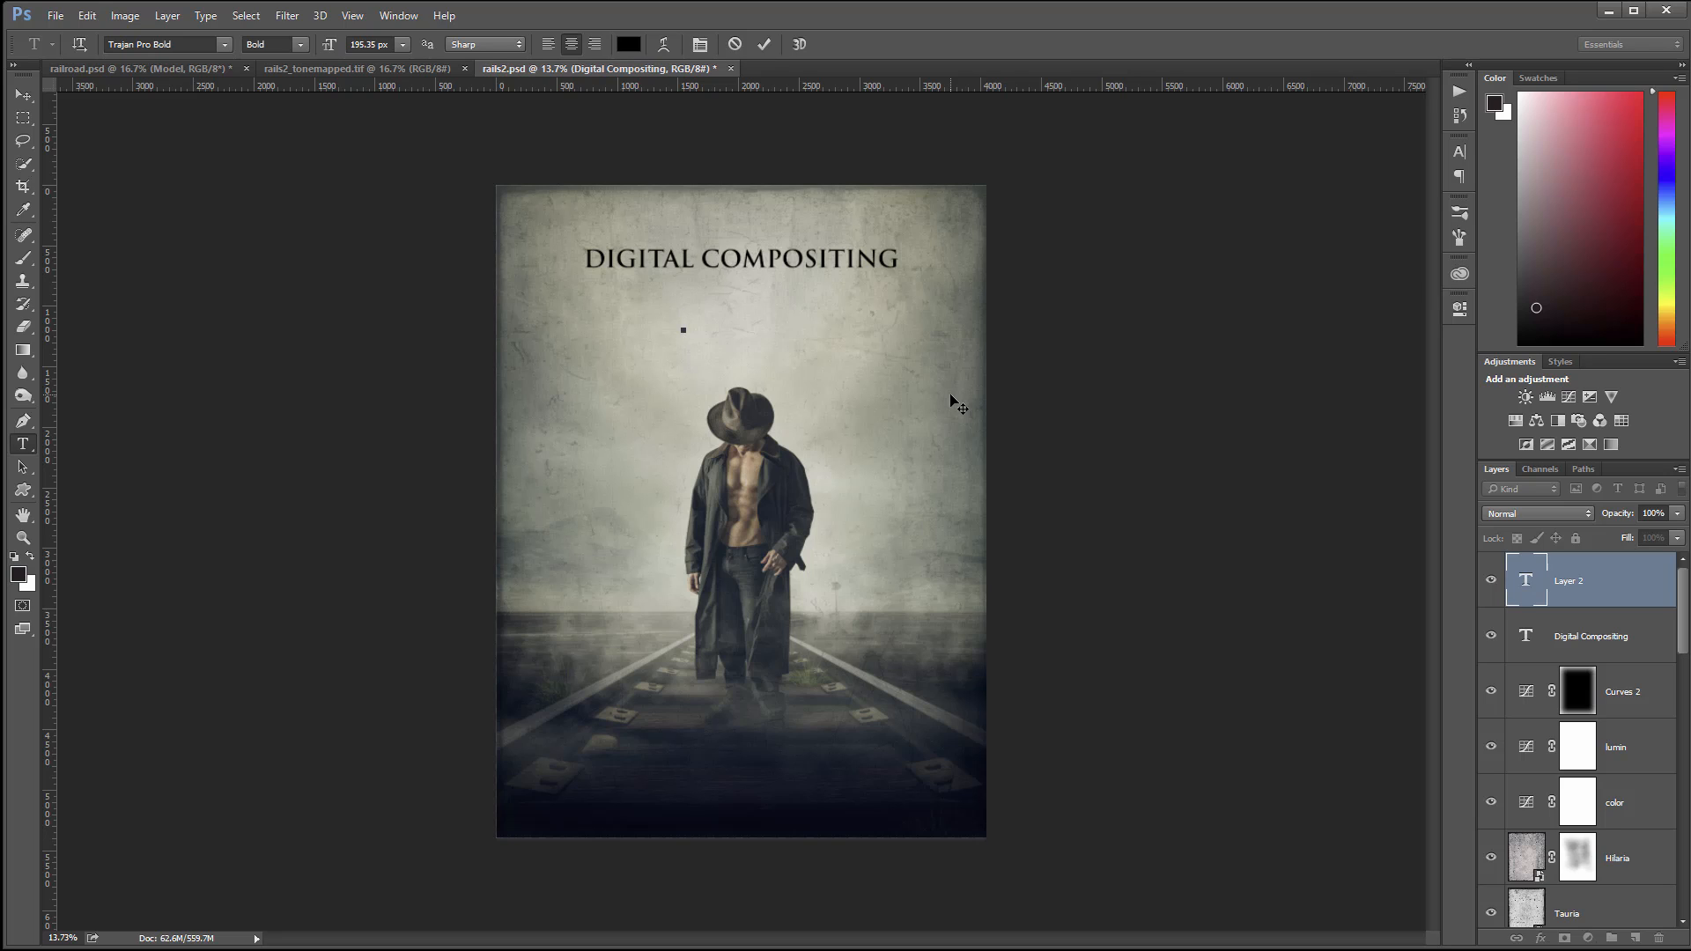
type("BY")
key("BackSpace")
key("BackSpace")
type("GEEKATPLAY")
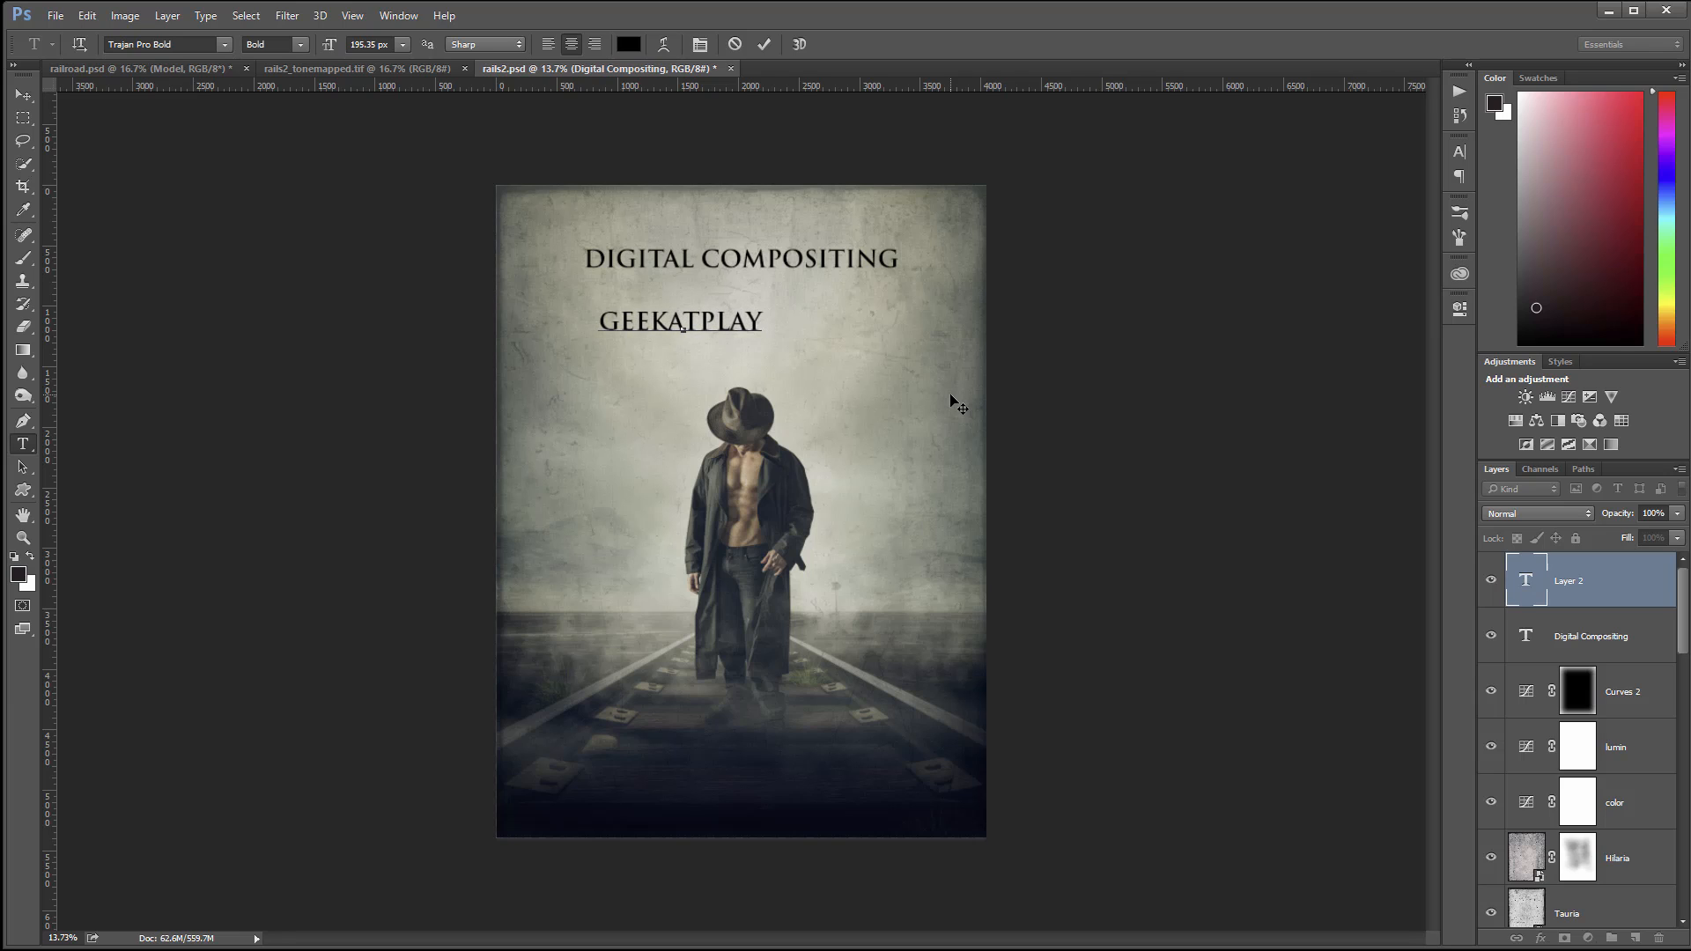
type(" STUDIO")
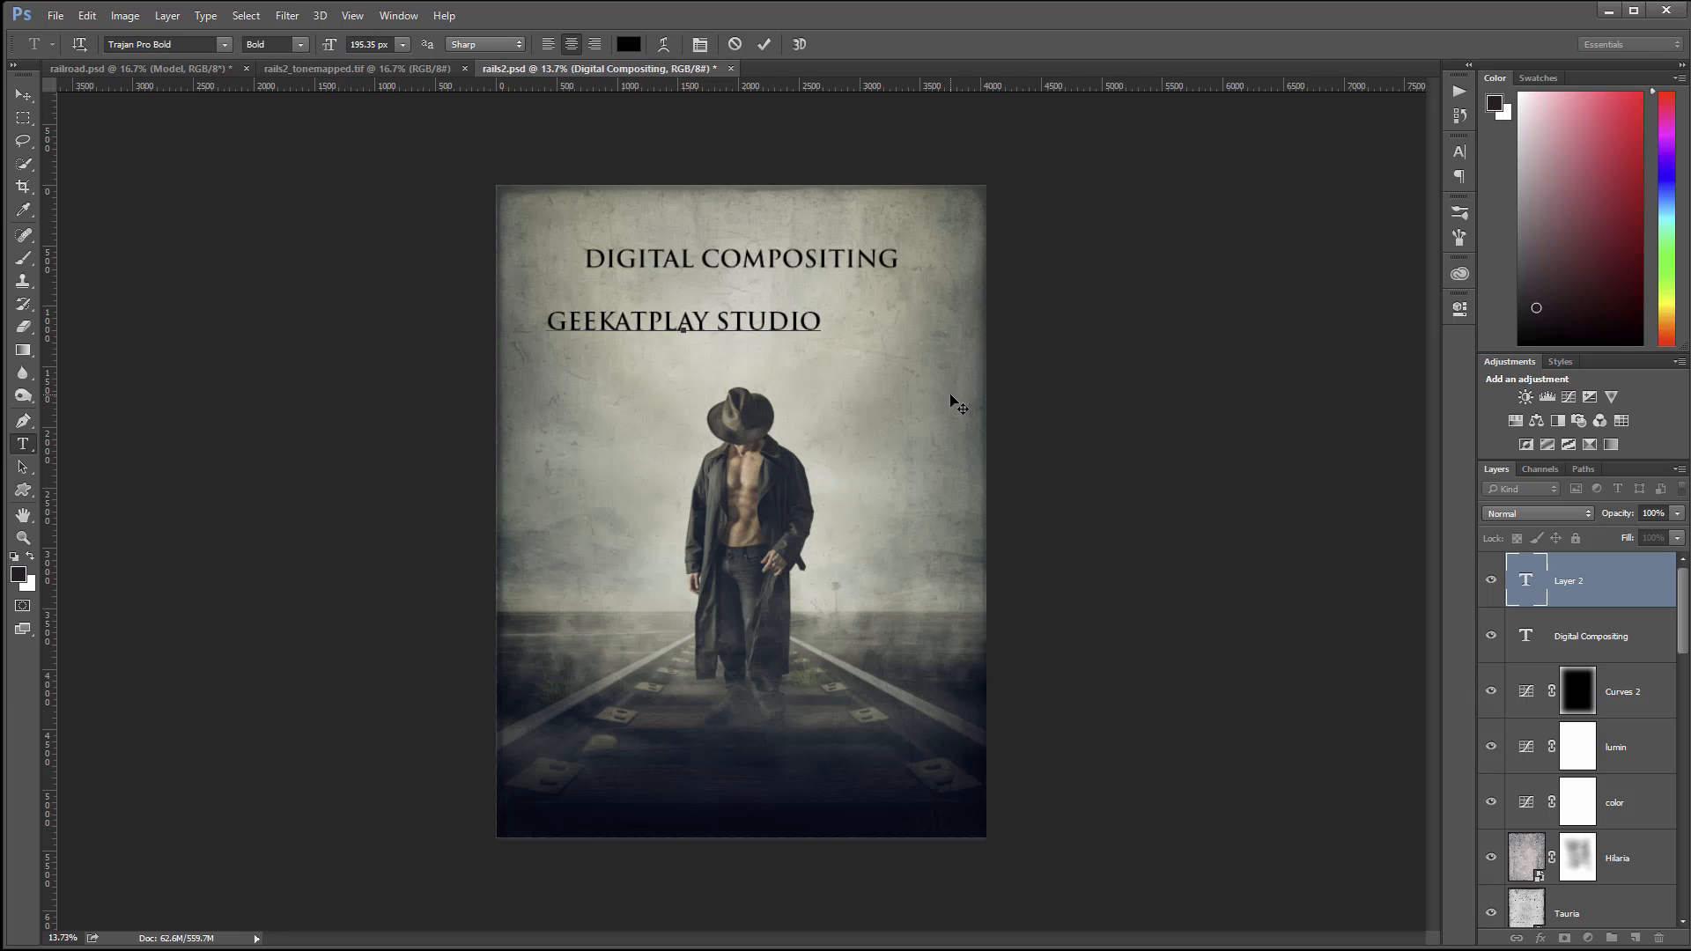
left_click(23, 95)
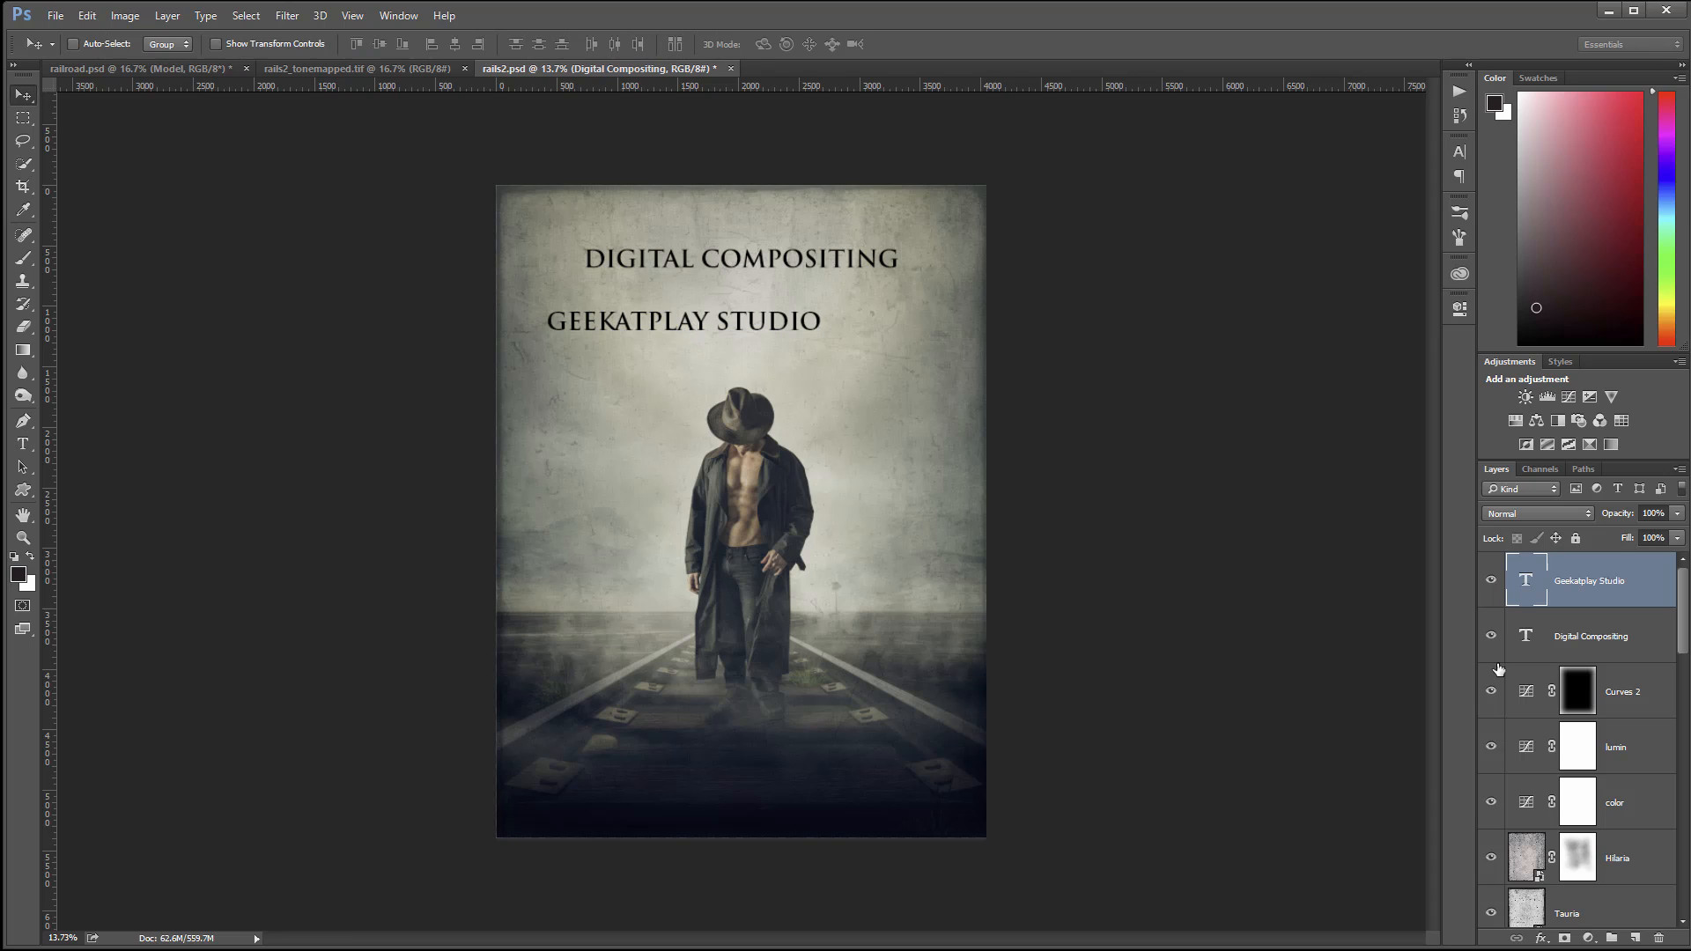
Change the font of the GEEKATPLAY STUDIO text to akaPosse Regular
double_click(1526, 582)
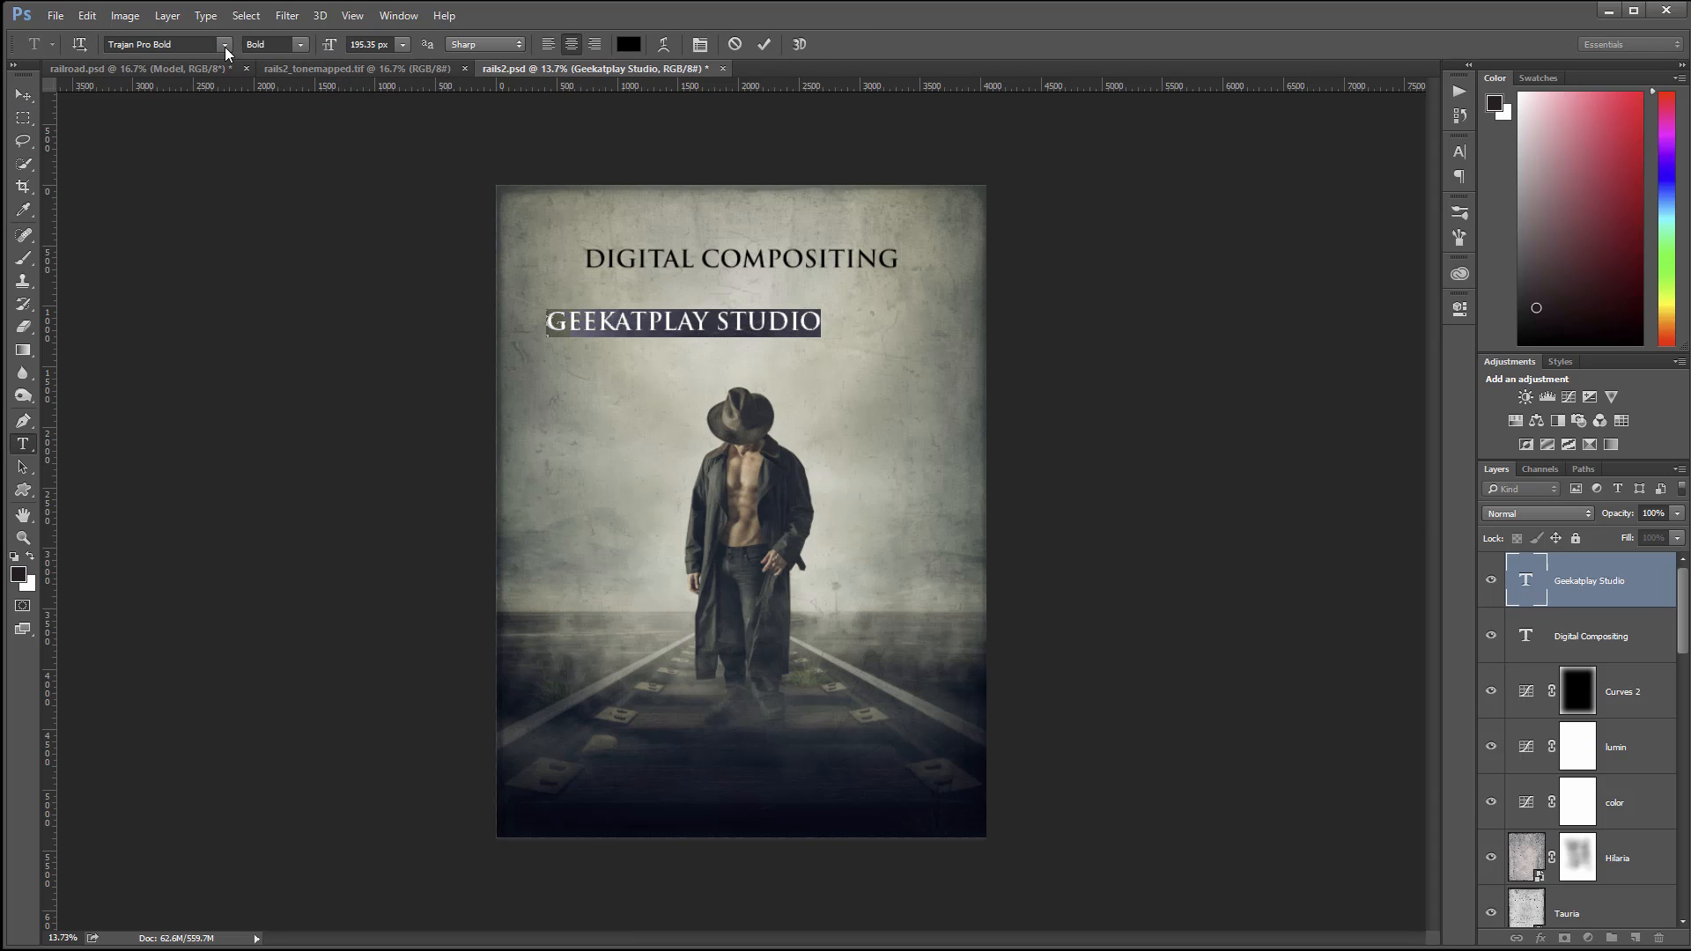
left_click(224, 45)
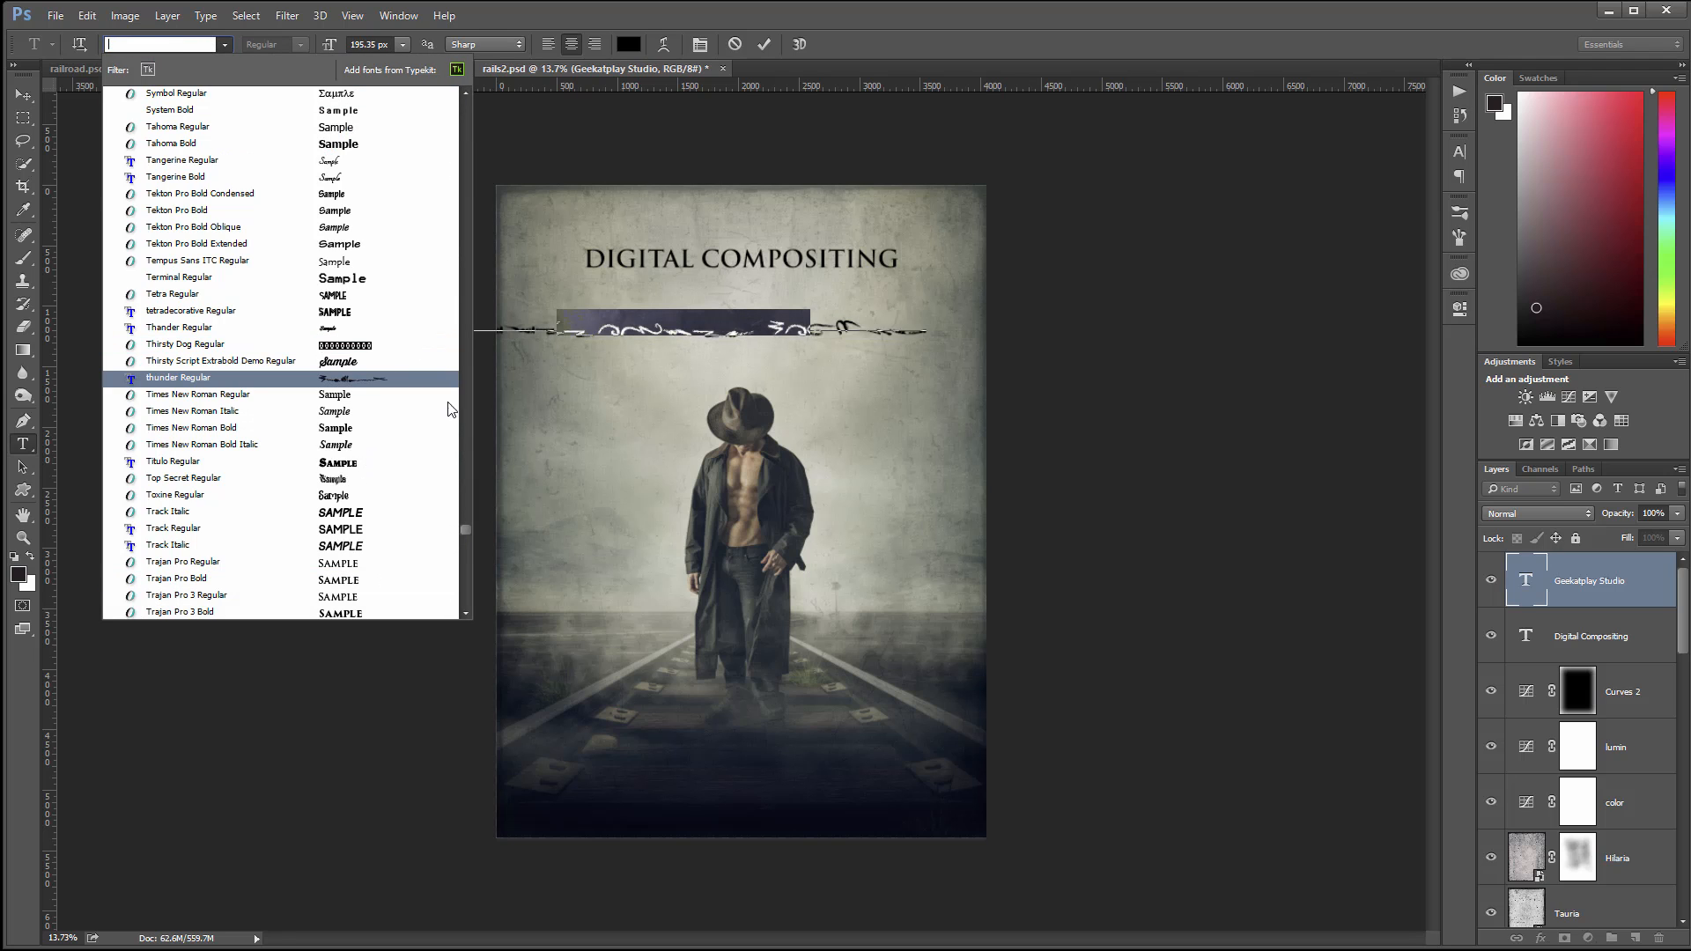
left_click_drag(462, 531, 458, 102)
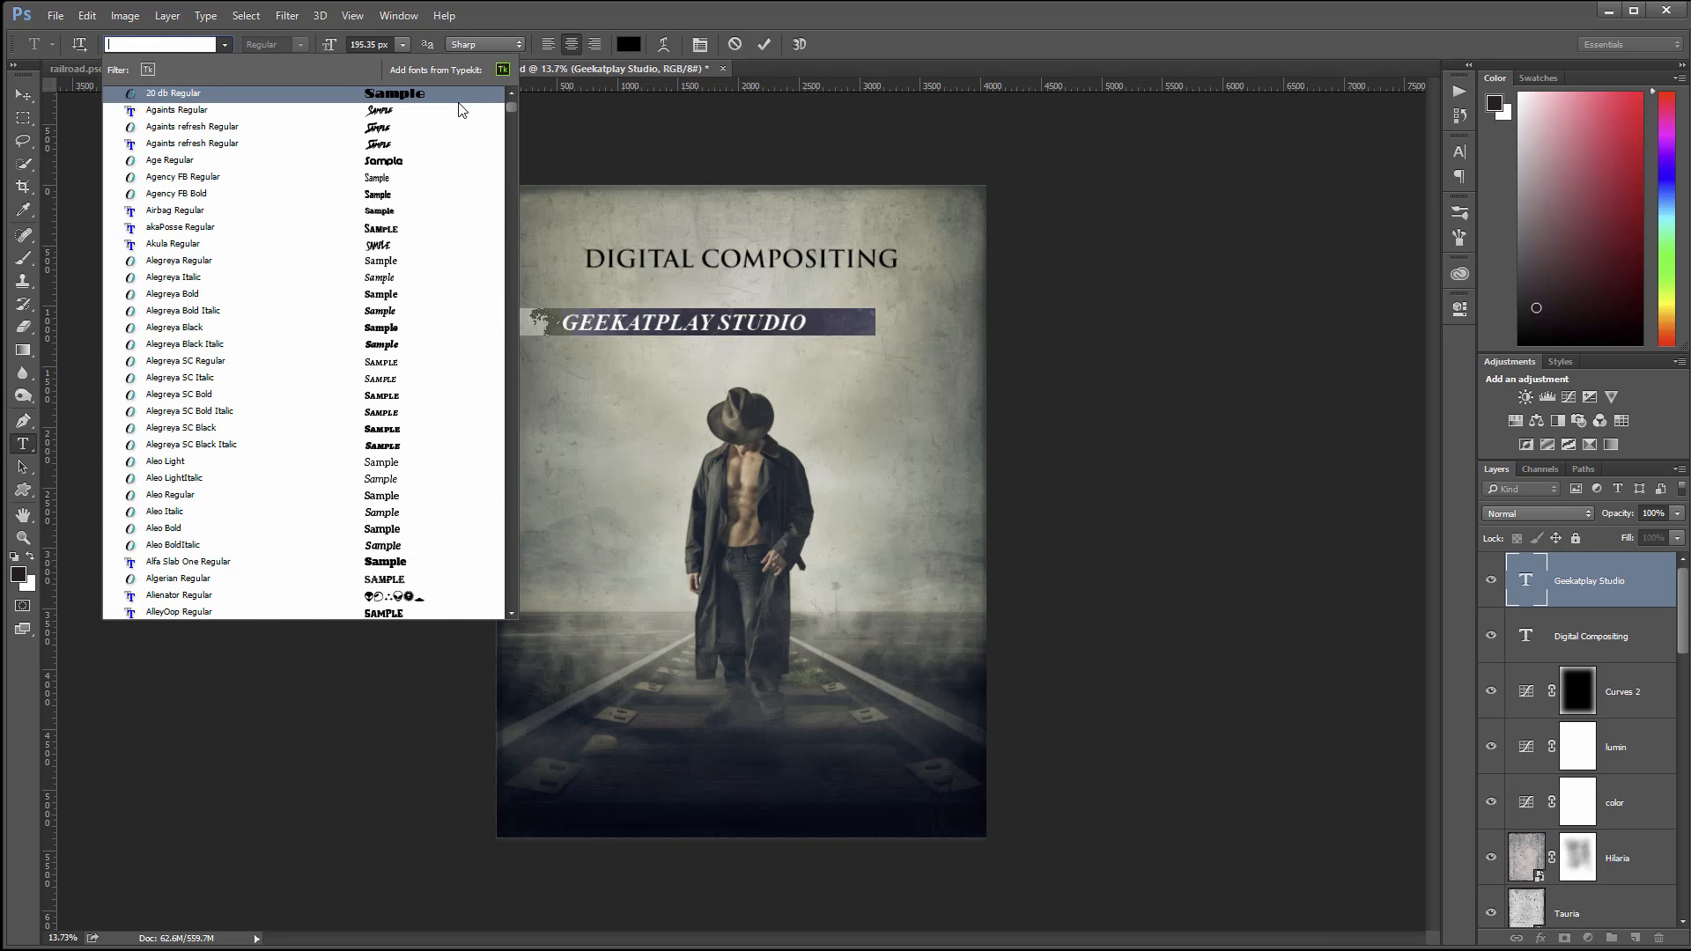
left_click(379, 230)
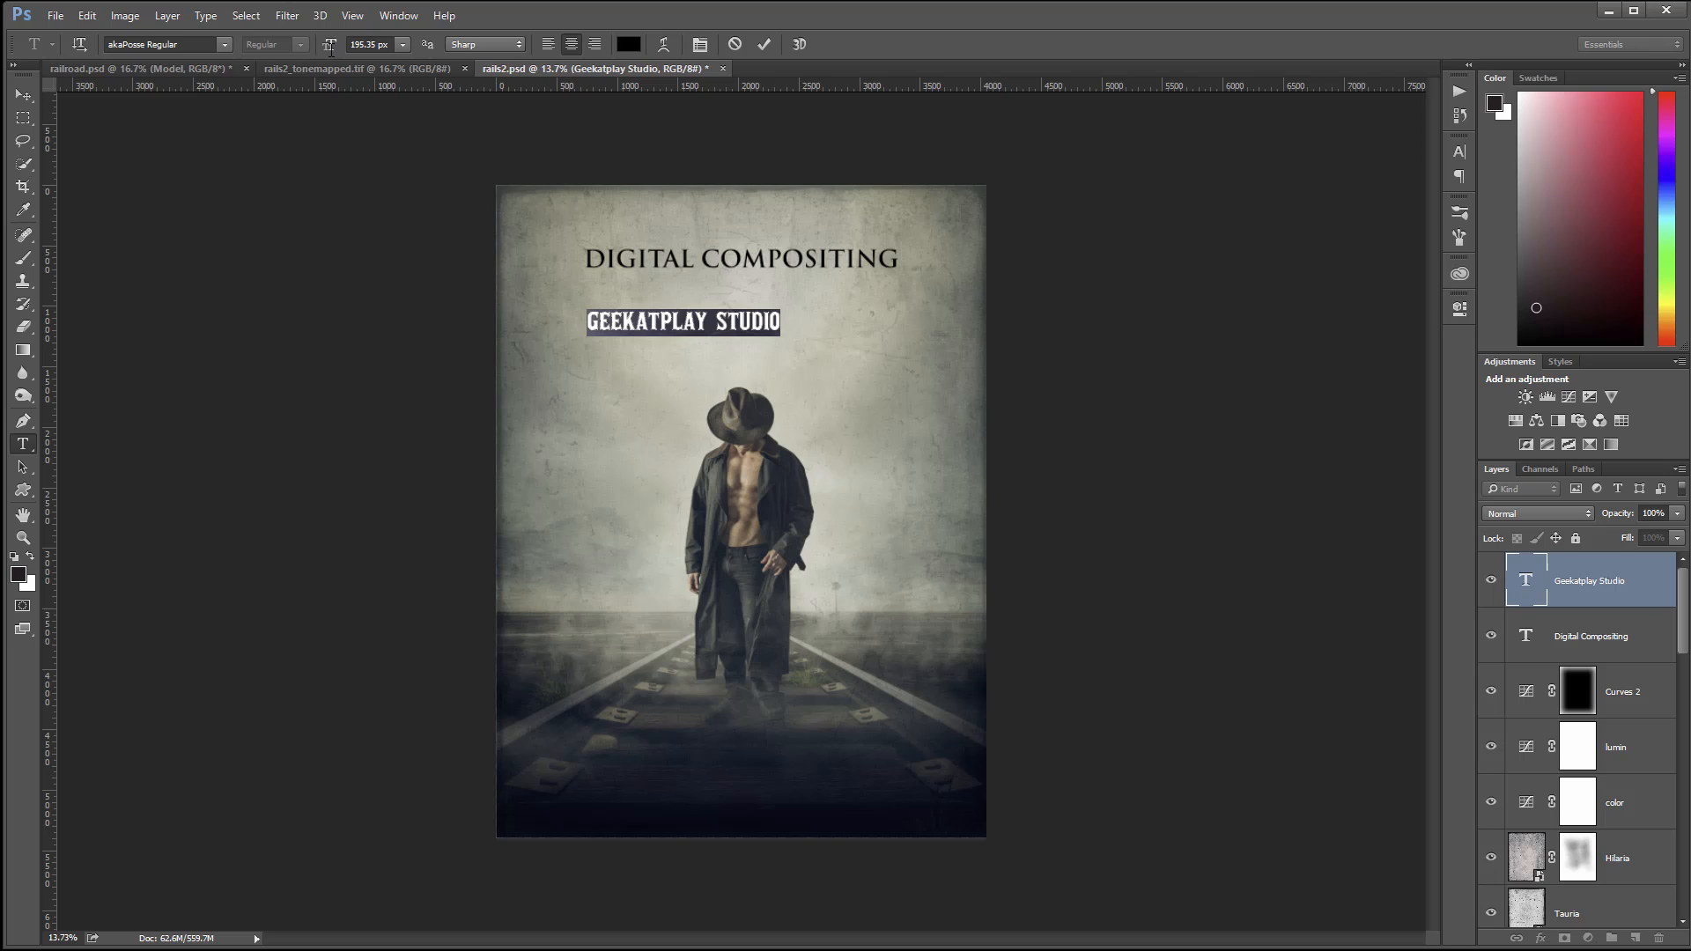
Enlarge GEEKATPLAY STUDIO to about three-quarters of the image width and centre it horizontally below DIGITAL COMPOSITING
left_click_drag(335, 54, 483, 69)
key("ctrl+Return")
key("v")
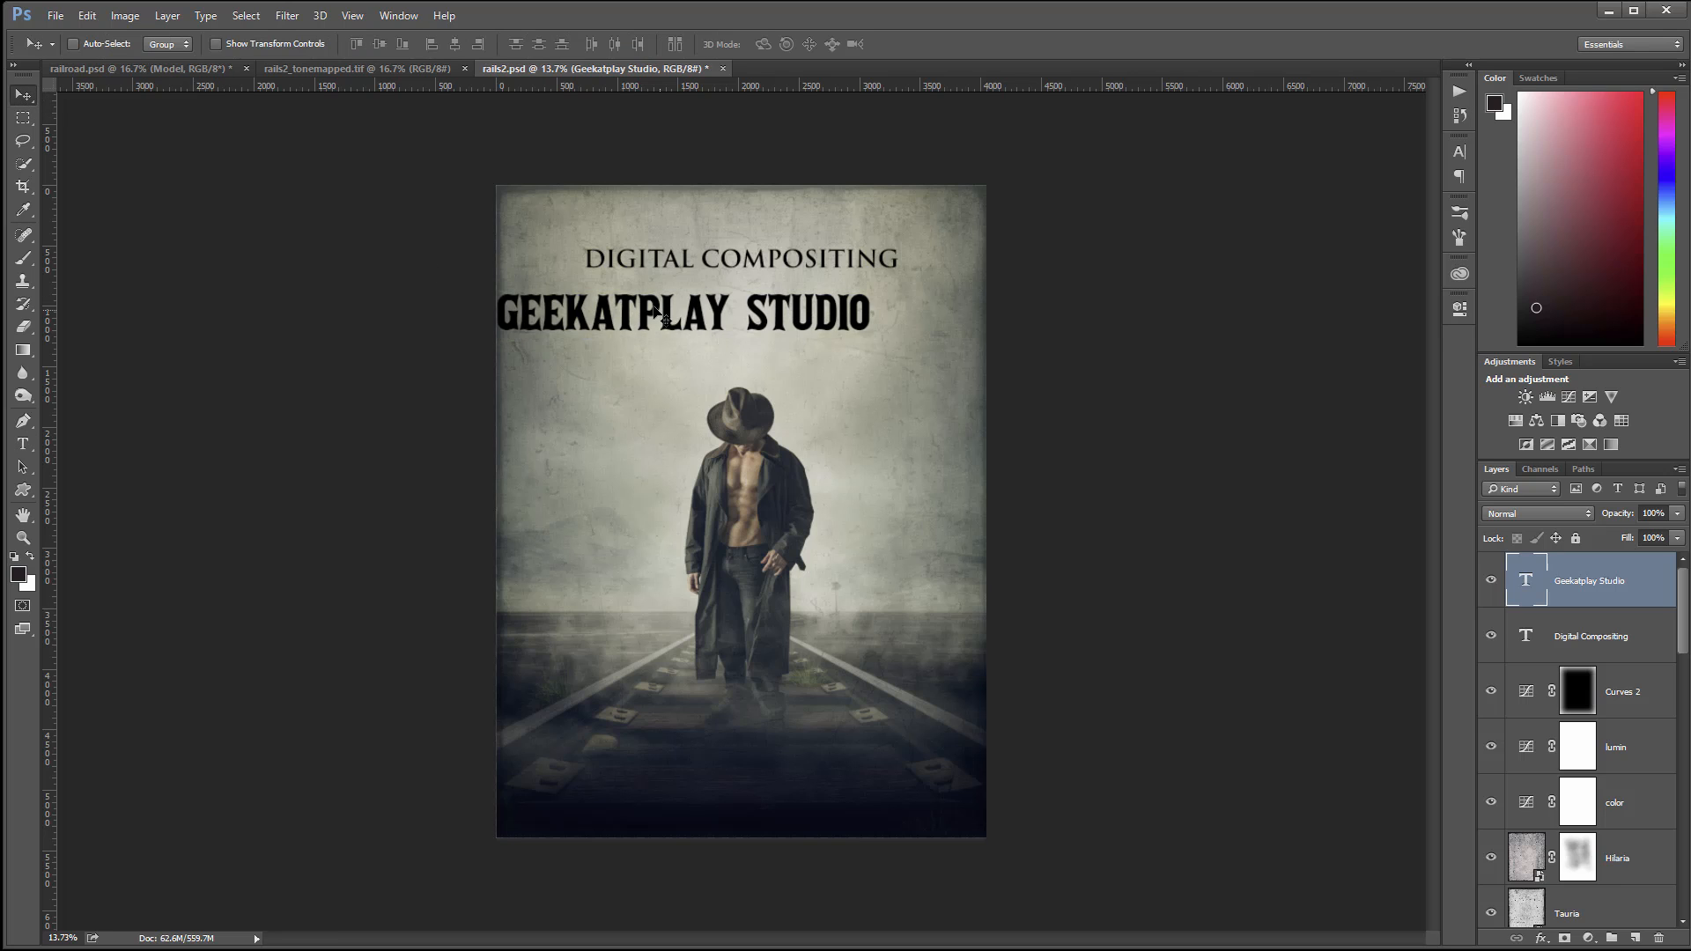
left_click_drag(668, 313, 722, 317)
Shrink DIGITAL COMPOSITING to about 40% of the image width and arrange both lines as a compact, roughly centred title in the upper sky
double_click(1544, 636)
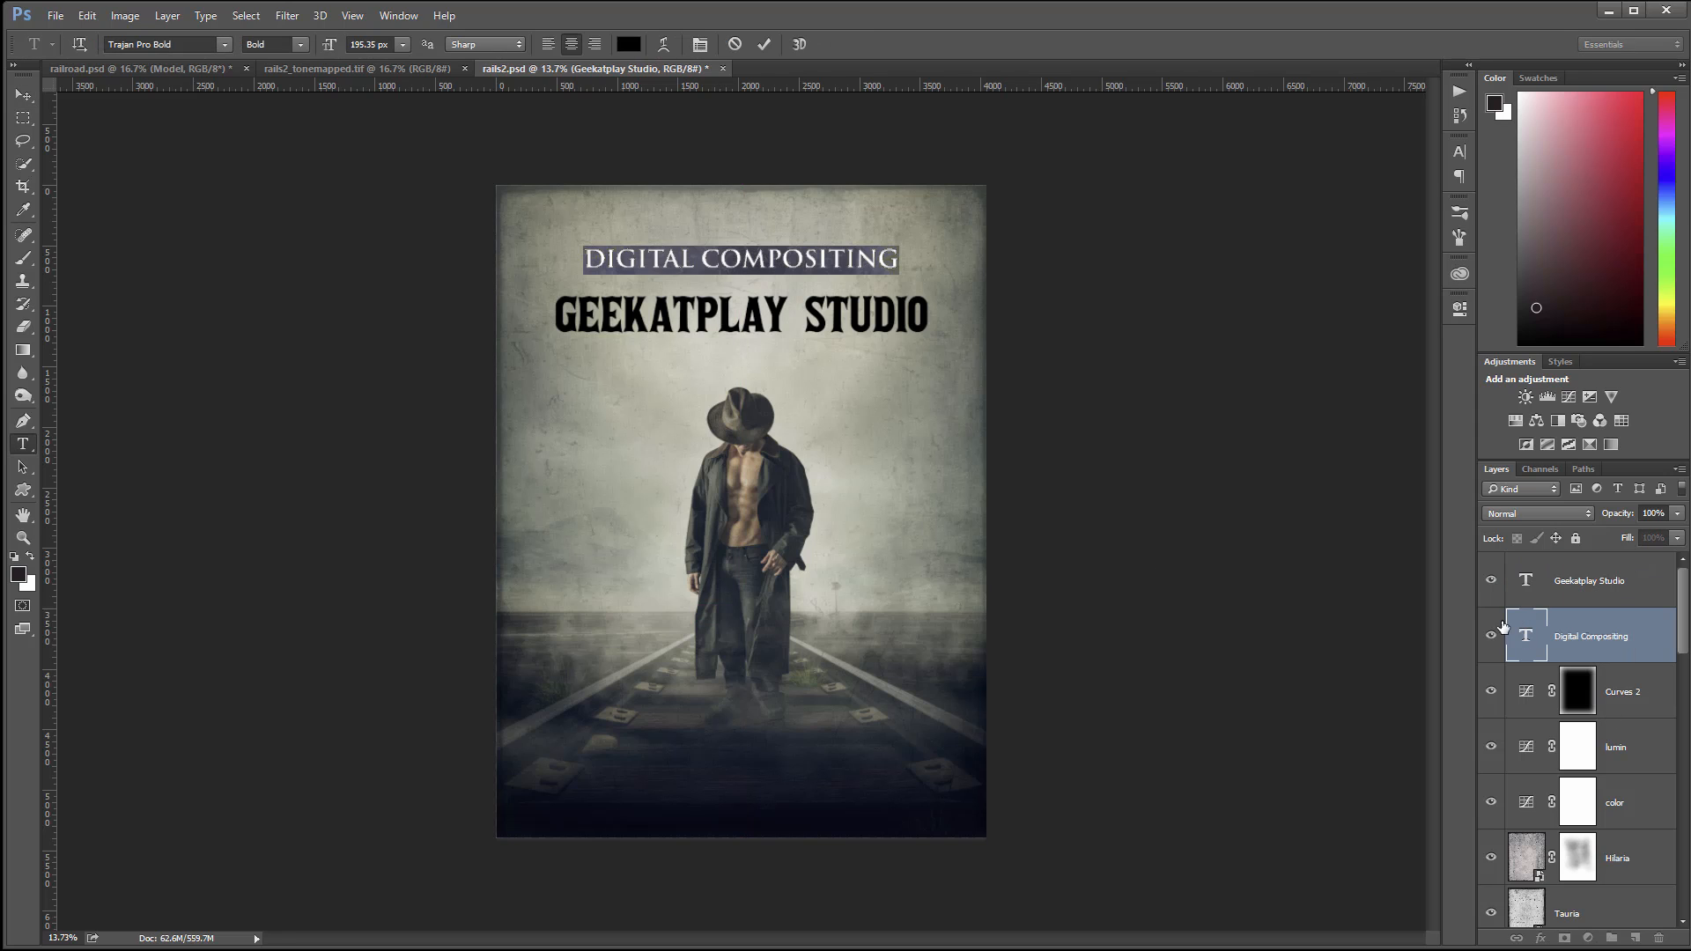
left_click_drag(329, 46, 296, 48)
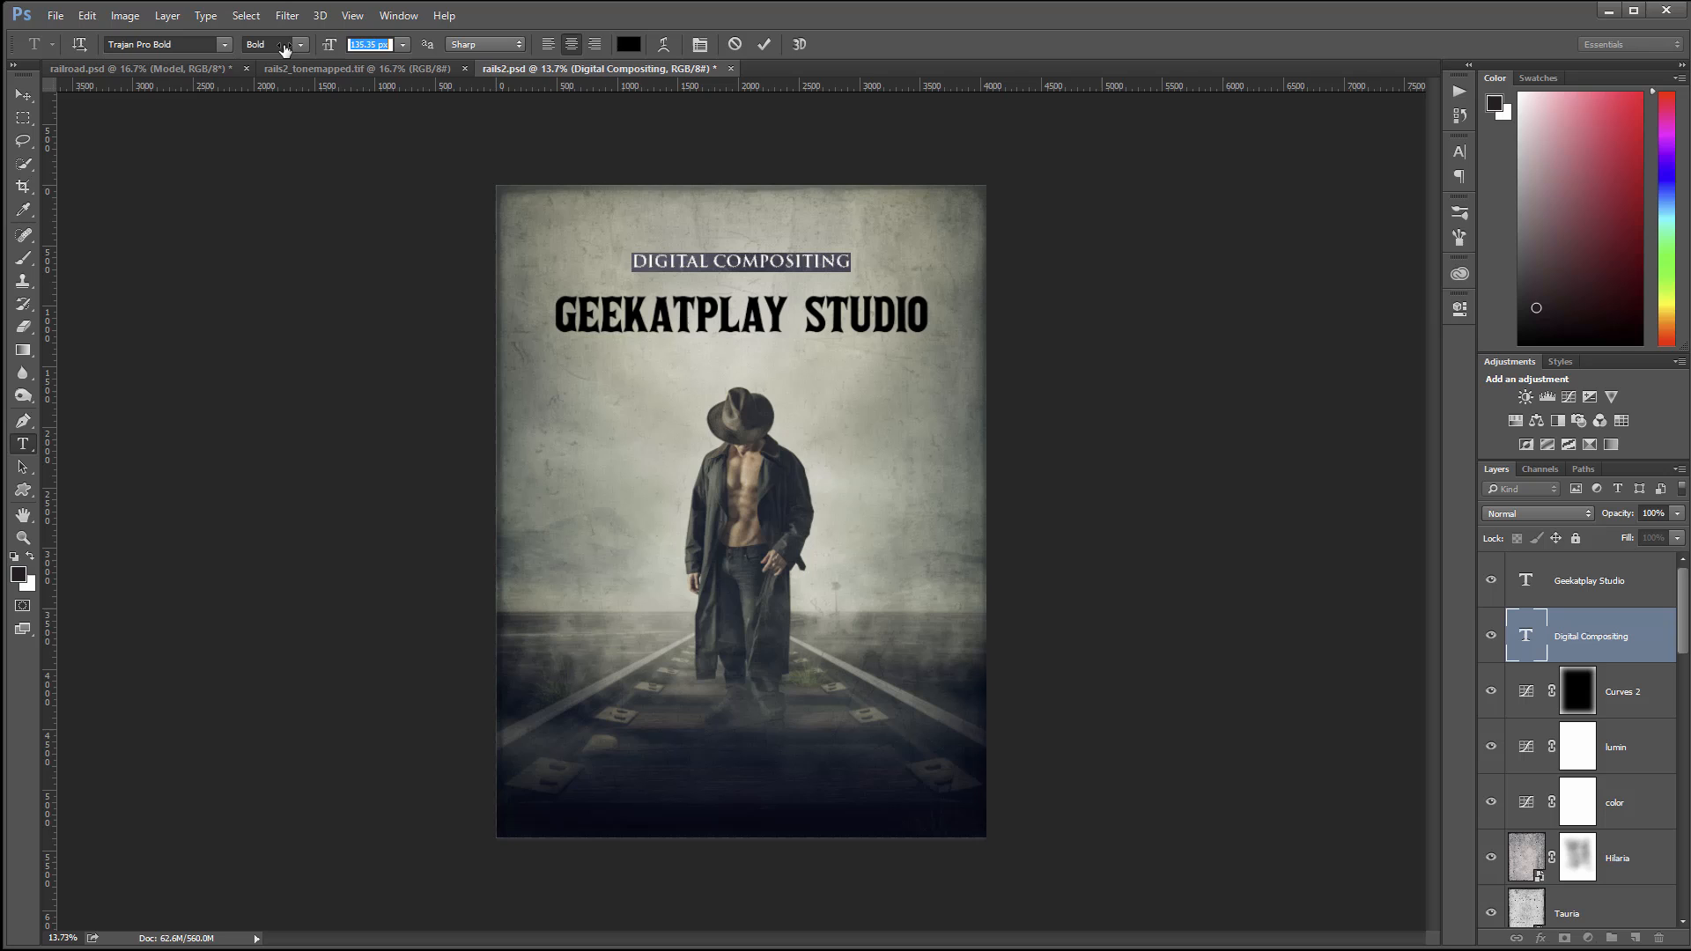
left_click(23, 94)
left_click_drag(773, 263, 813, 296)
left_click(1590, 581, "shift")
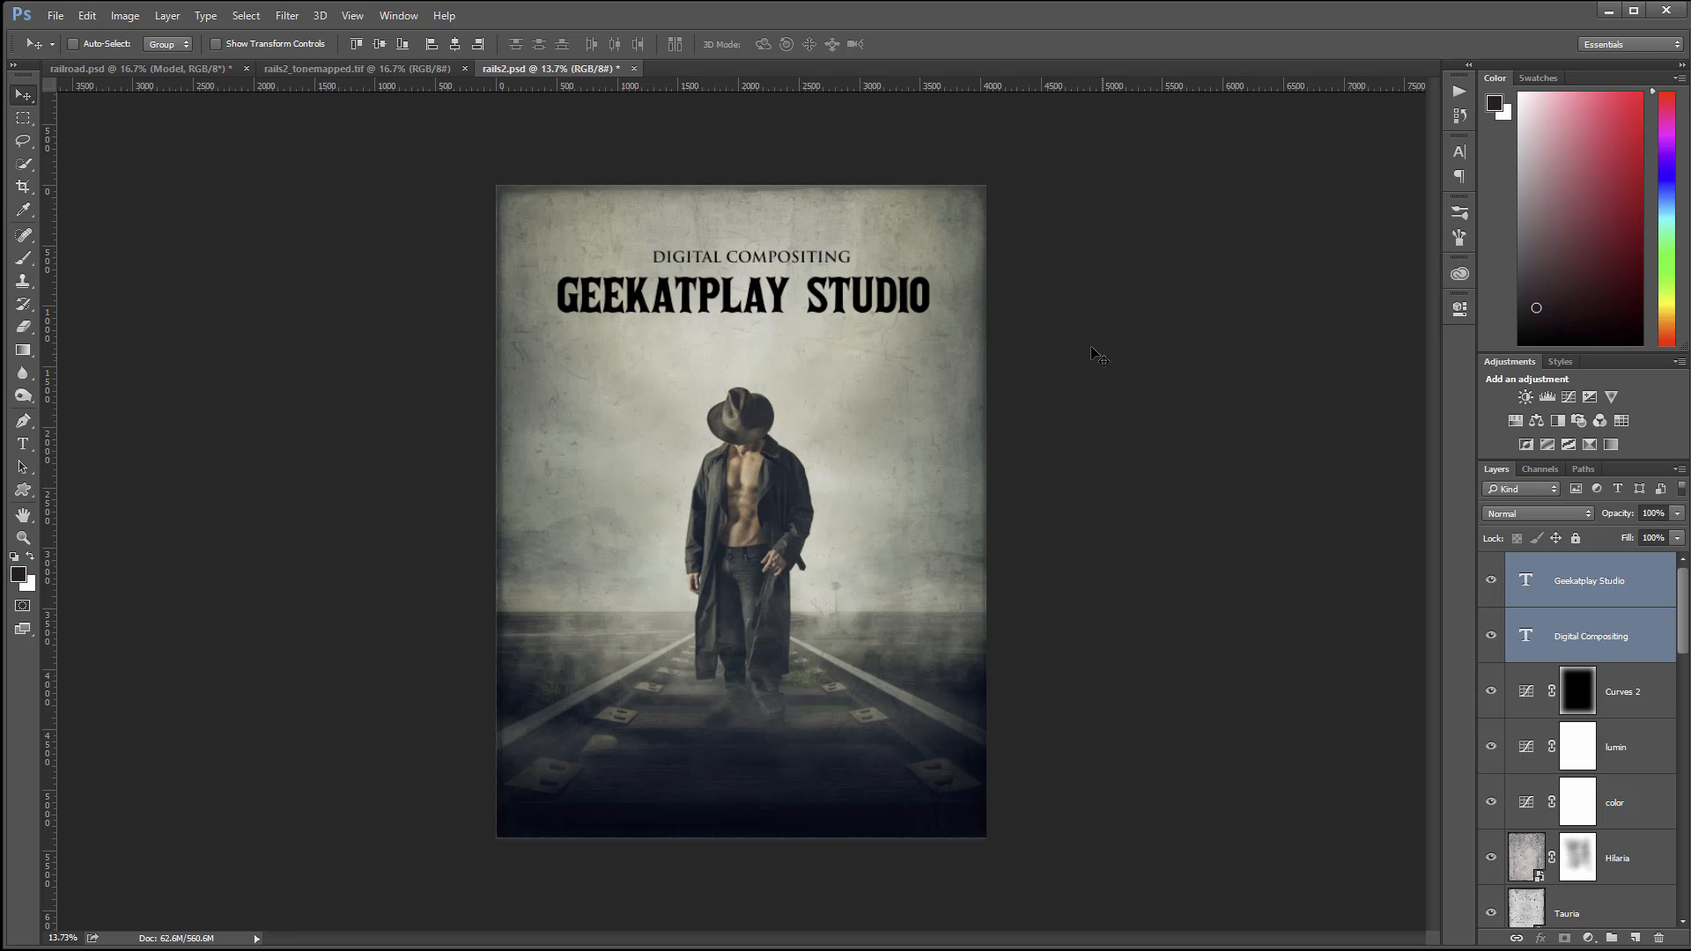
Apply the red preset layer style with a light outline, from the end of the style presets, to the GEEKATPLAY STUDIO text
left_click(1614, 585)
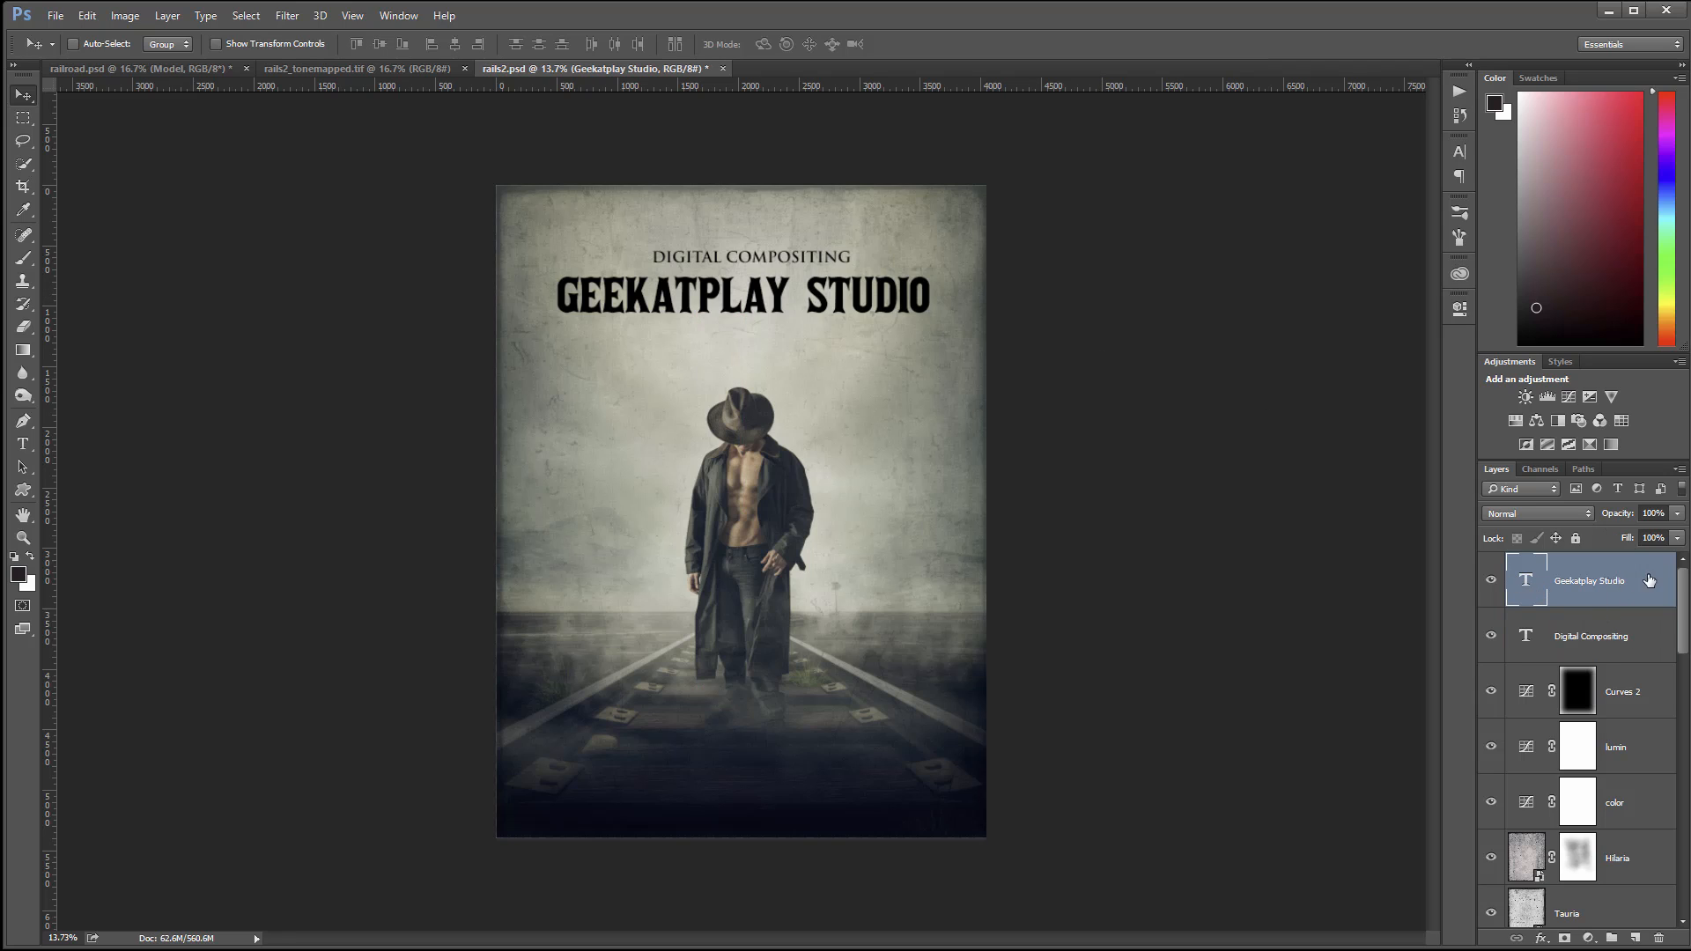
key("space")
double_click(1651, 583)
left_click_drag(1302, 132, 1300, 191)
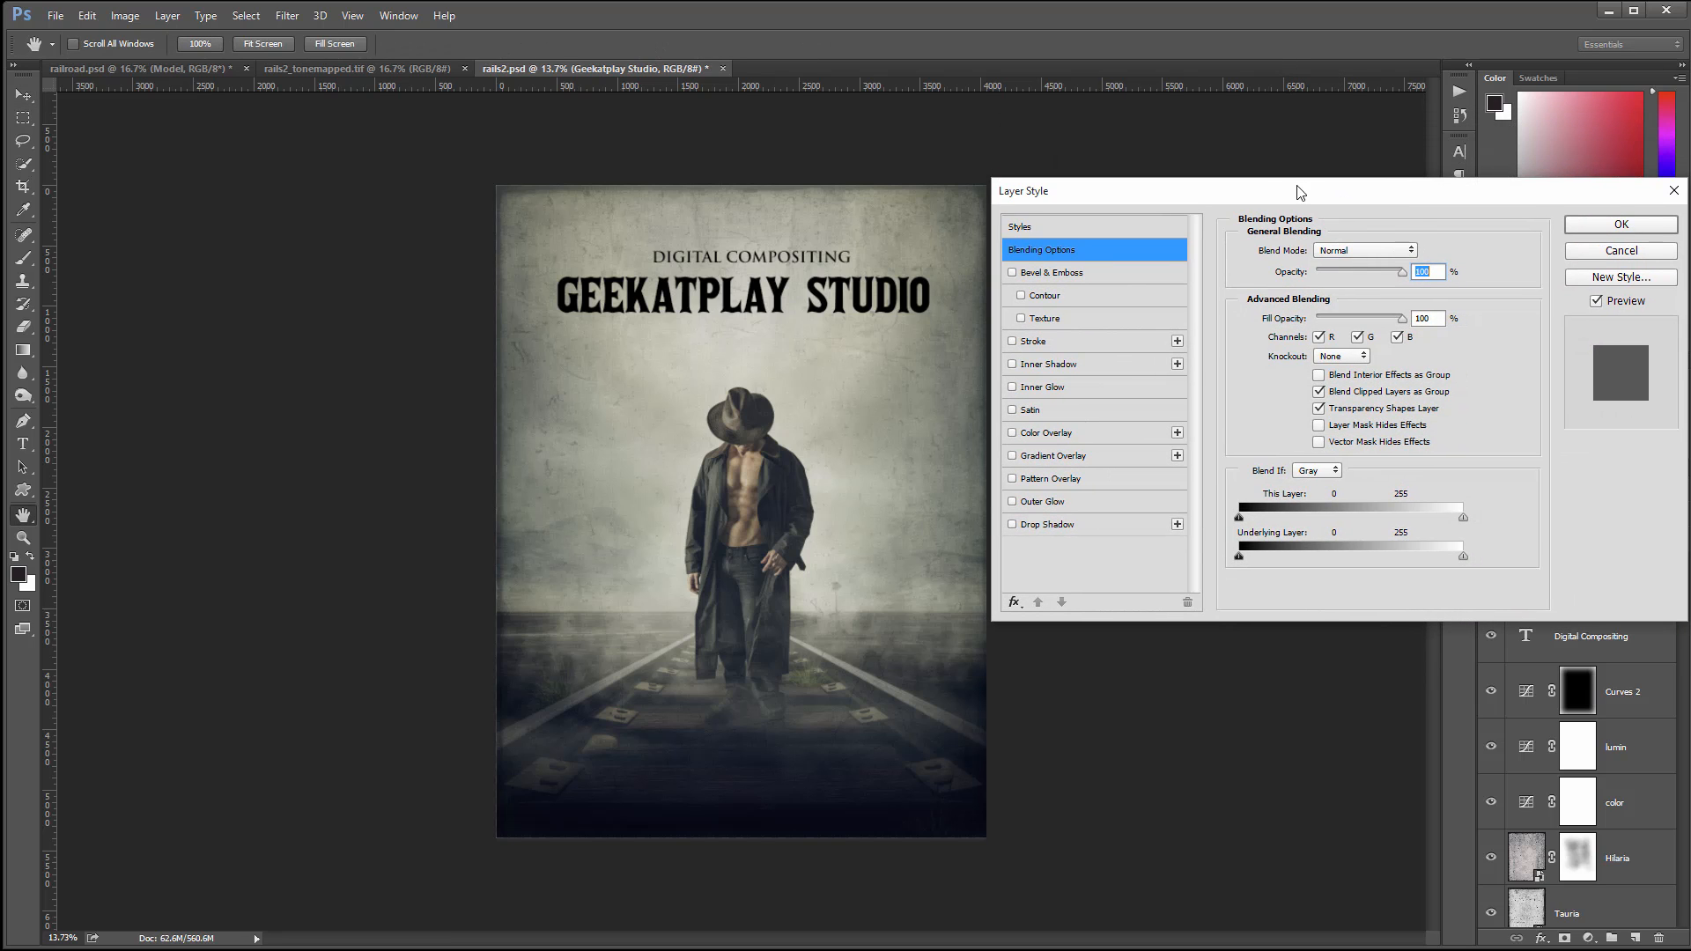
left_click(1126, 231)
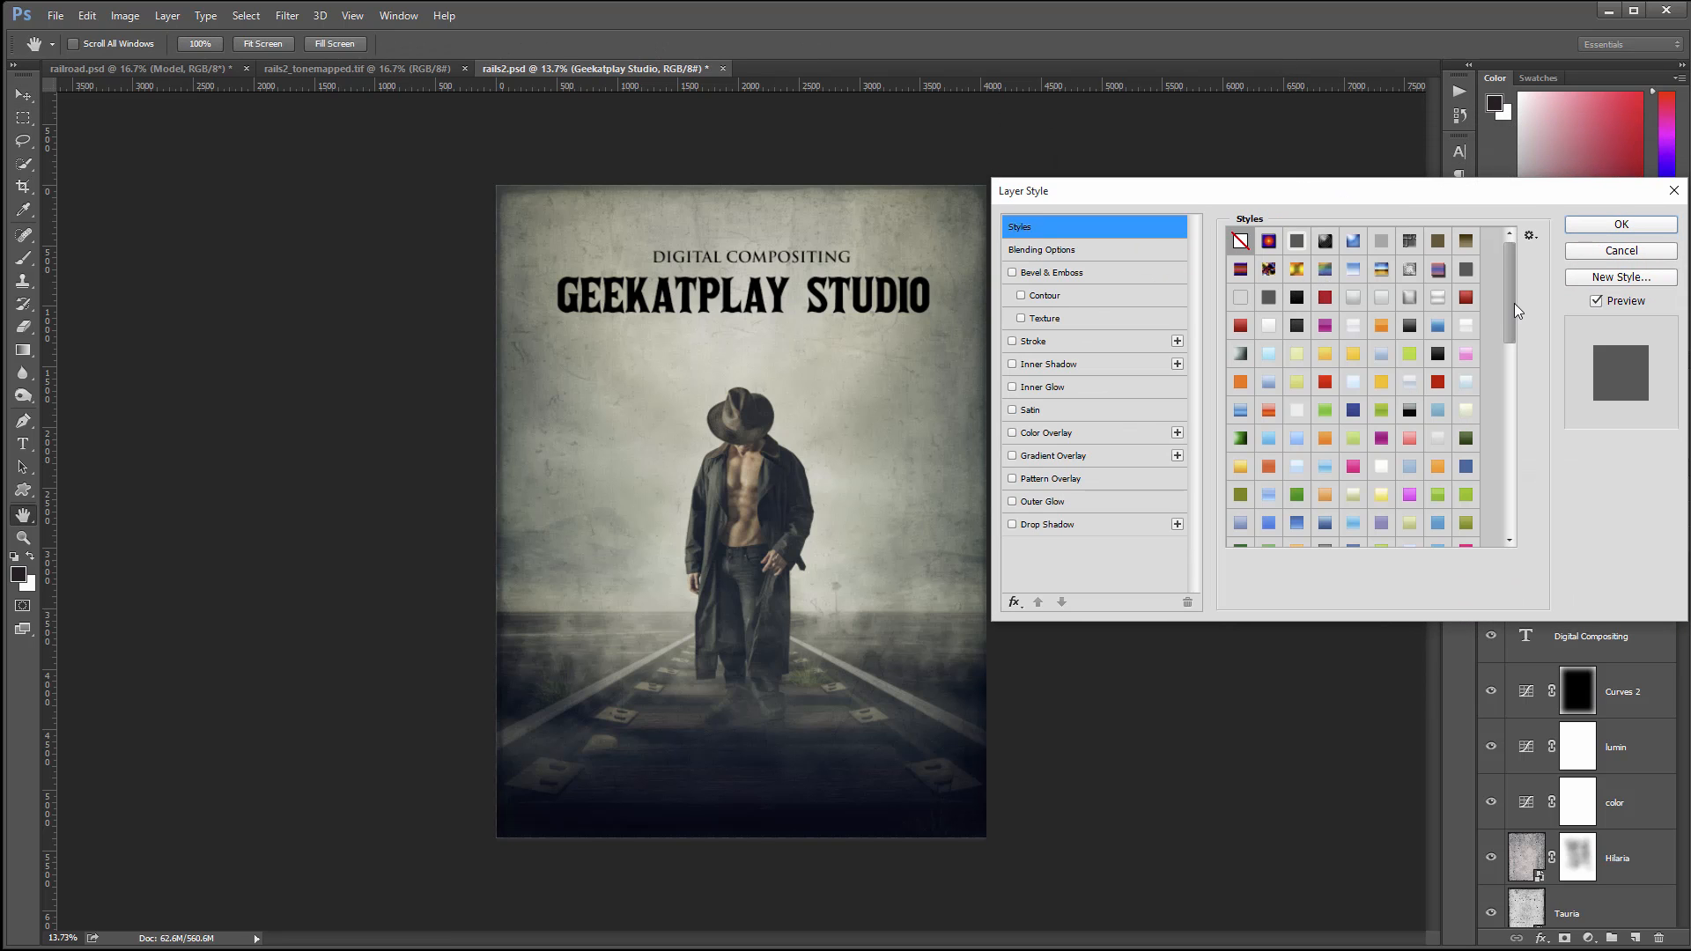
scroll(1508, 372, "down", 2)
left_click_drag(1507, 372, 1526, 536)
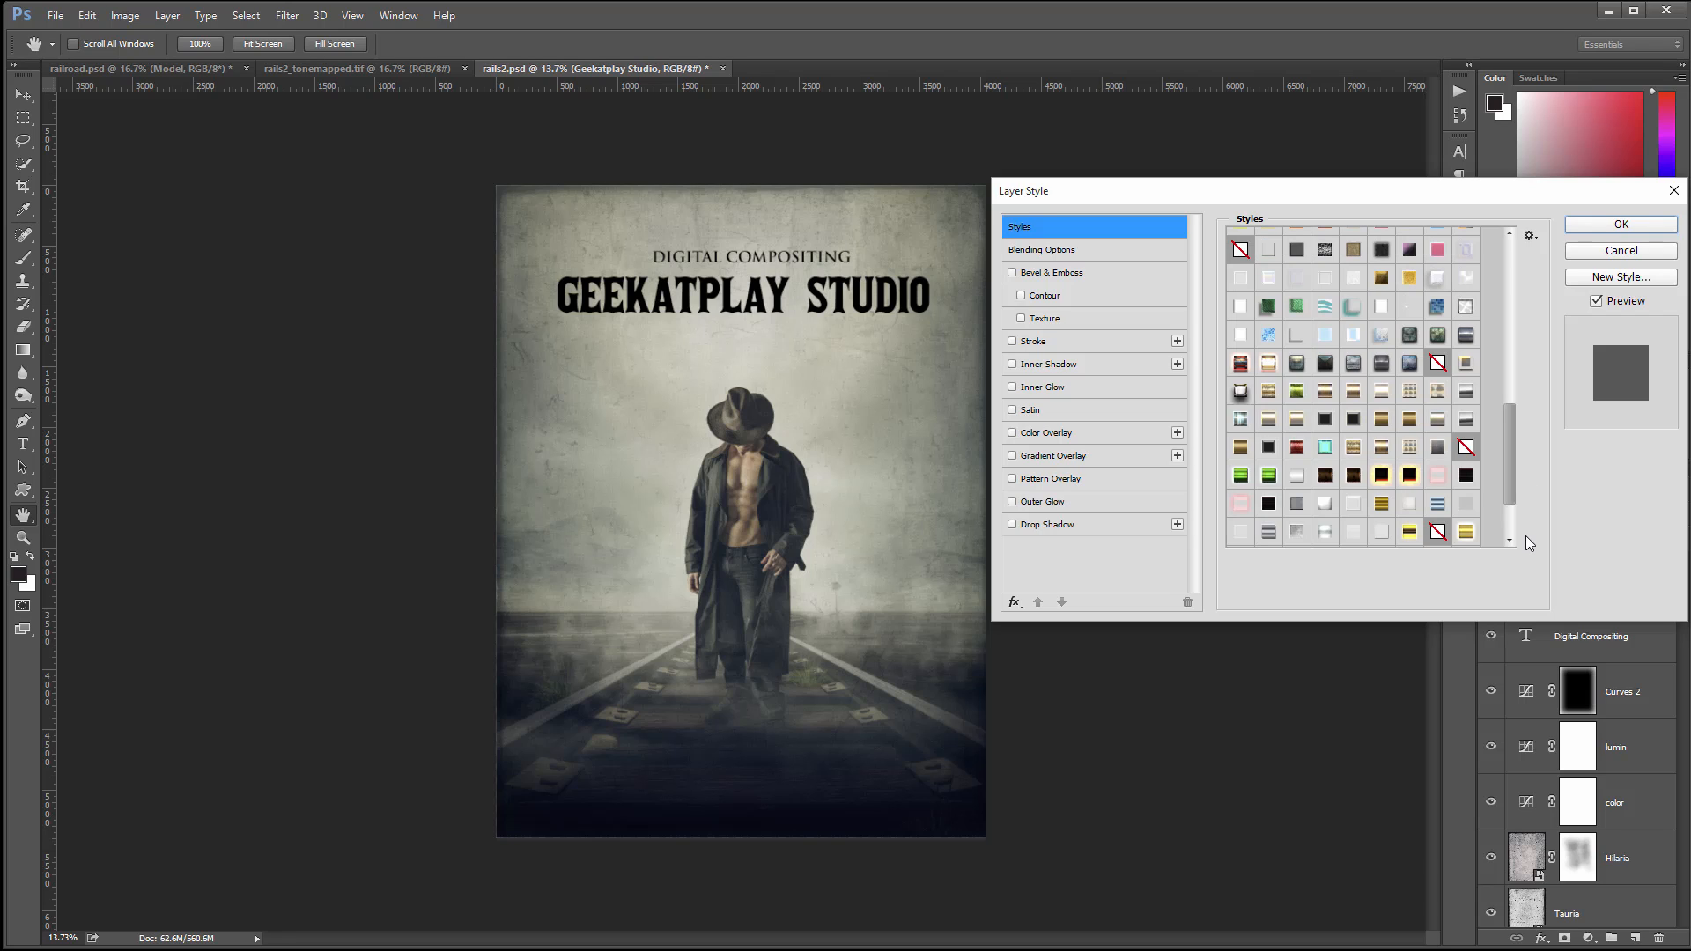
scroll(1522, 510, "down", 2)
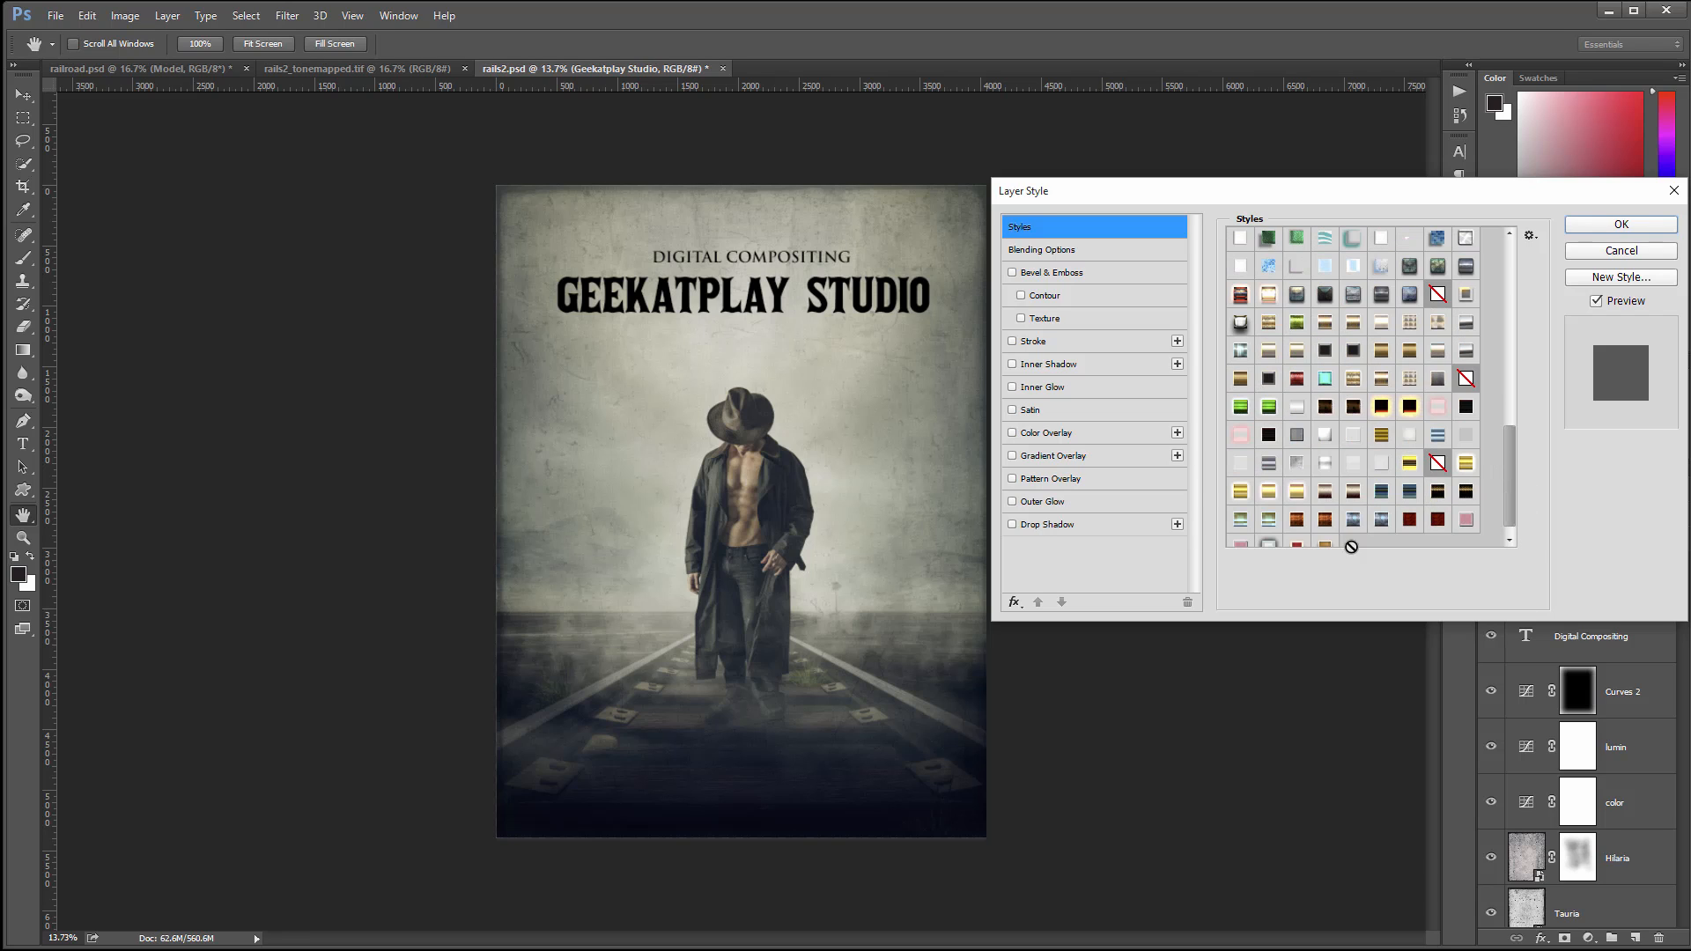
scroll(1504, 490, "down", 1)
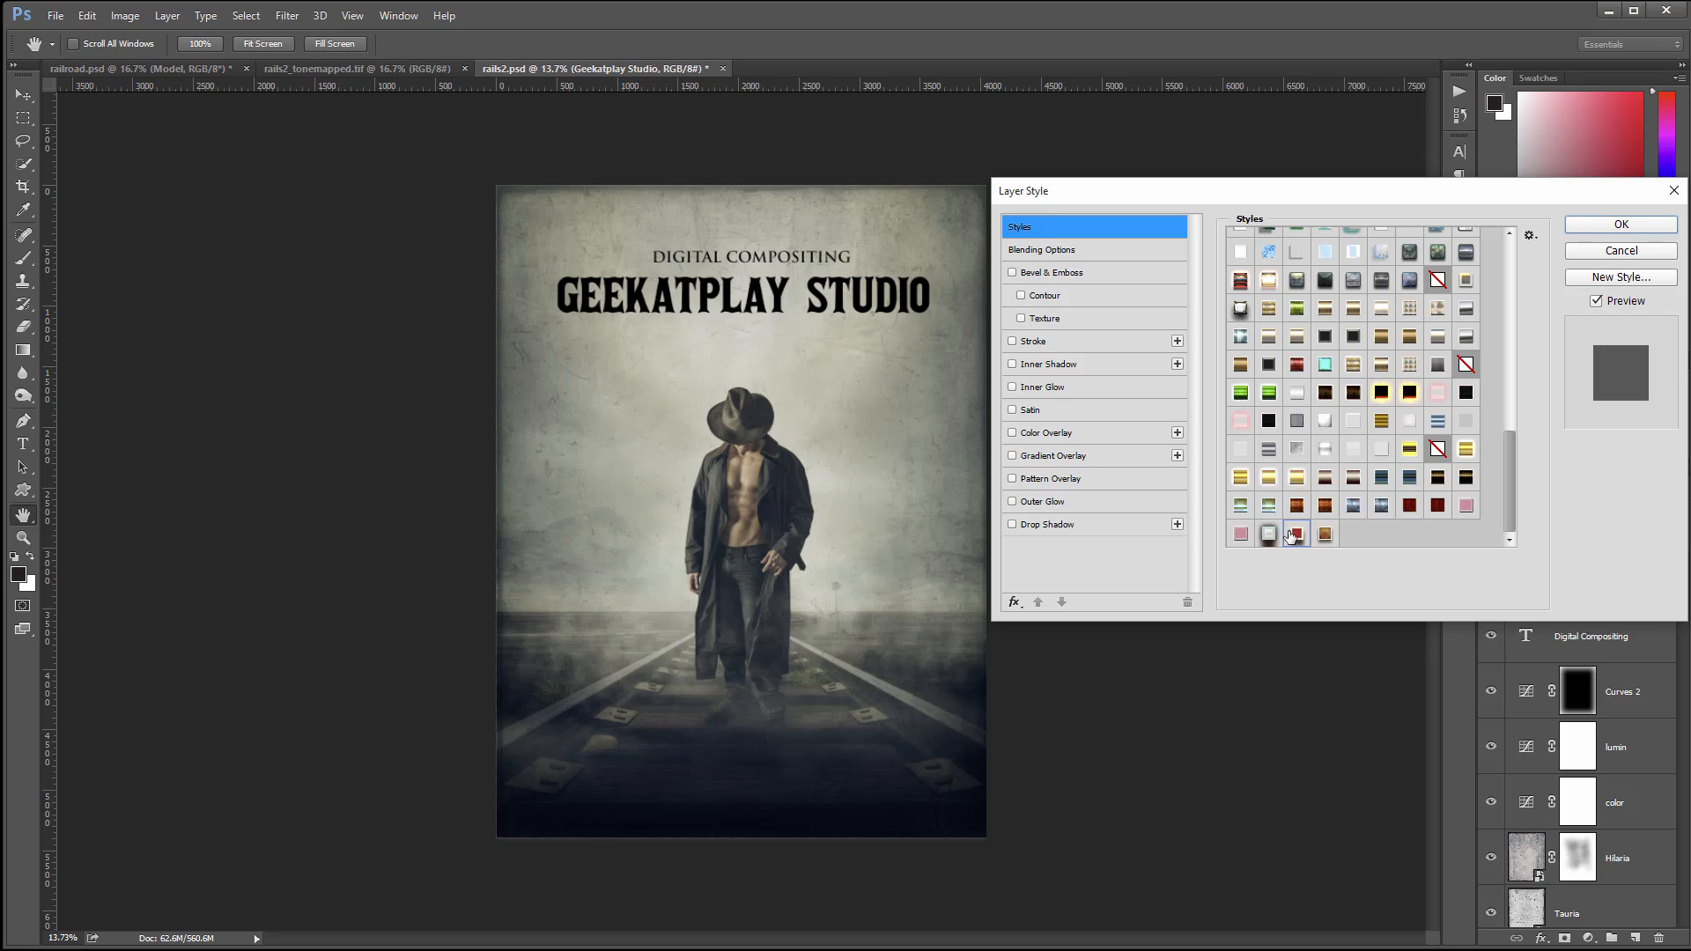
left_click(1294, 533)
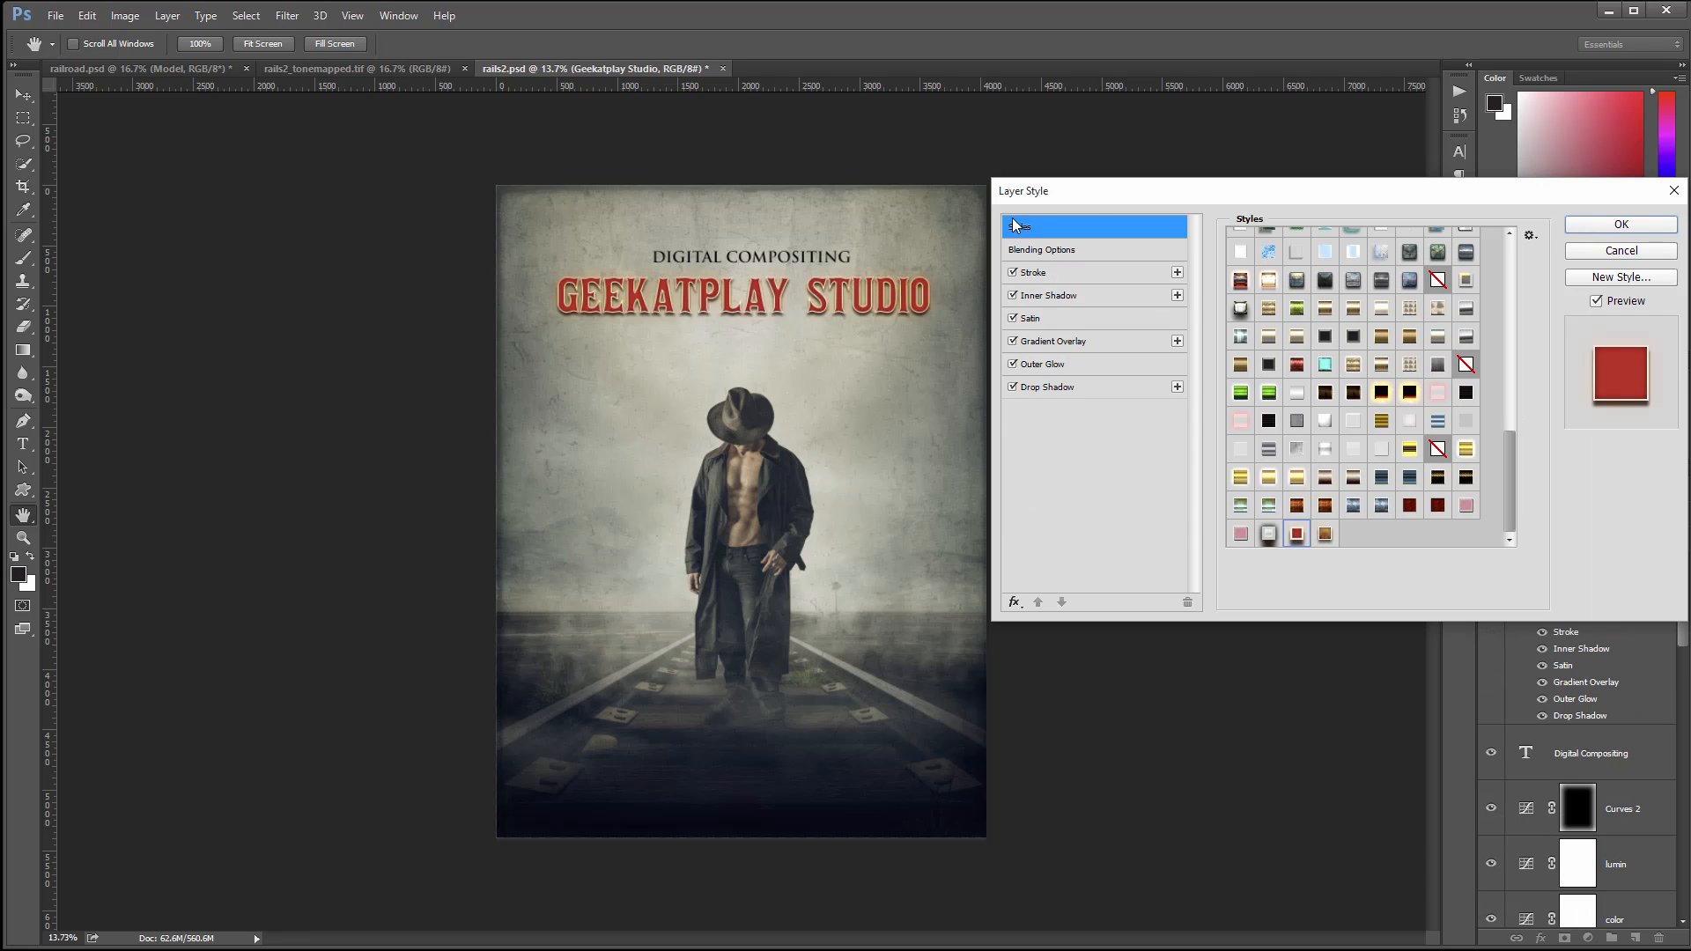
Check the title's Stroke settings, and set its Drop Shadow distance to 25 px and size to about 40 px
left_click(1107, 272)
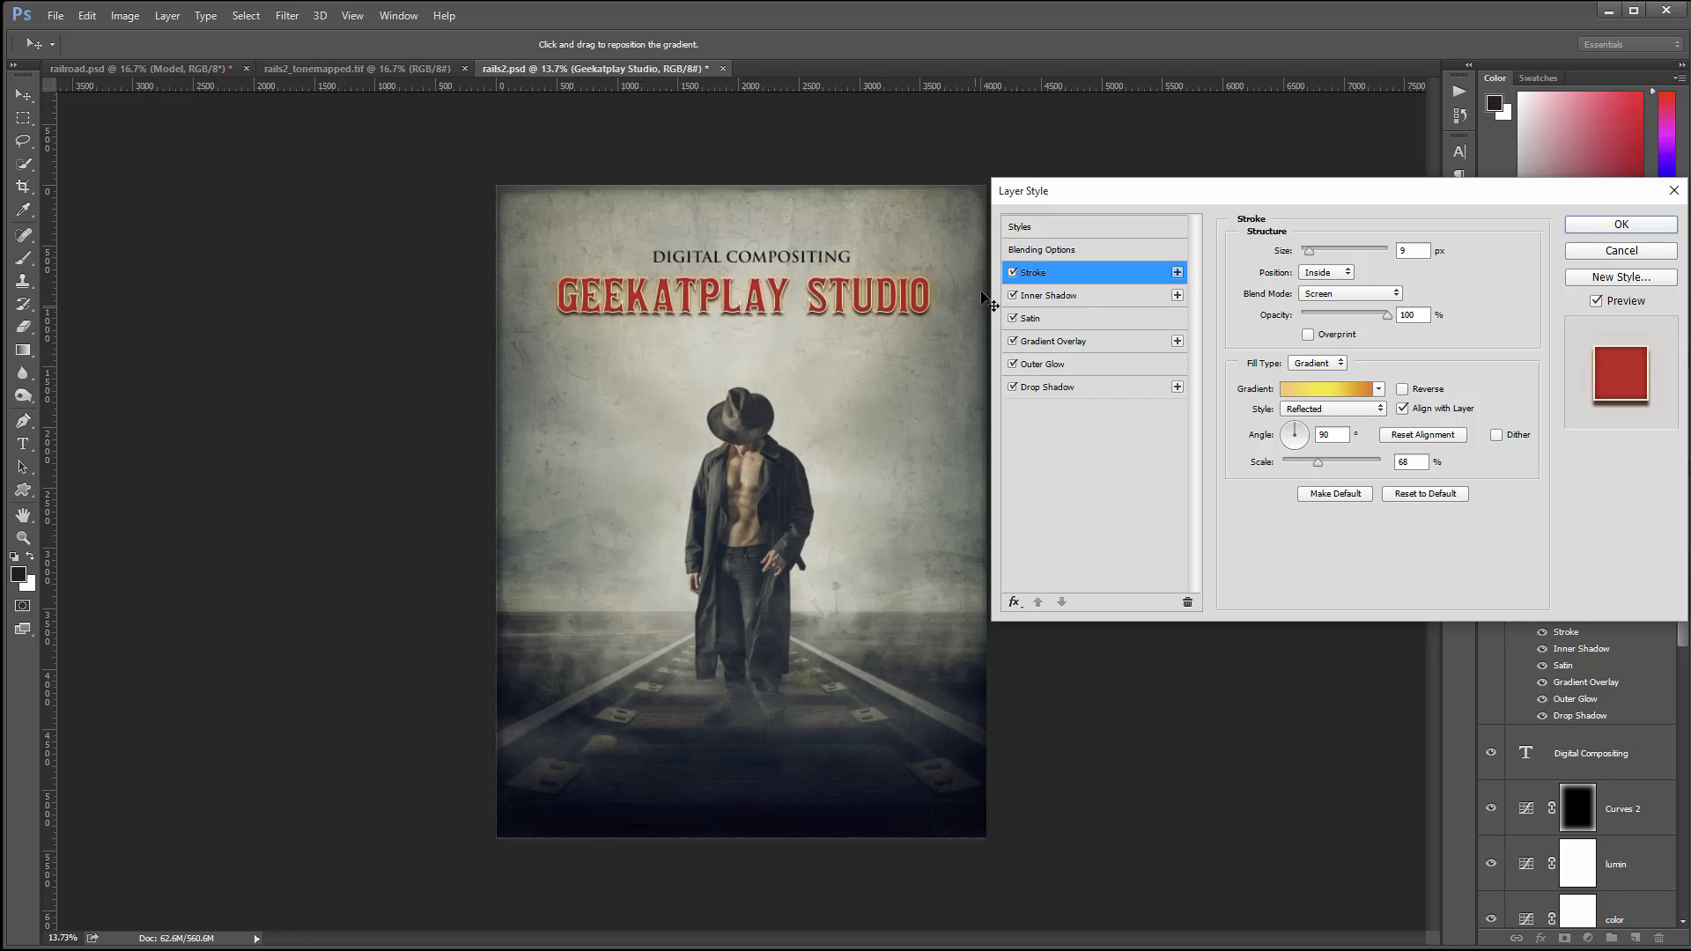
left_click(1113, 384)
left_click_drag(1325, 327, 1319, 328)
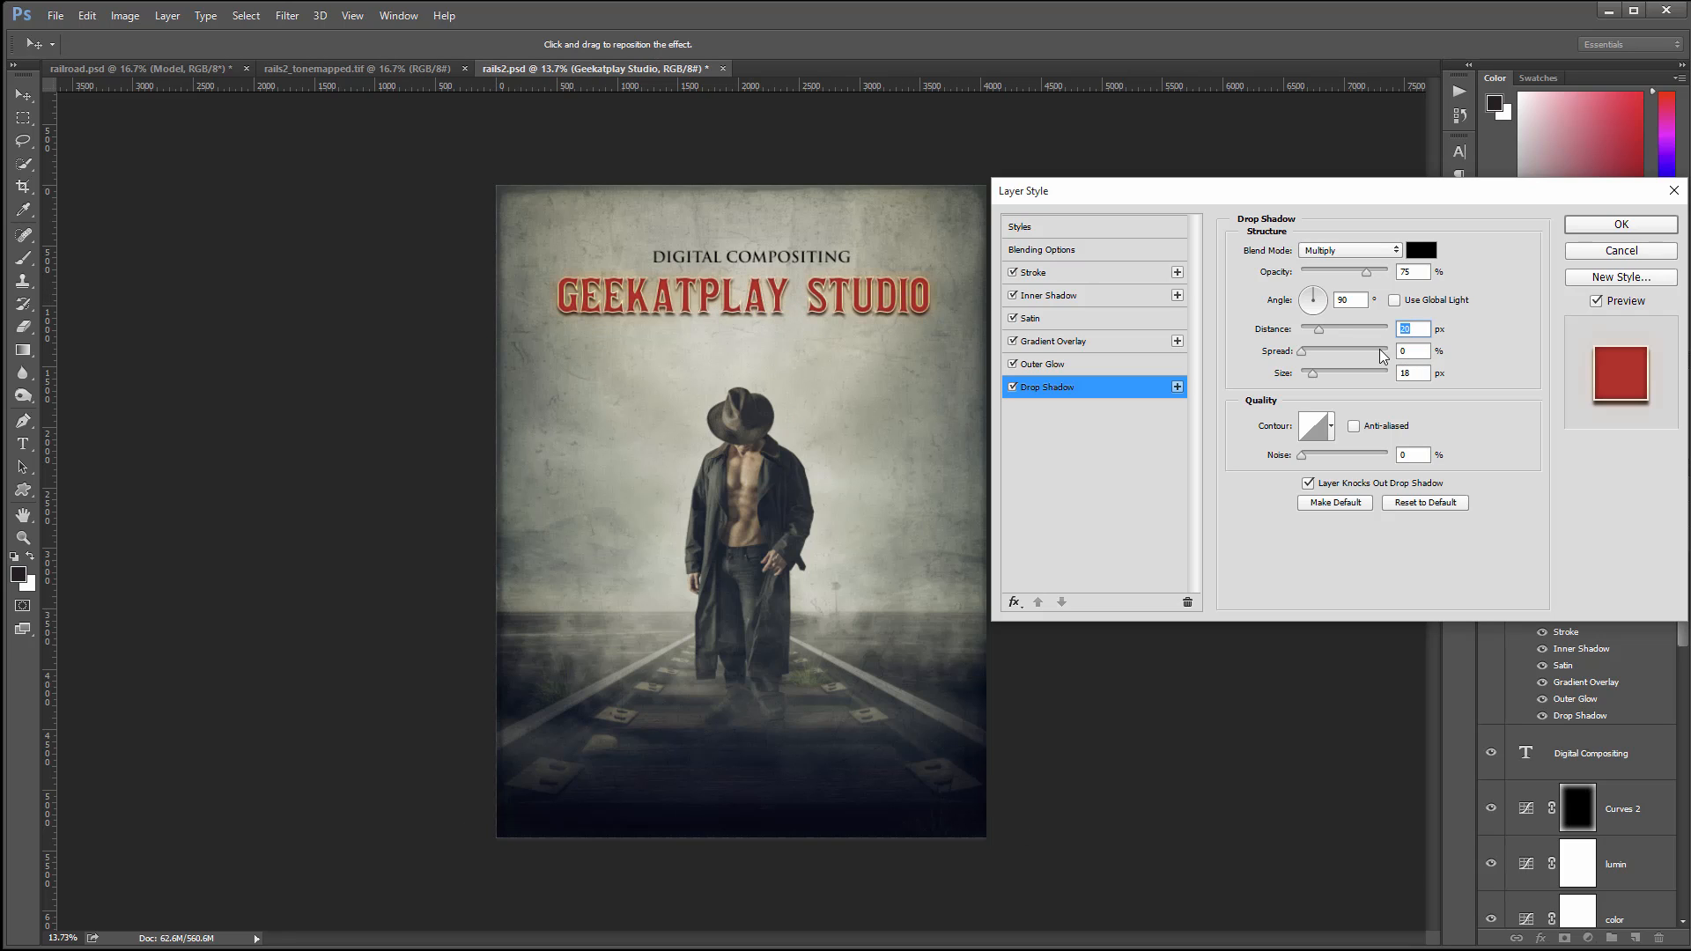
left_click_drag(1321, 329, 1324, 330)
left_click_drag(1314, 370, 1320, 371)
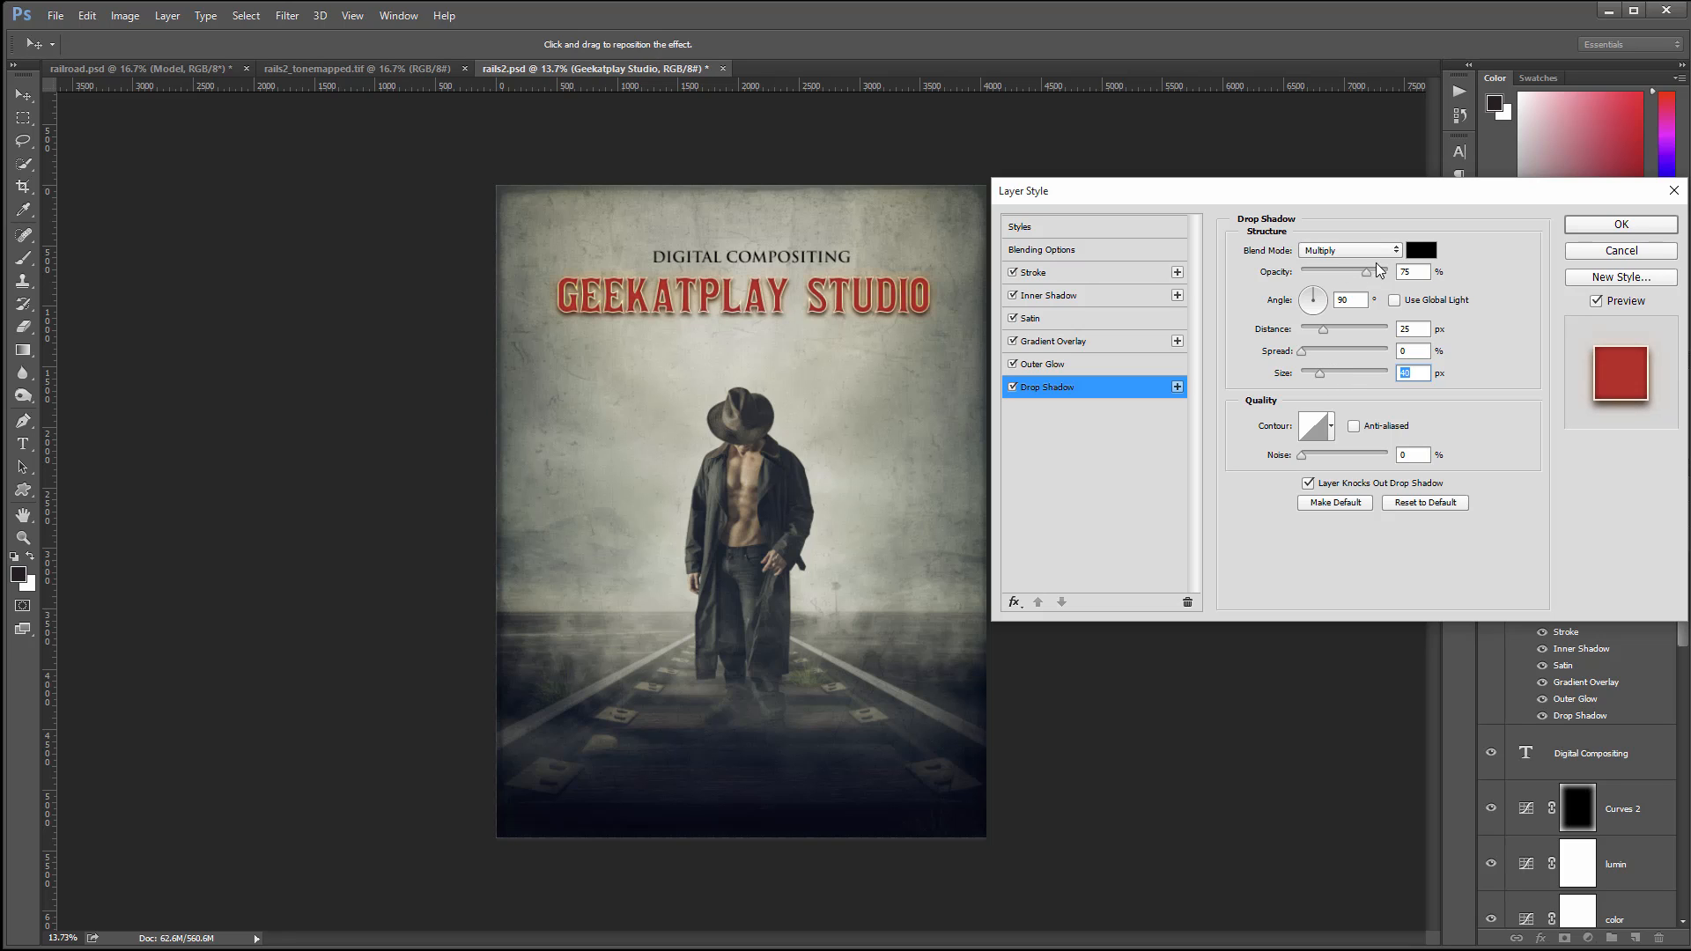
Strengthen the title's Outer Glow by raising its opacity to about 70% and increasing its size
left_click(1099, 365)
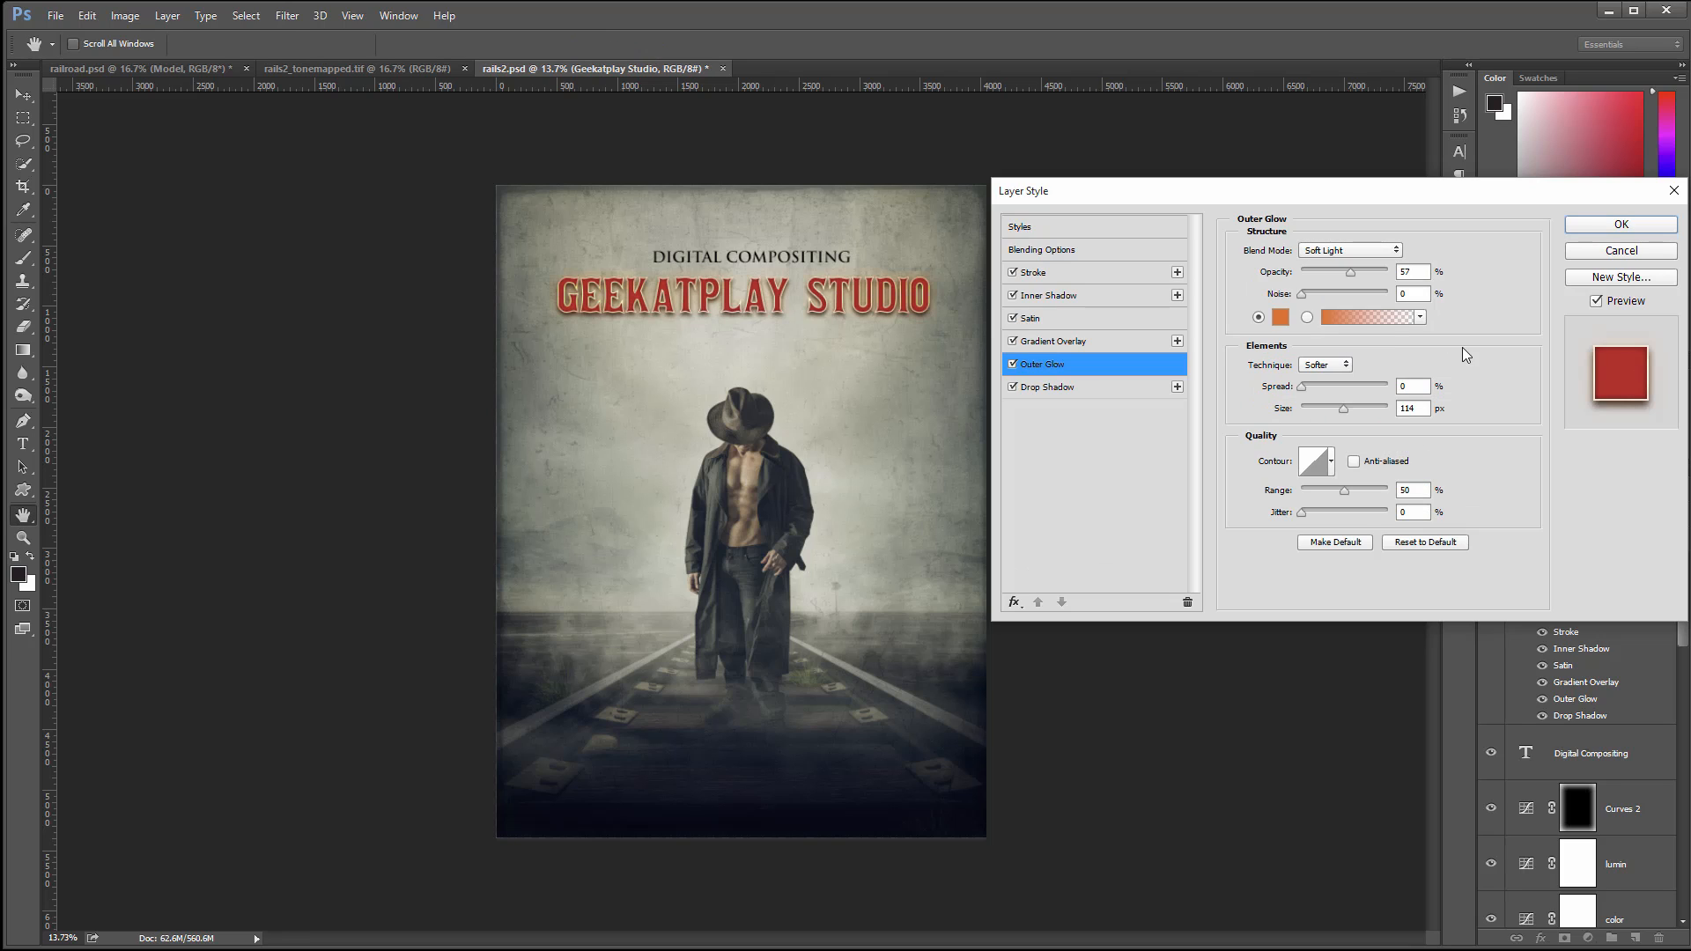
left_click_drag(1350, 275, 1364, 272)
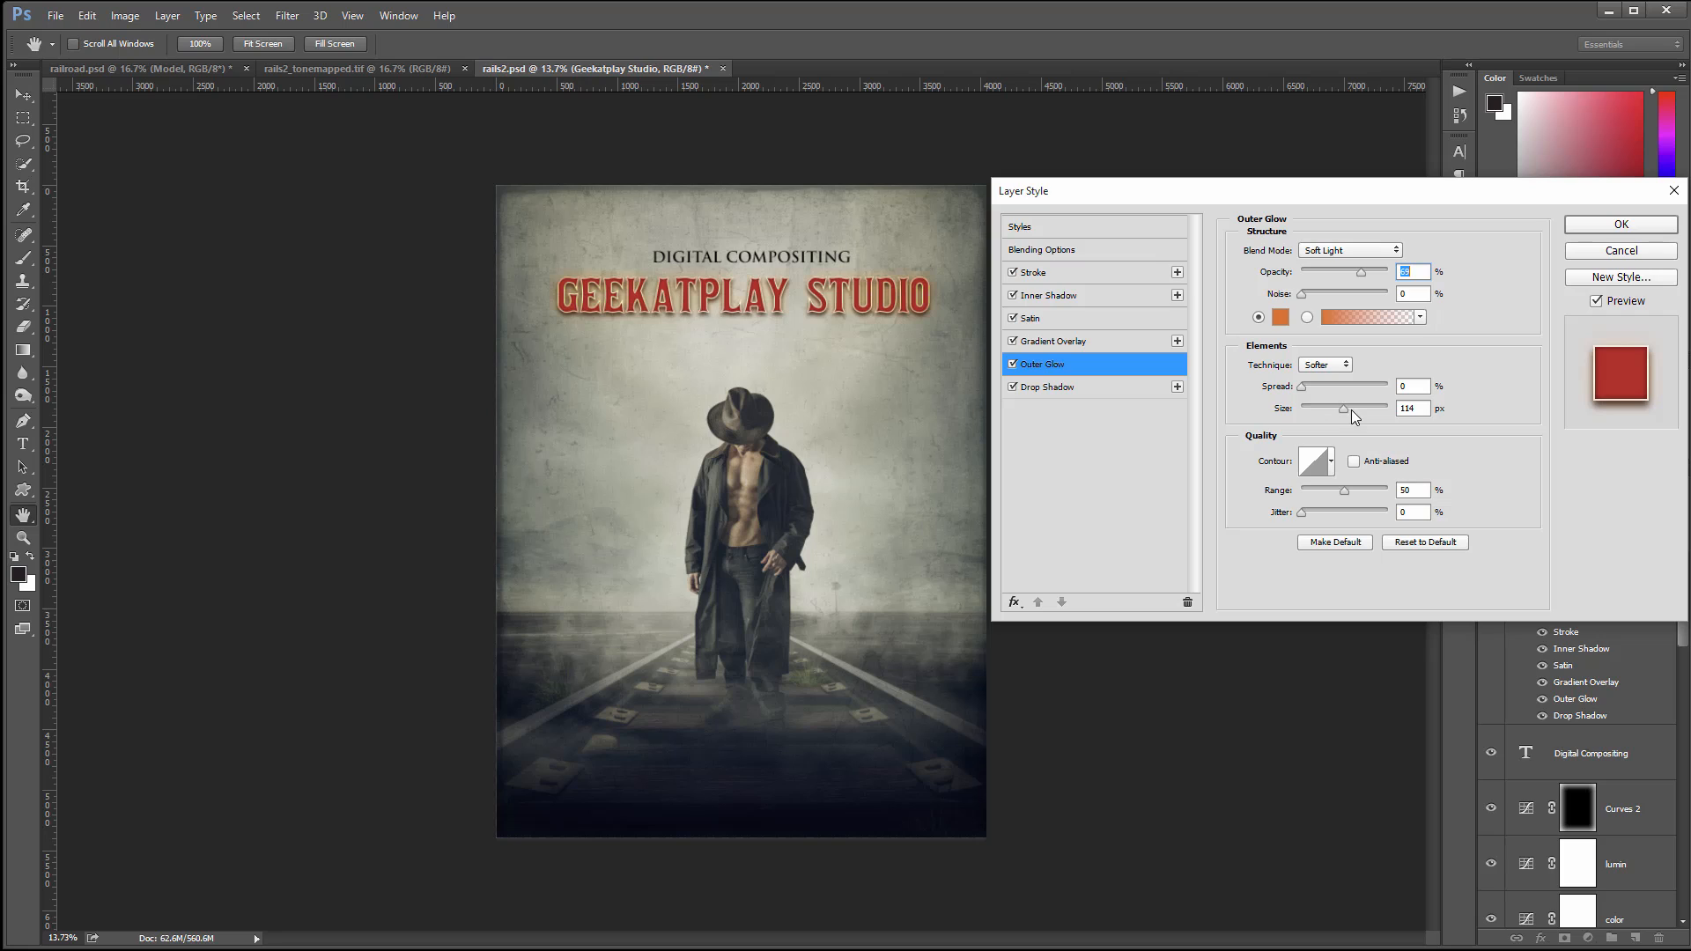
left_click_drag(1351, 409, 1371, 405)
Change the starting colour stop of the title's Gradient Overlay from red to a burnt orange
left_click(1111, 346)
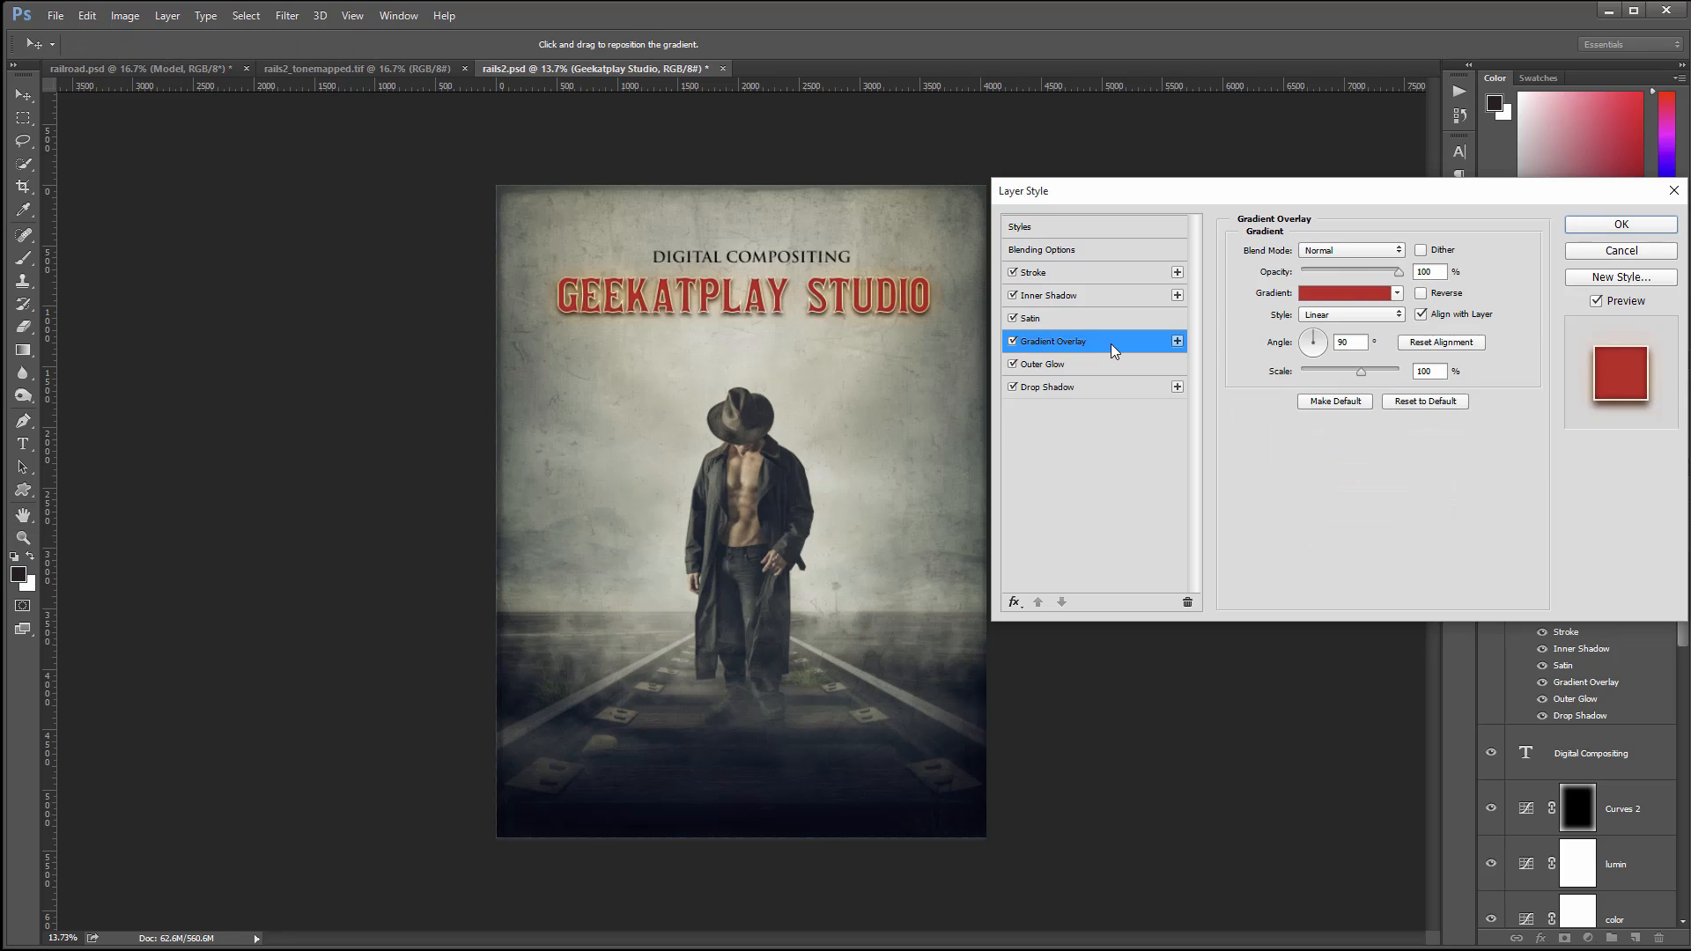
left_click(1320, 296)
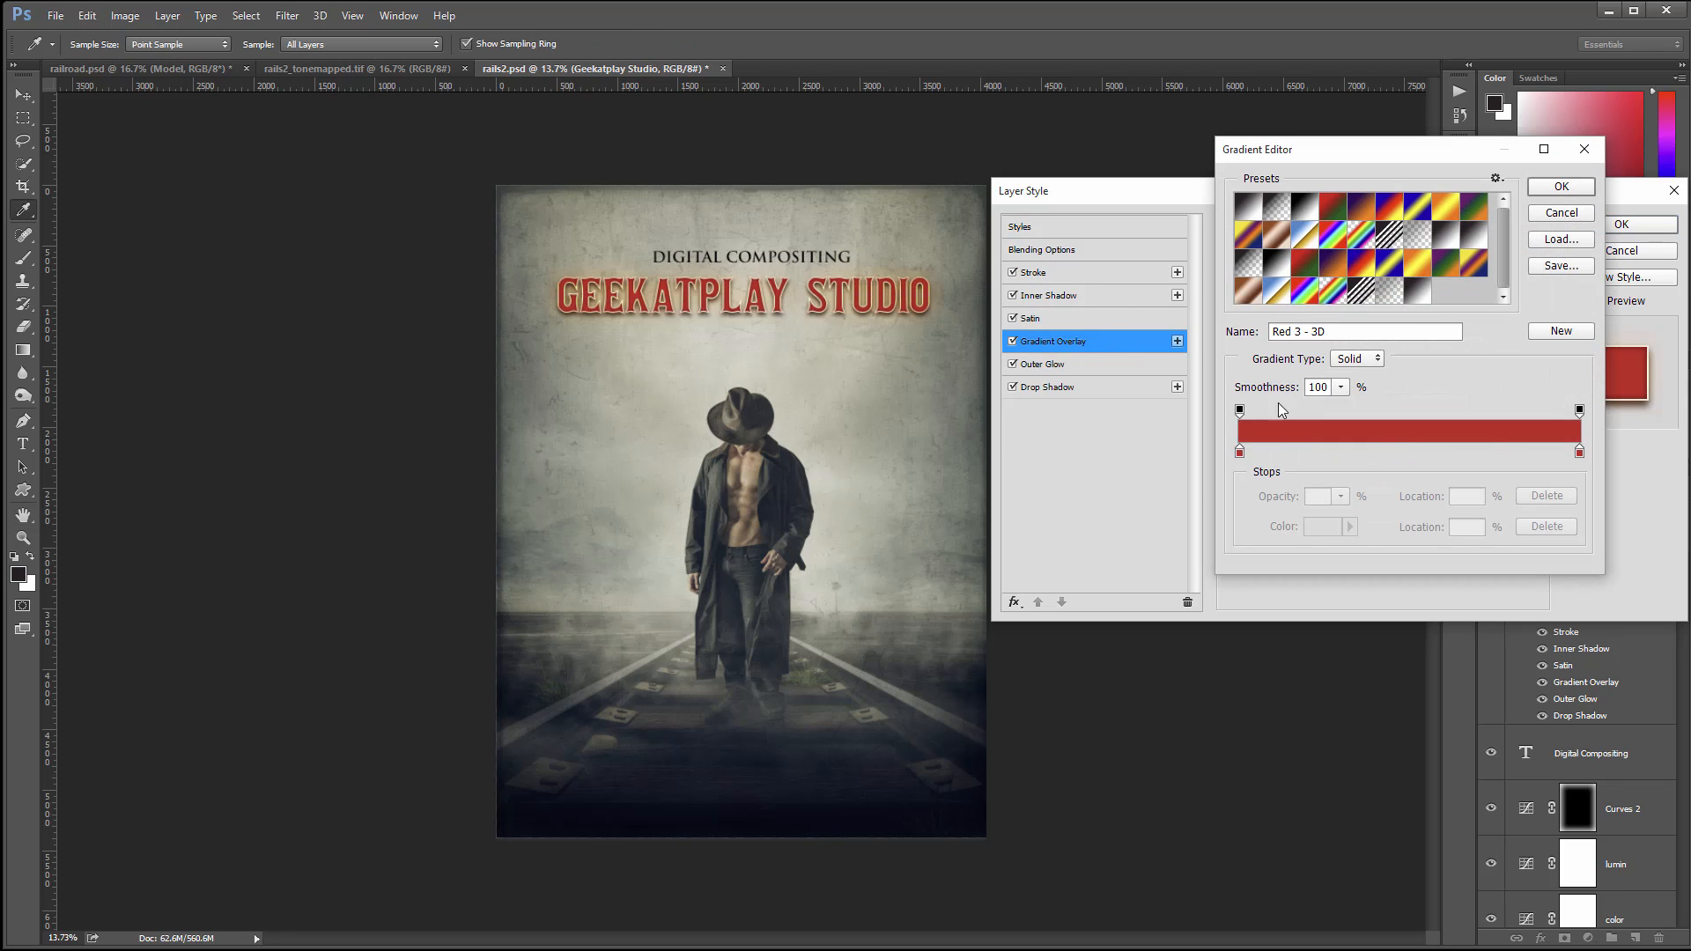
left_click(1239, 453)
left_click(1321, 526)
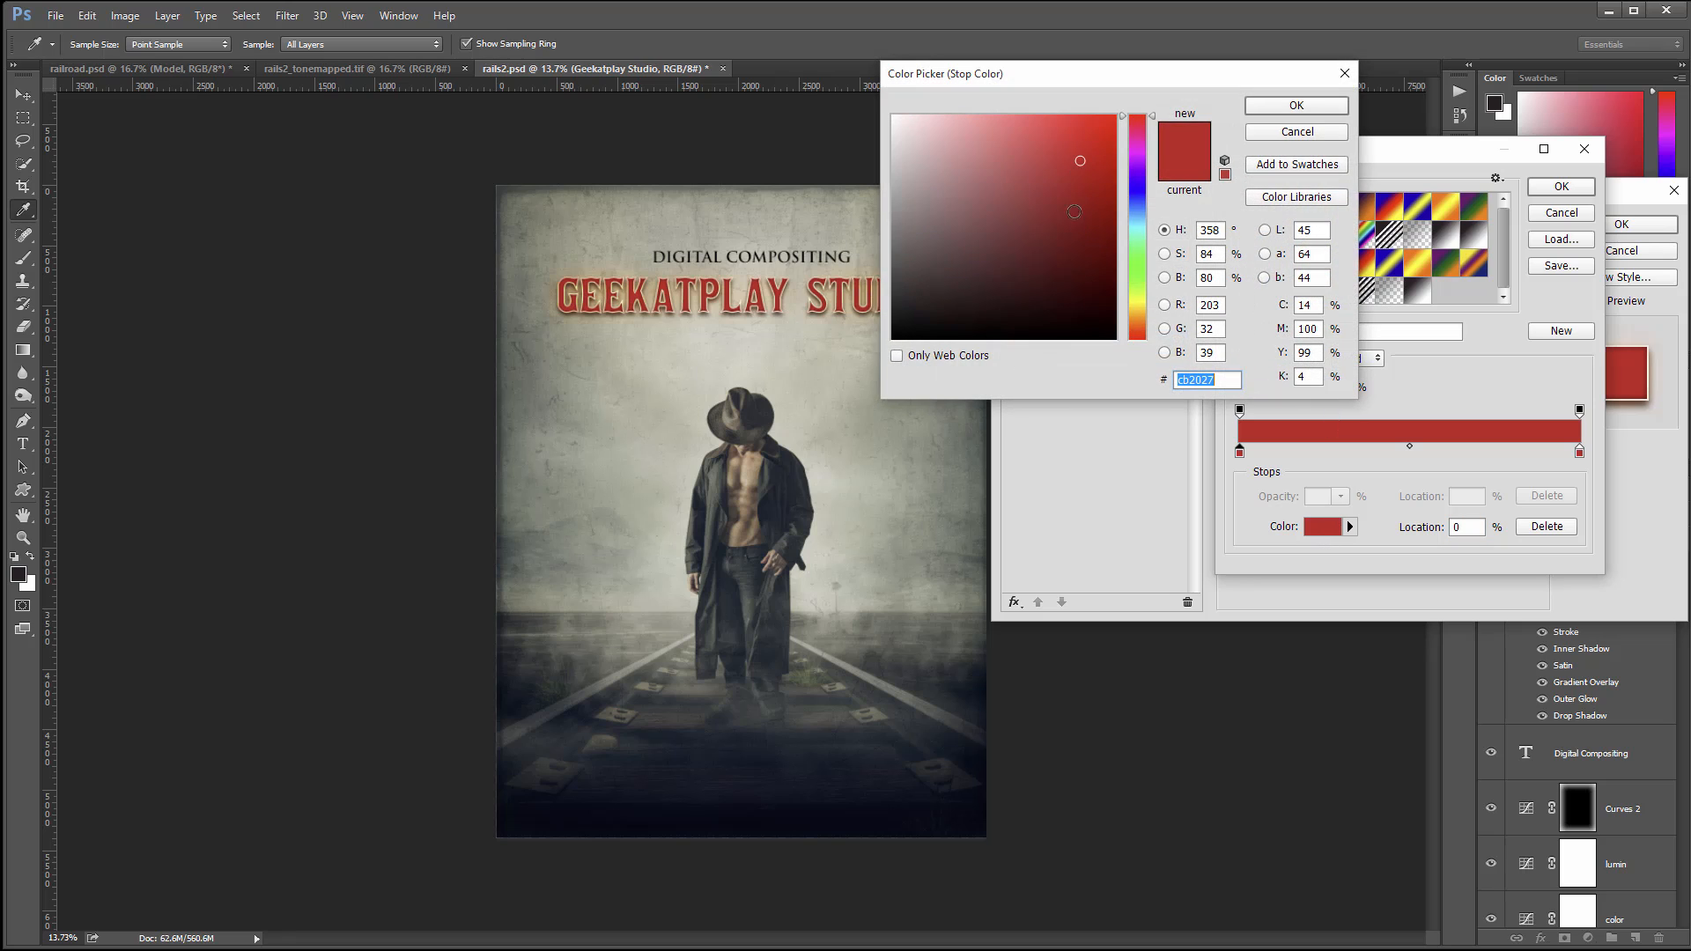
left_click_drag(1138, 327, 1139, 329)
left_click_drag(1054, 135, 1082, 159)
left_click(1272, 113)
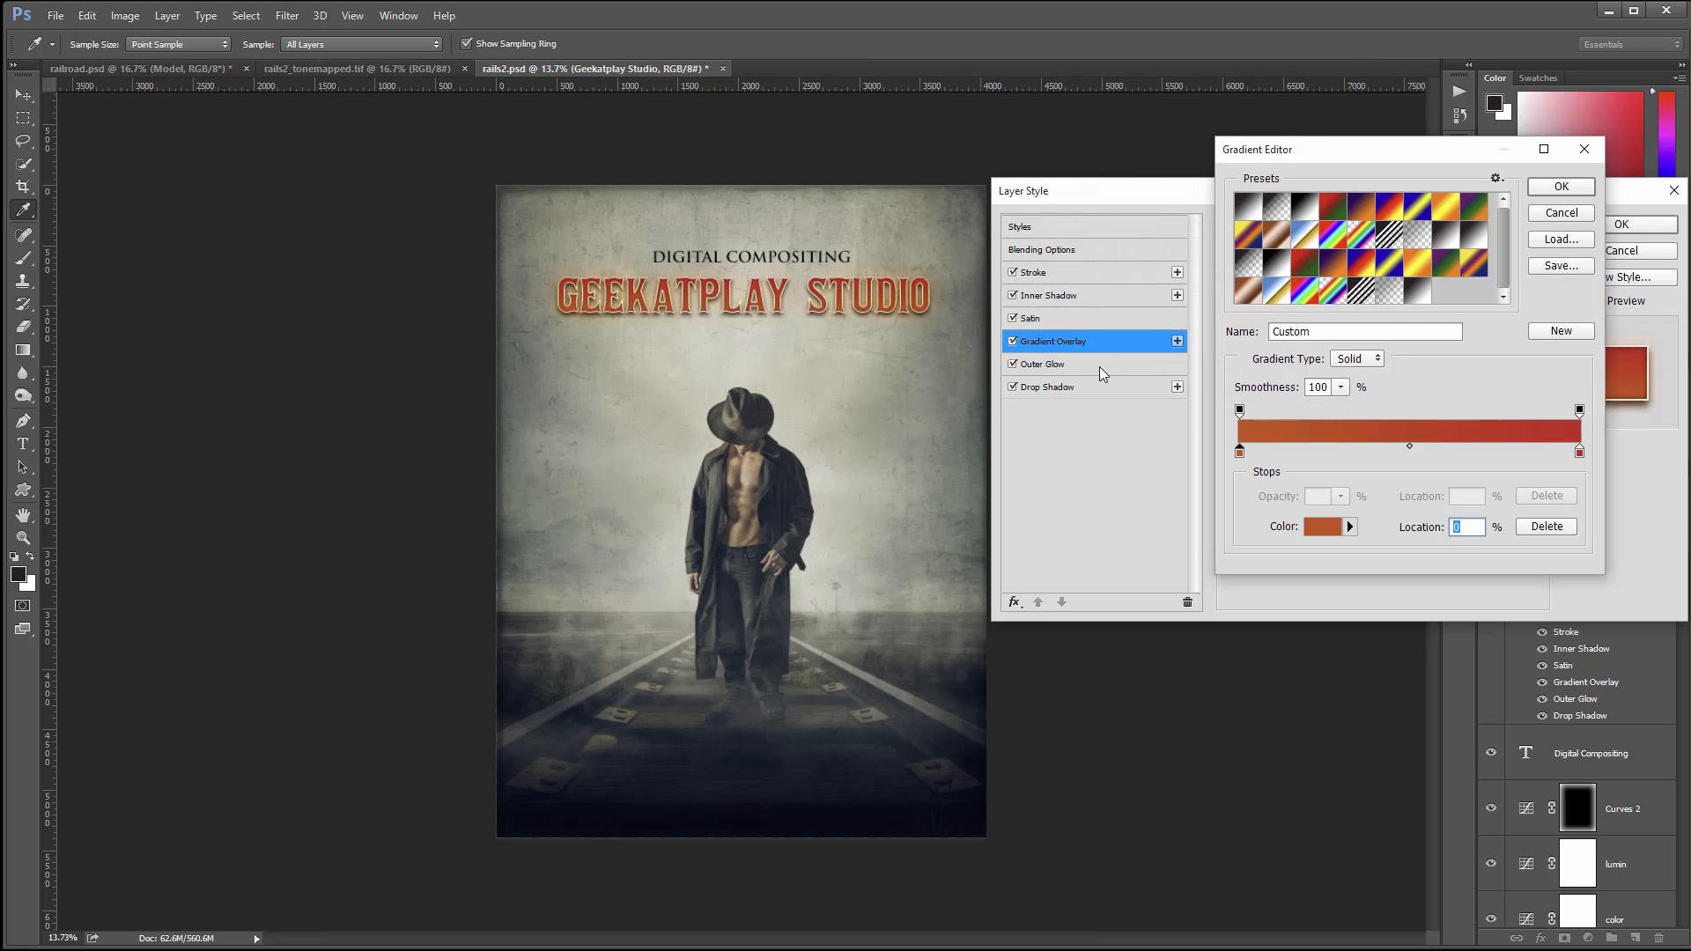
Rearrange the overlay gradient so red sits at both ends and the orange stop is at 82%, and accept it
left_click_drag(1240, 452, 1189, 454)
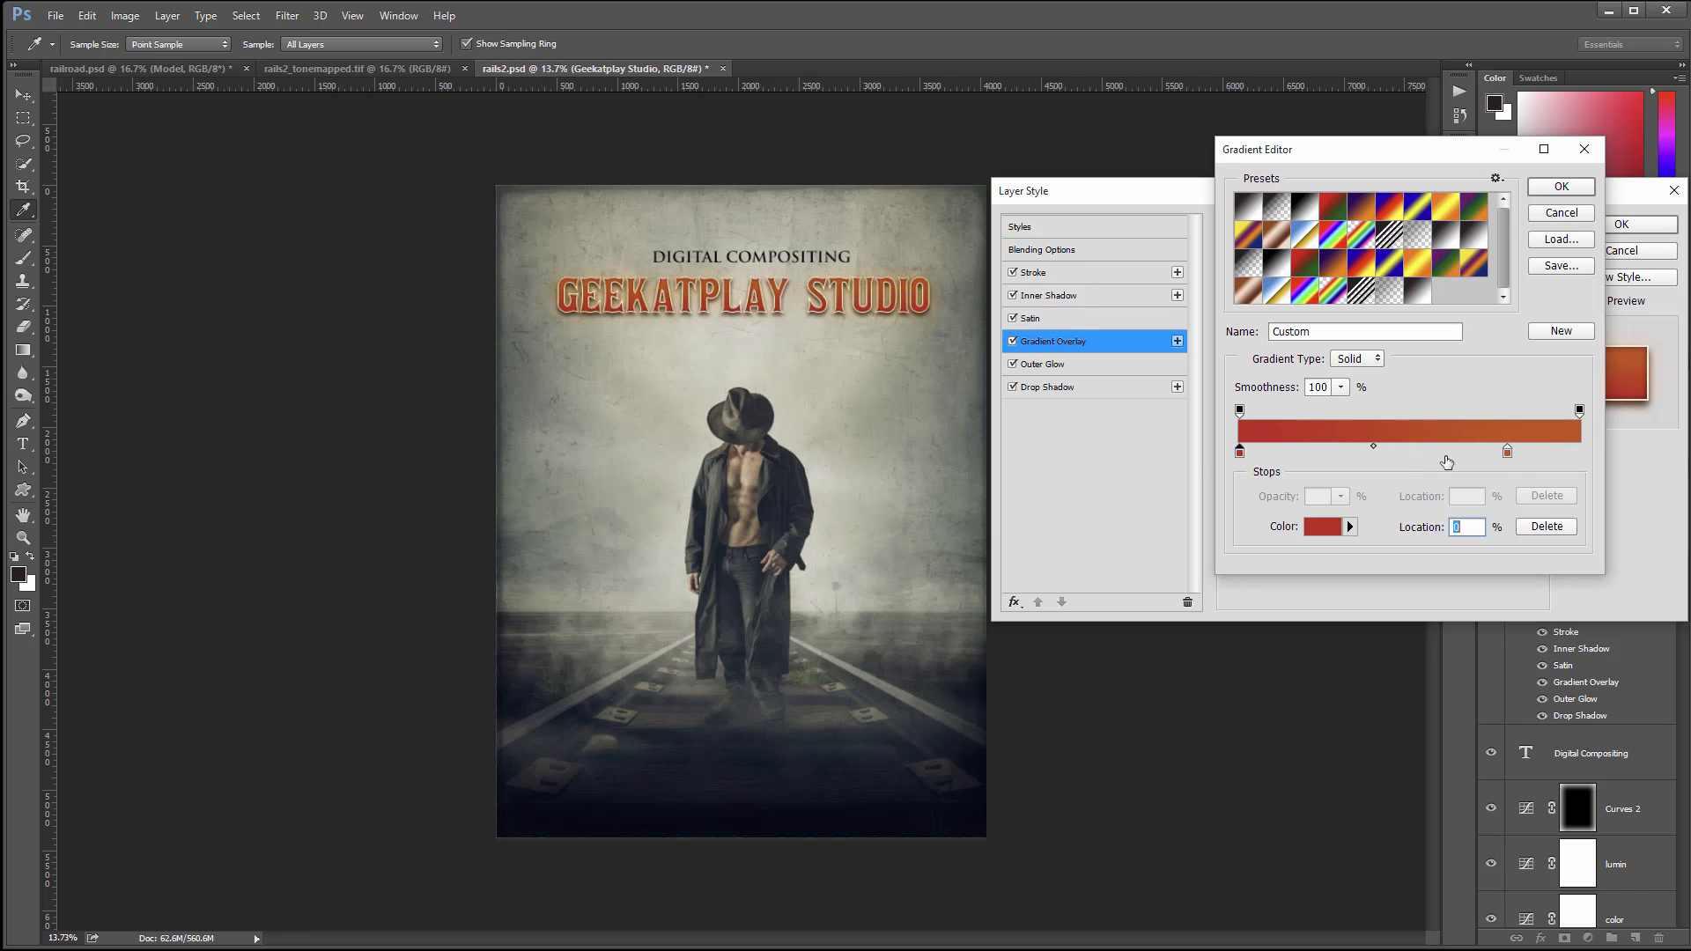
left_click_drag(1541, 452, 1579, 453)
mouse_move(1507, 454)
left_mouse_down()
mouse_move(1543, 453)
mouse_move(1518, 454)
left_mouse_up()
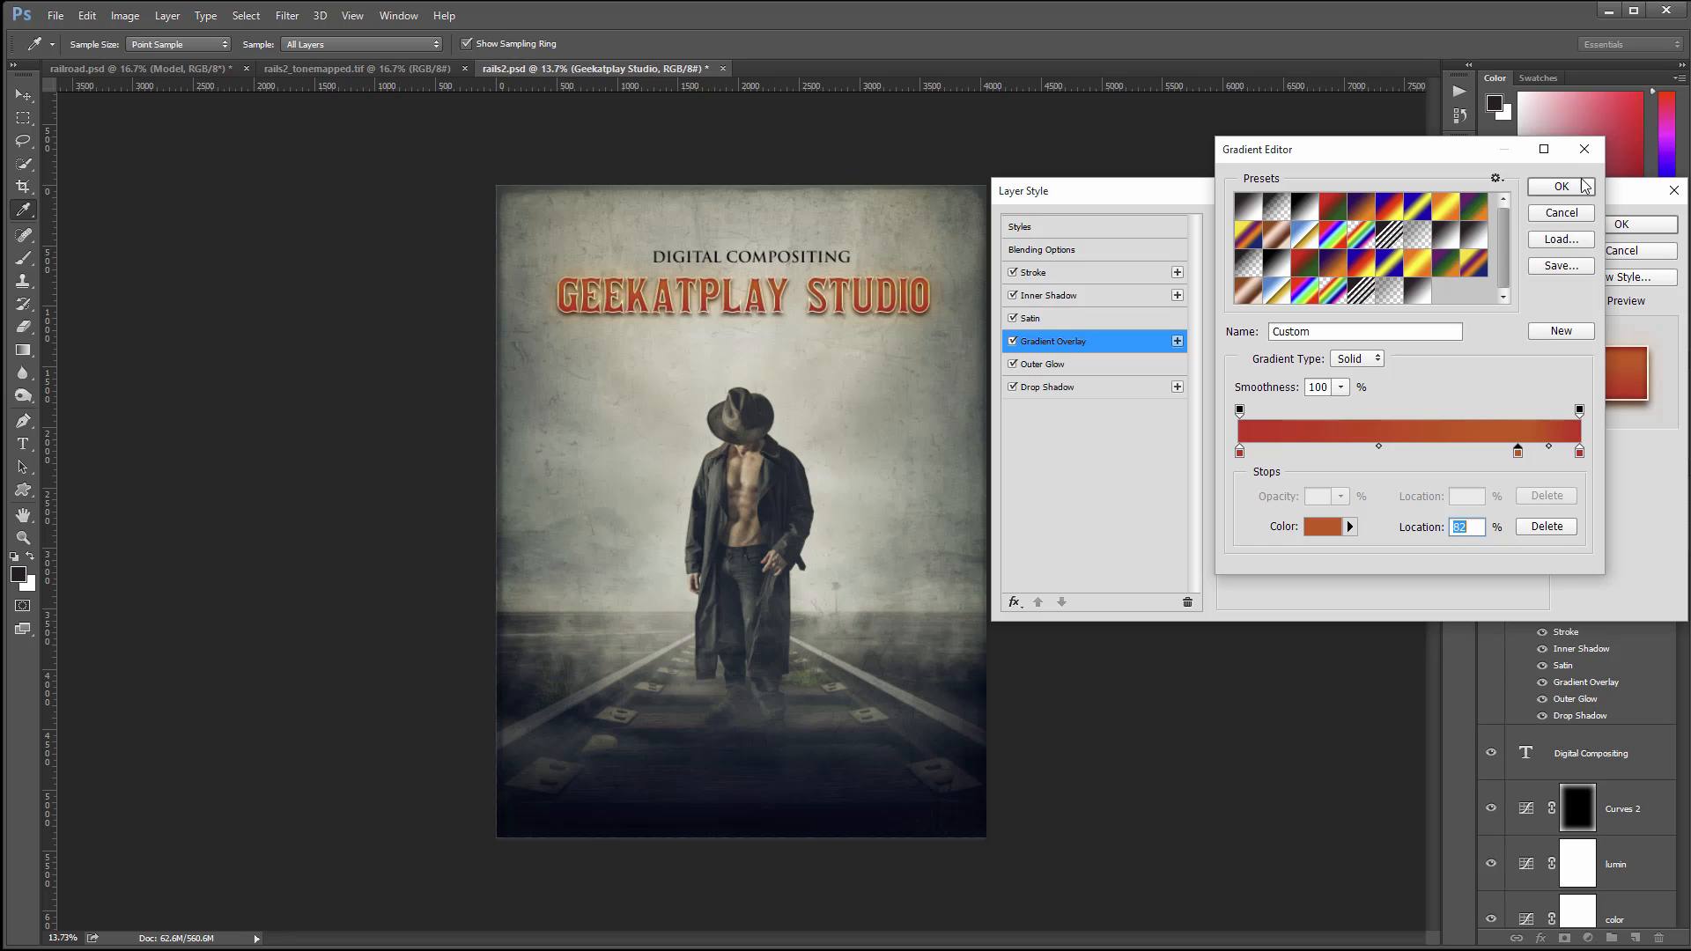
left_click(1583, 185)
Increase the title's Inner Shadow distance slightly, reduce its Stroke size to 7 px, and apply the layer style
left_click(1113, 321)
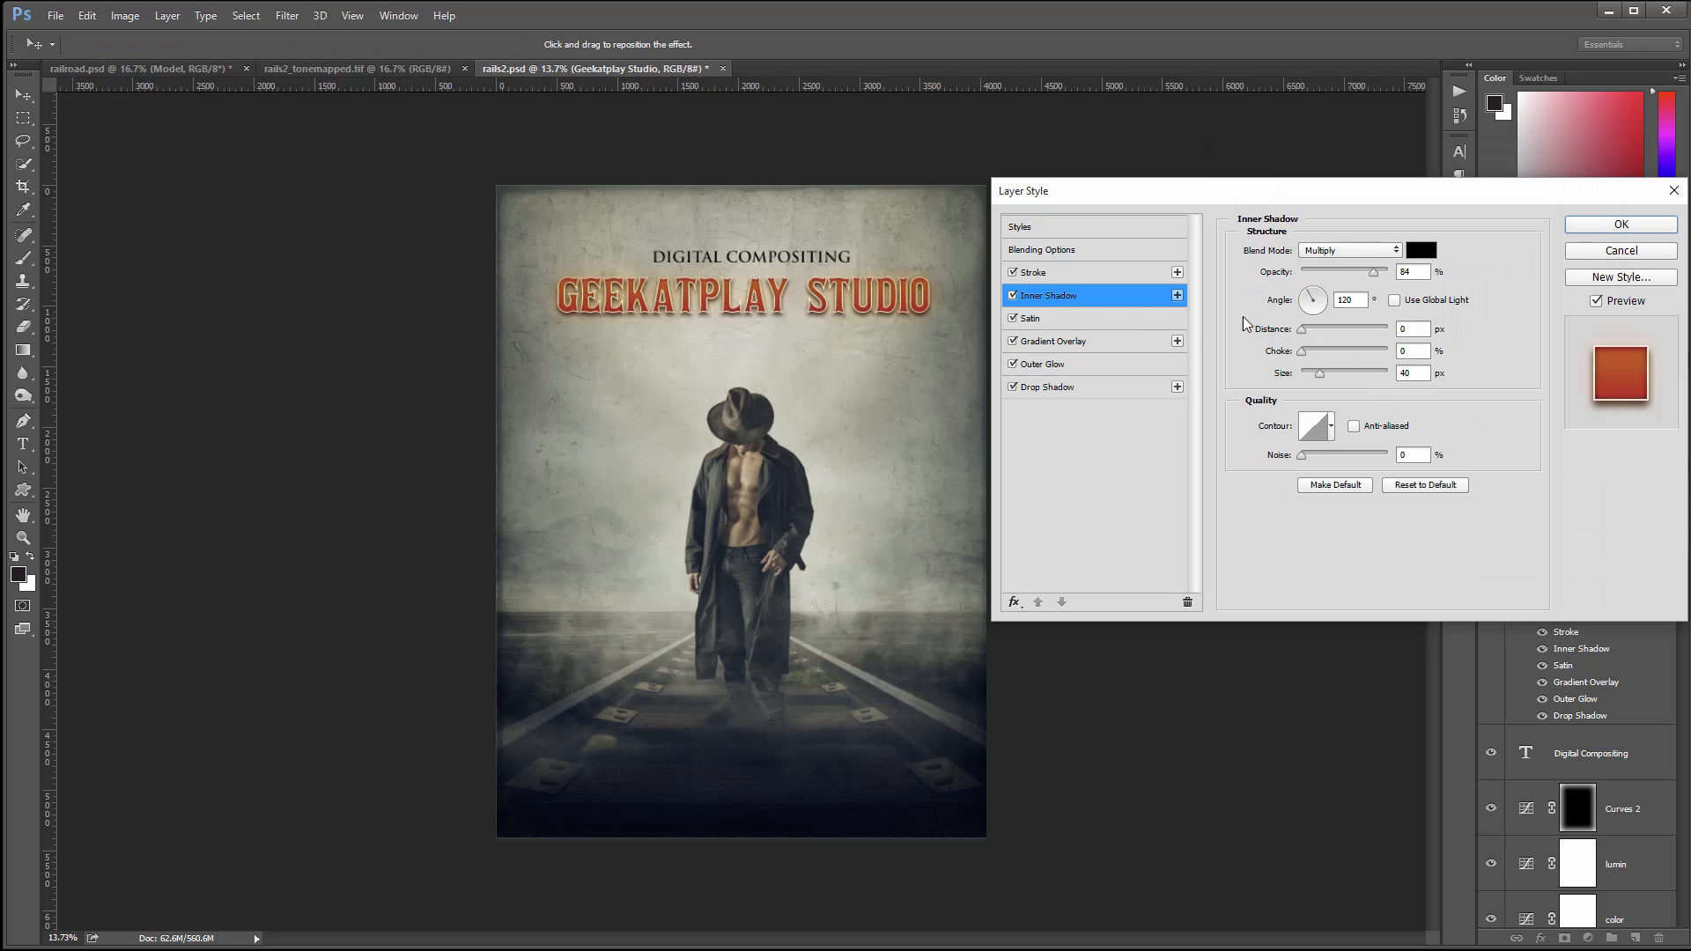
left_click_drag(1301, 330, 1316, 333)
left_click(1076, 274)
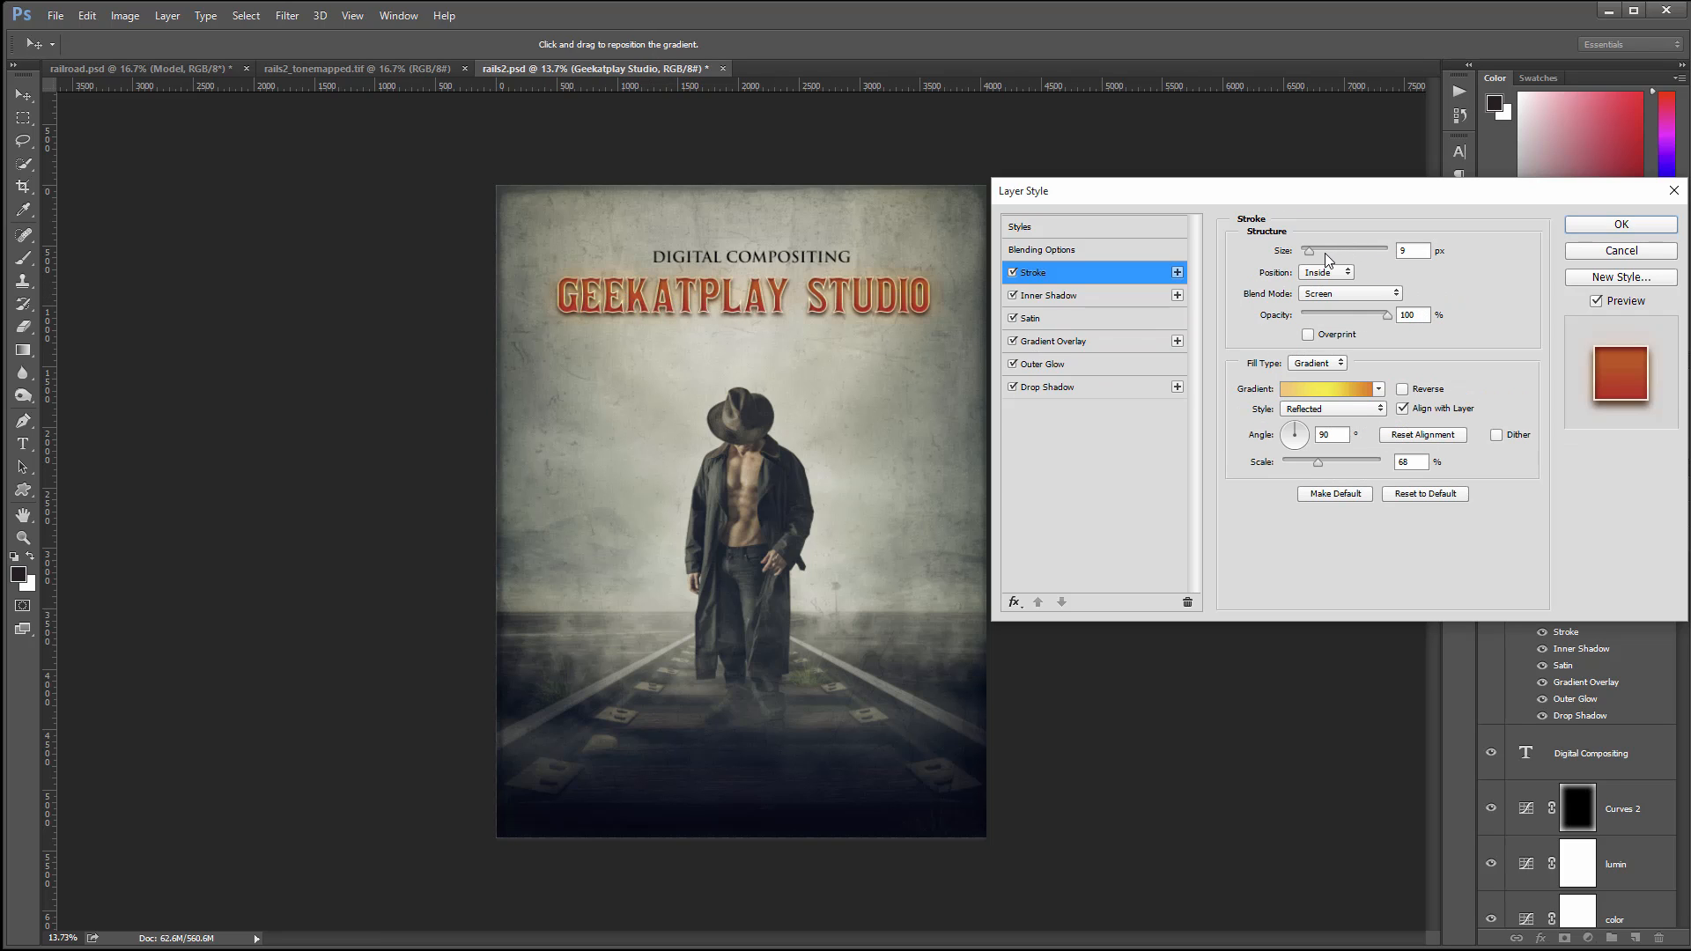
left_click_drag(1312, 253, 1310, 253)
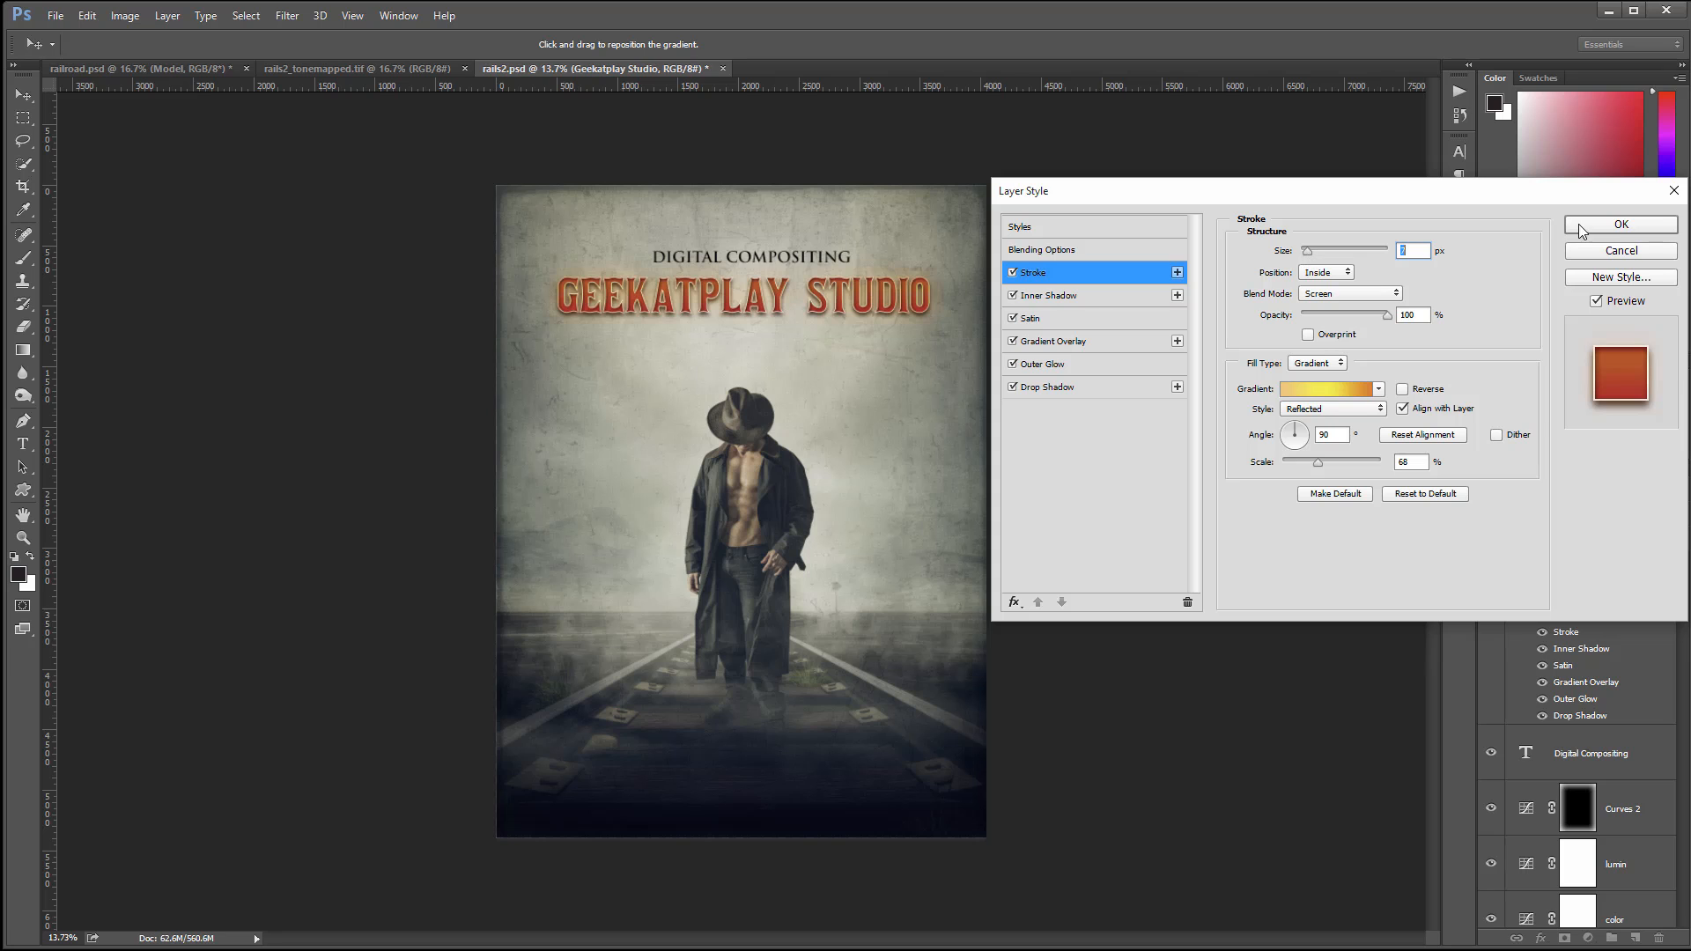
left_click(1621, 225)
Move the GEEKATPLAY STUDIO title up slightly and place DIGITAL COMPOSITING centred just above it without overlap
left_click_drag(719, 417, 714, 277)
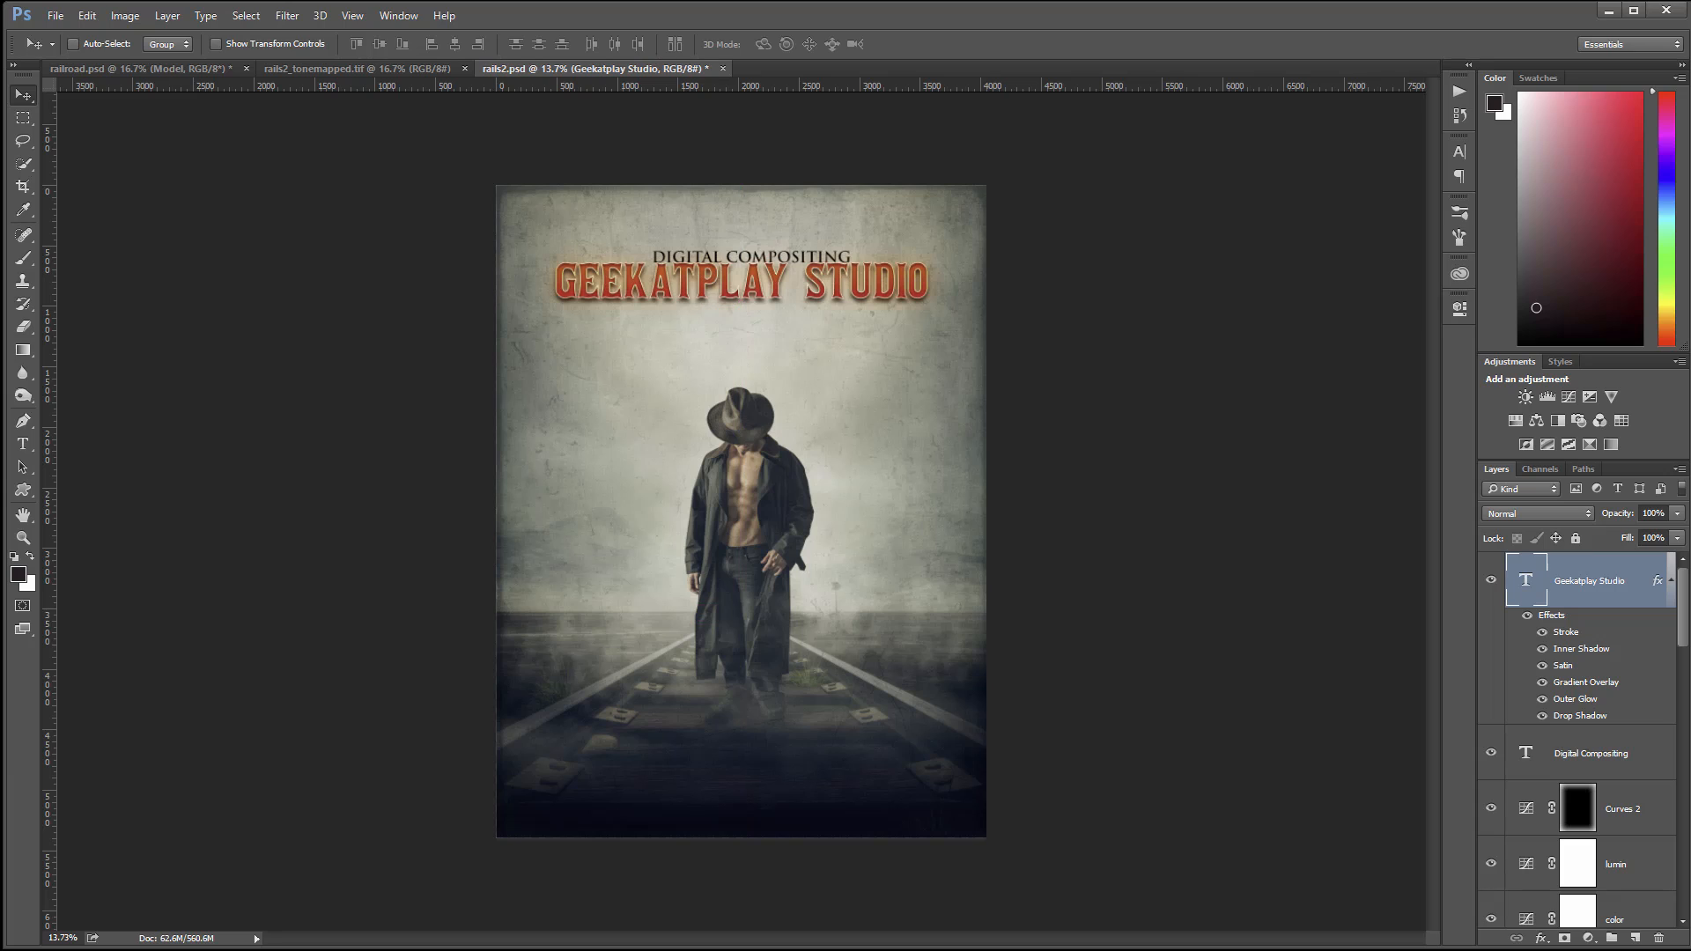
left_click(1561, 755)
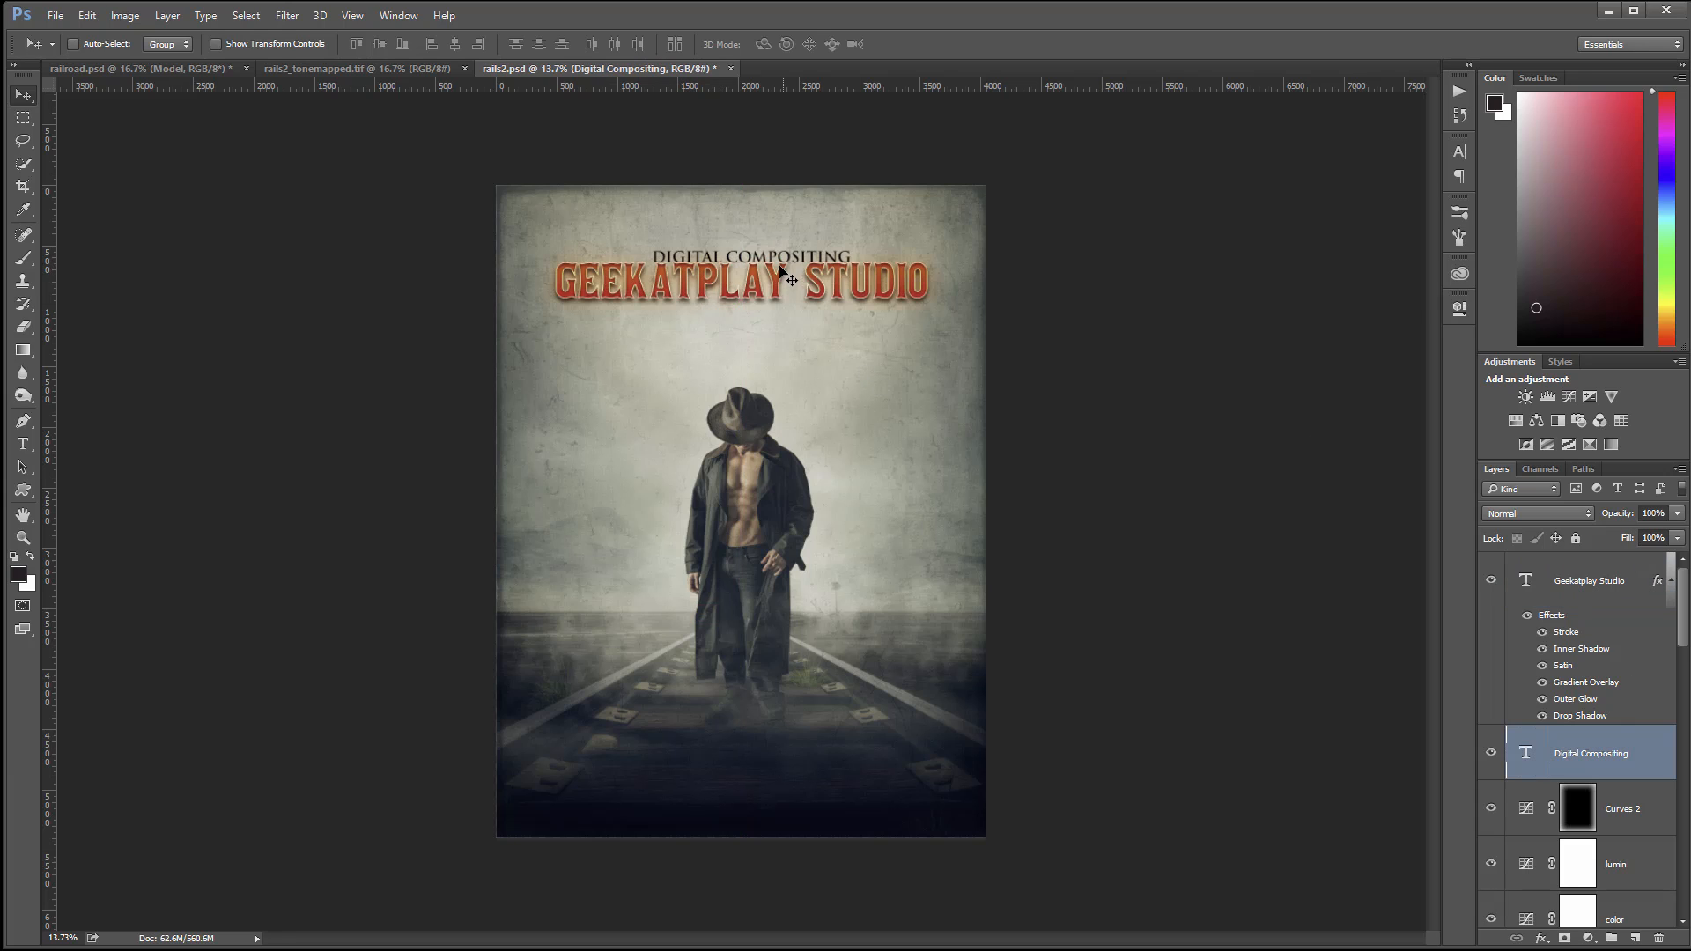
left_click_drag(768, 258, 759, 253)
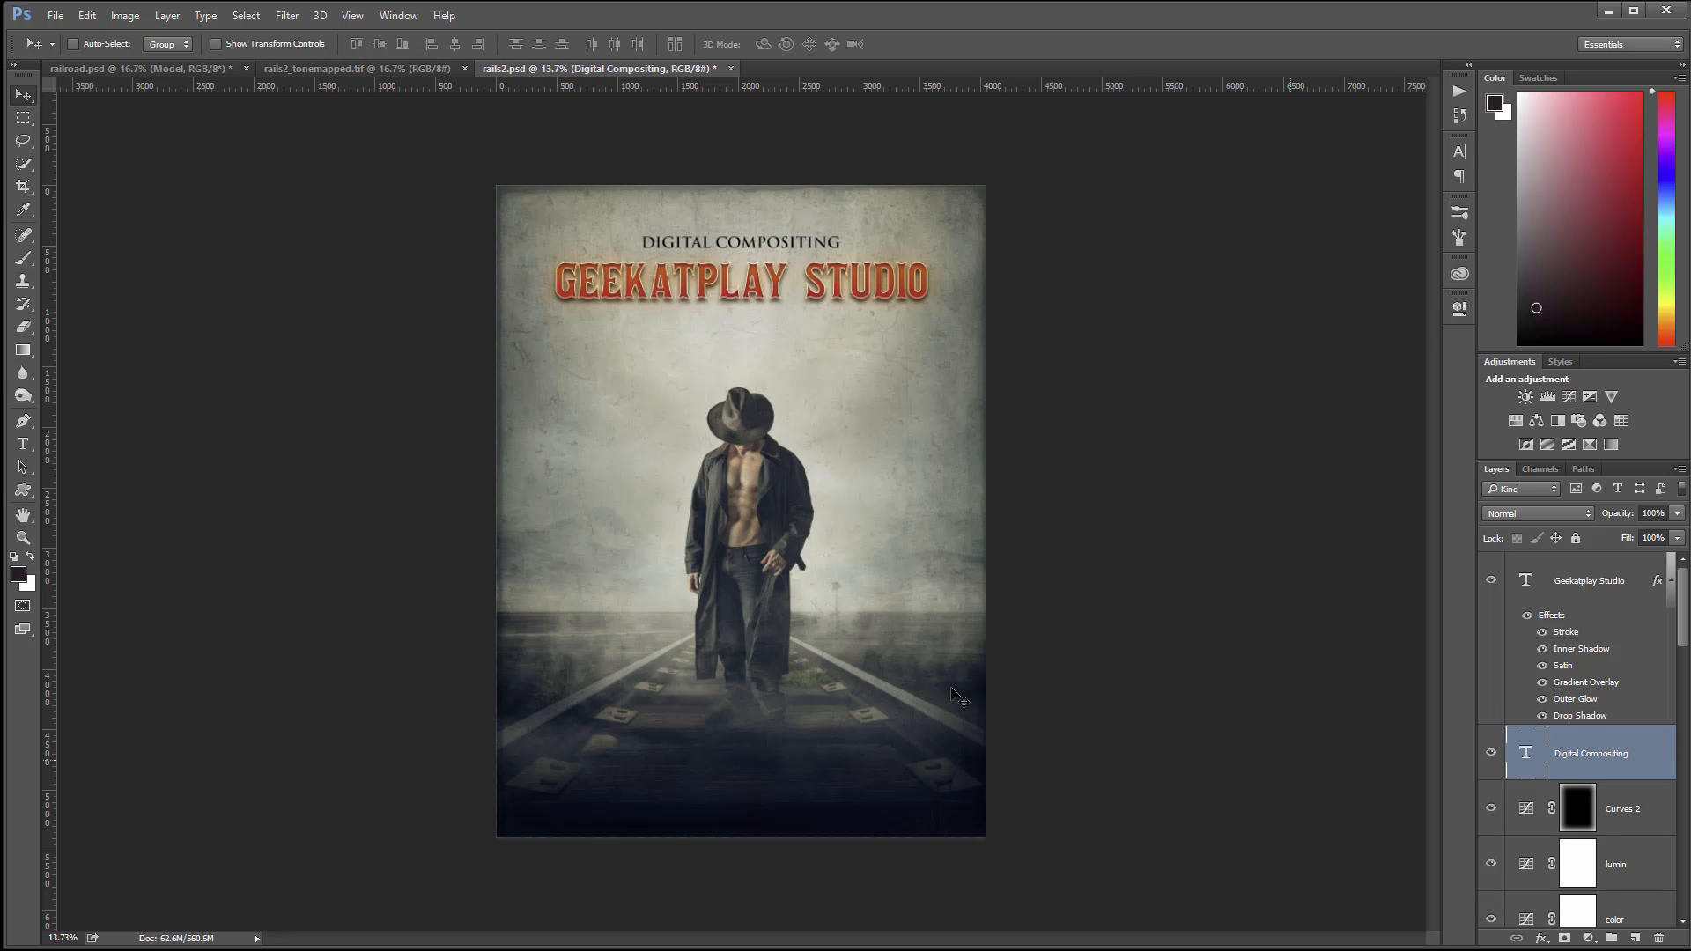
Add a text line over the lower tracks with the photographer's full name followed by PHOTOGRAPHY
left_click(22, 444)
left_click(616, 751)
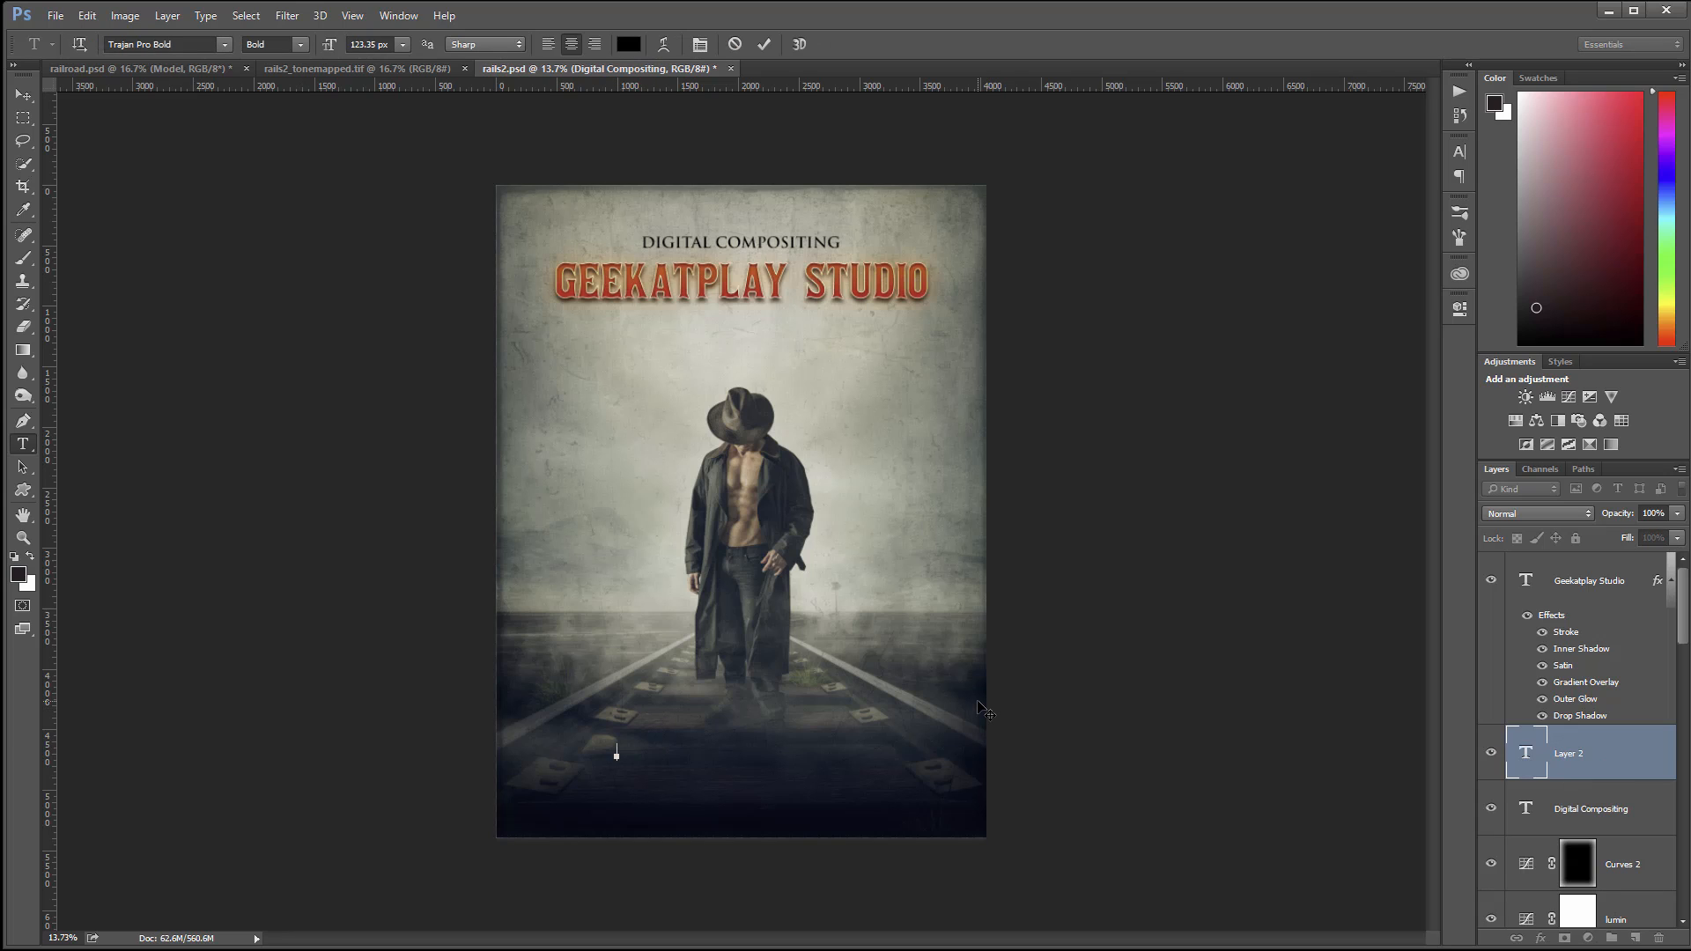
type("VLADIMIR CHOPINE PHOTOGR")
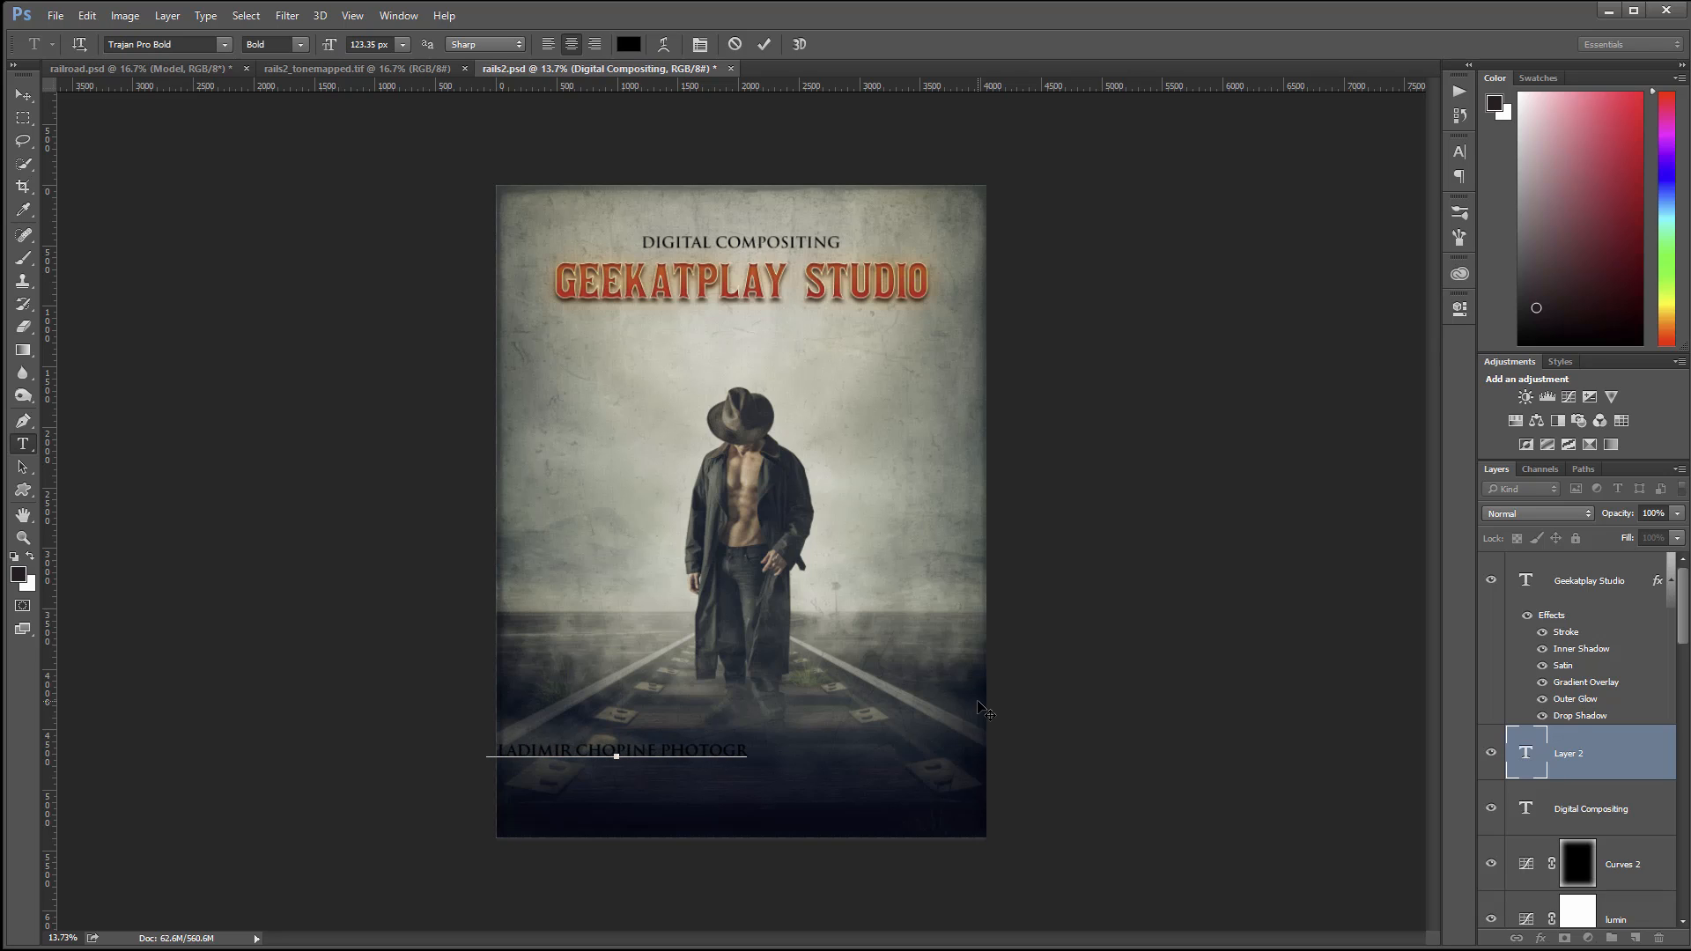
type("APHY")
Change the whole photography credit line's text colour to white, ffffff
double_click(1528, 750)
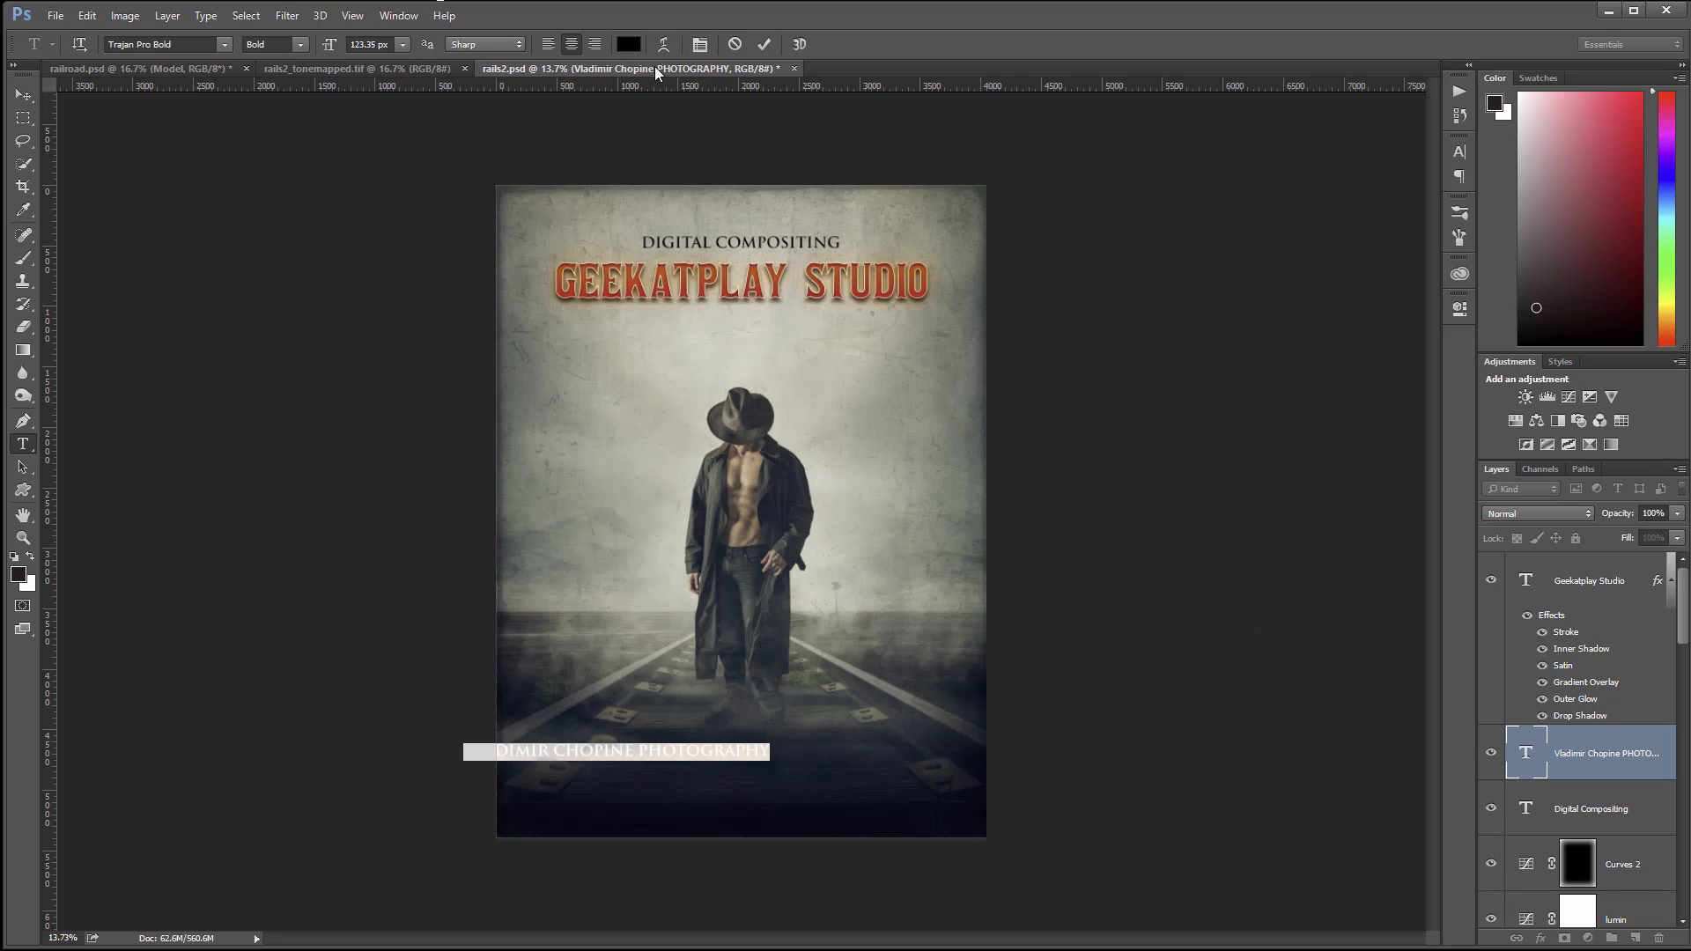
left_click(633, 46)
type("ffffff")
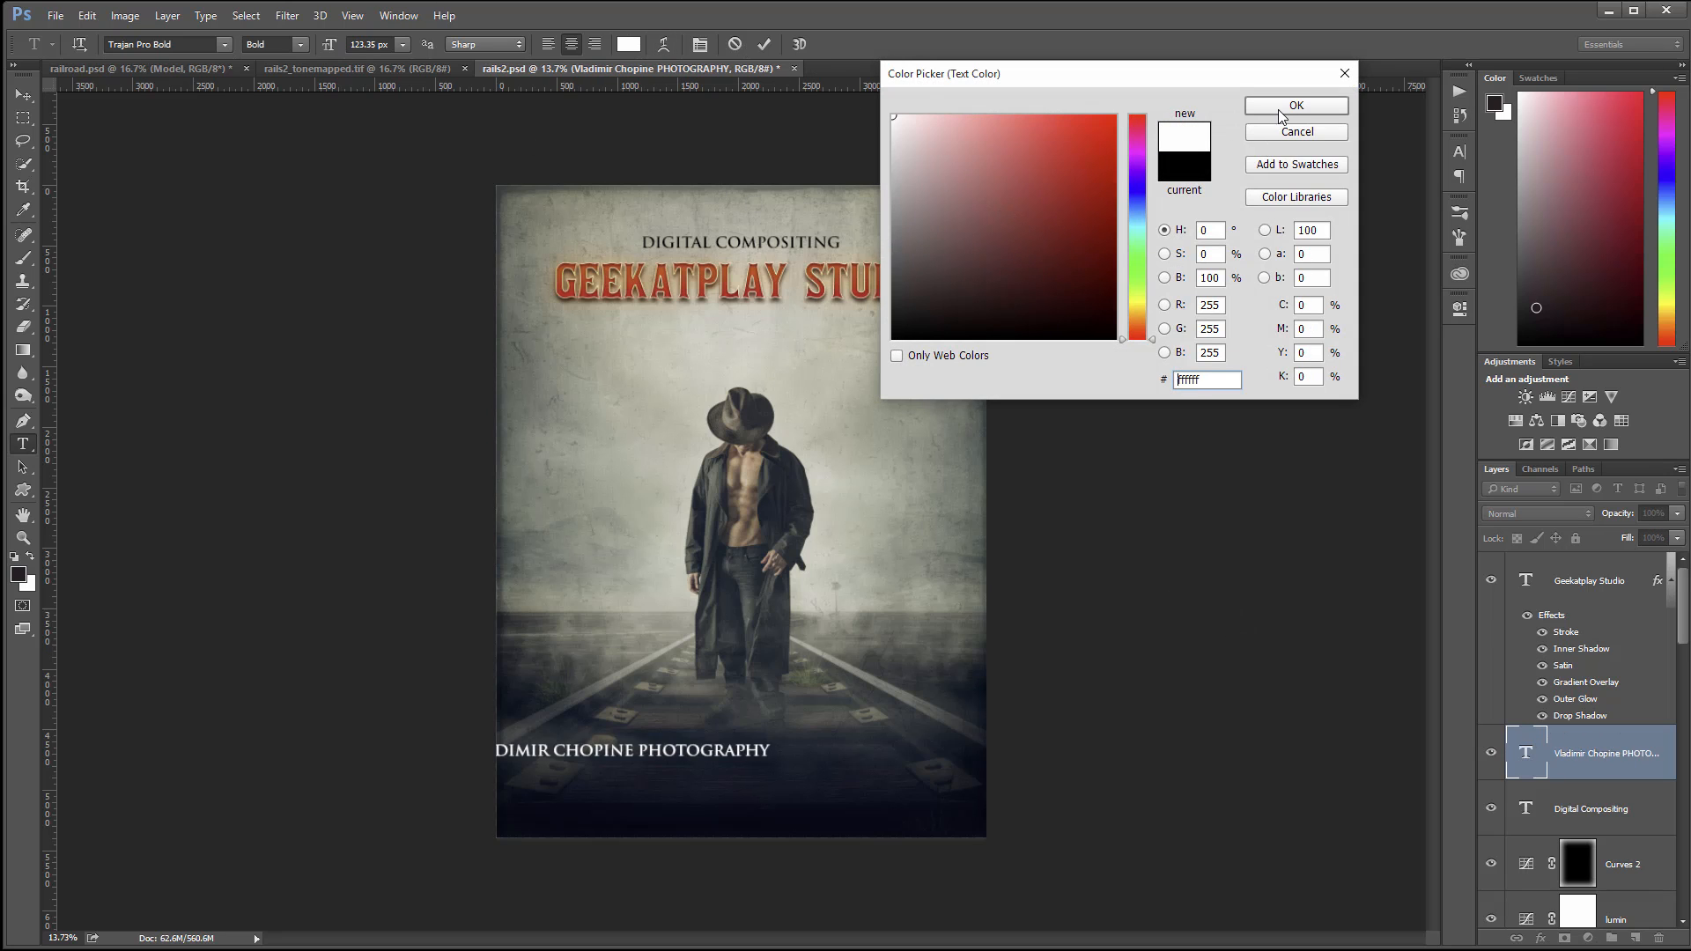
key("Return")
Reduce the credit line's font size and centre it horizontally near the poster's bottom edge
mouse_move(331, 50)
left_mouse_down()
mouse_move(274, 52)
mouse_move(301, 53)
left_mouse_up()
left_click(23, 94)
left_click_drag(670, 767, 790, 805)
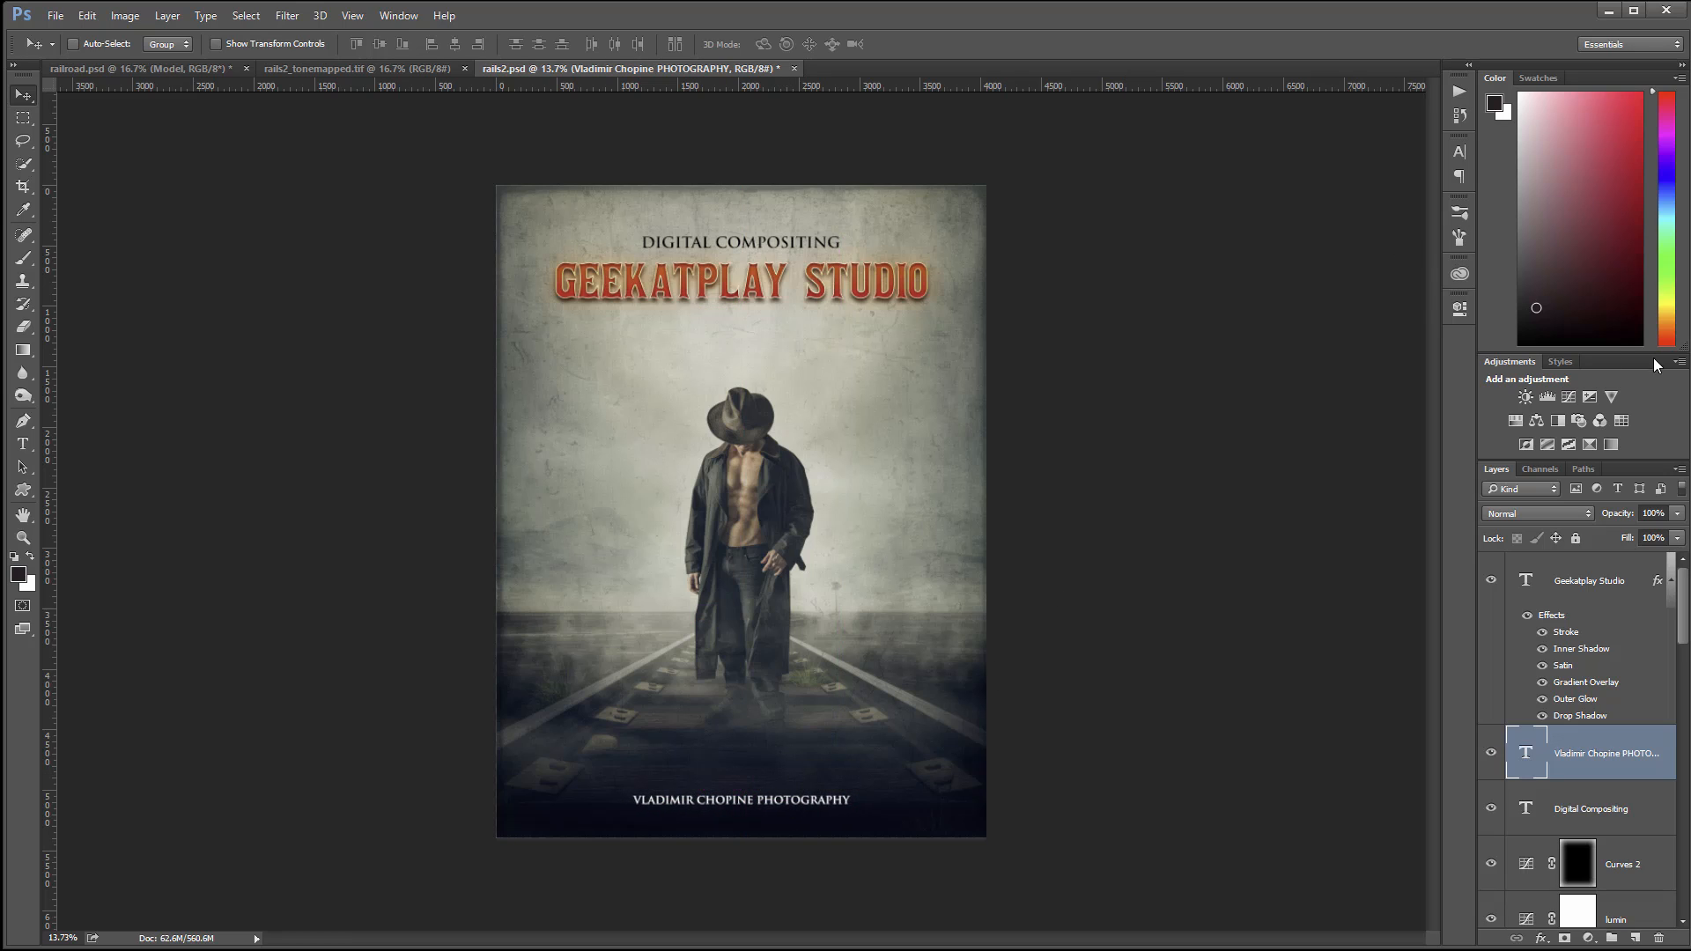
Lower the credit line layer's fill to 68%
left_click(1676, 537)
left_click_drag(1678, 558, 1648, 561)
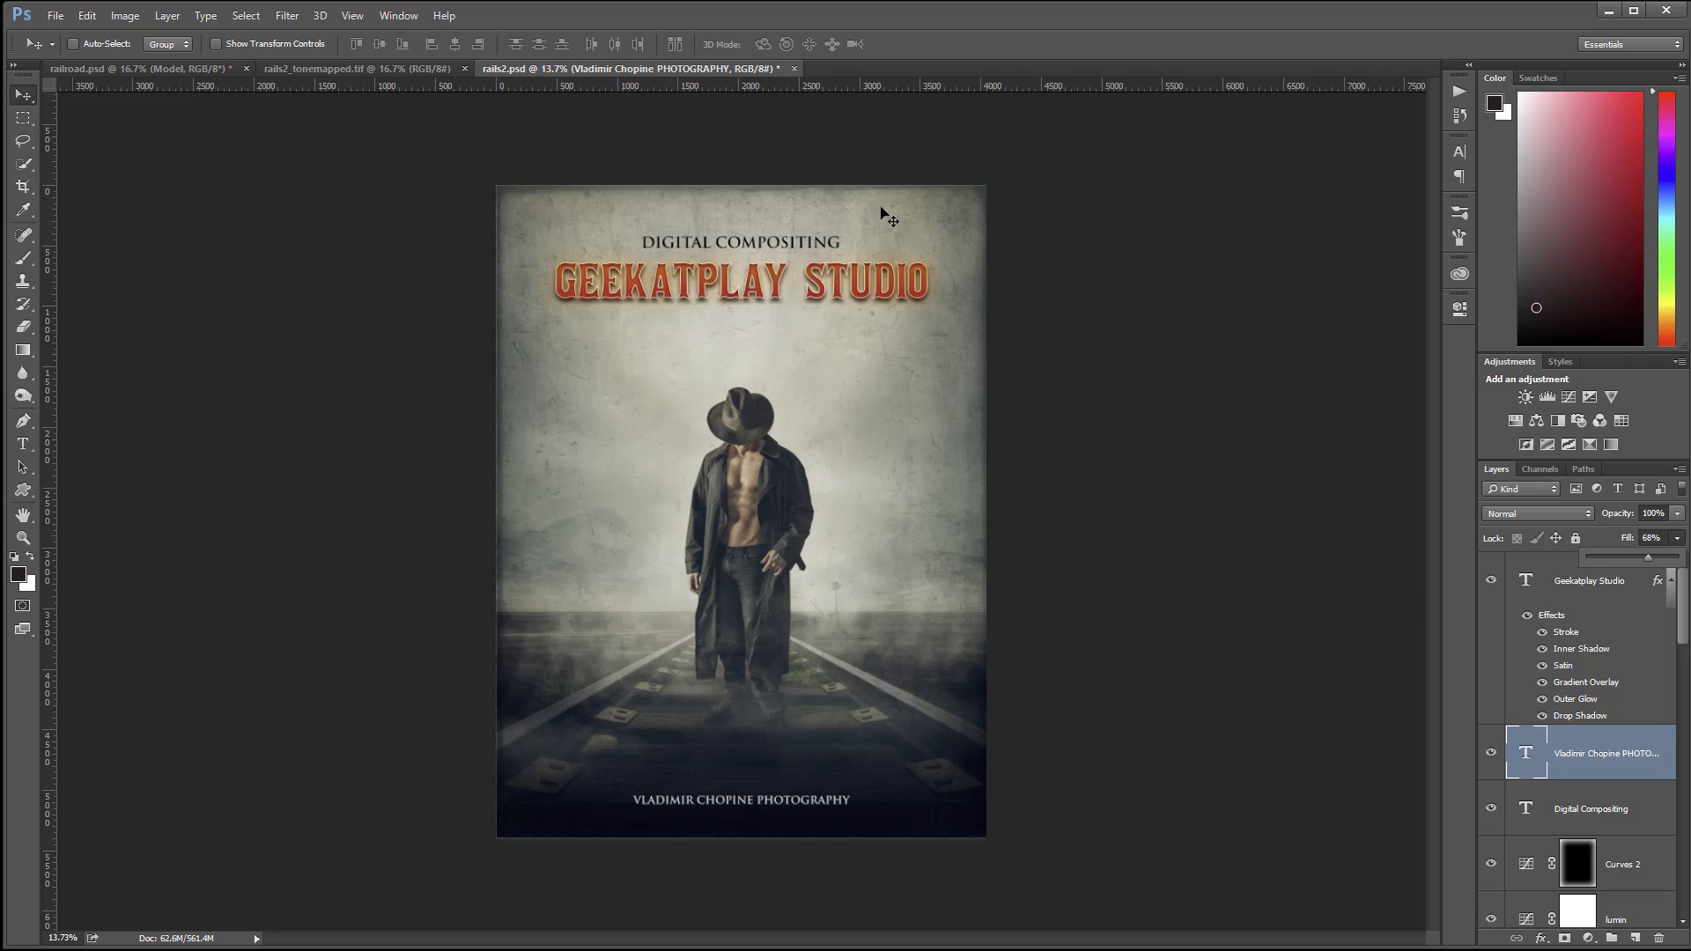
left_click(154, 139)
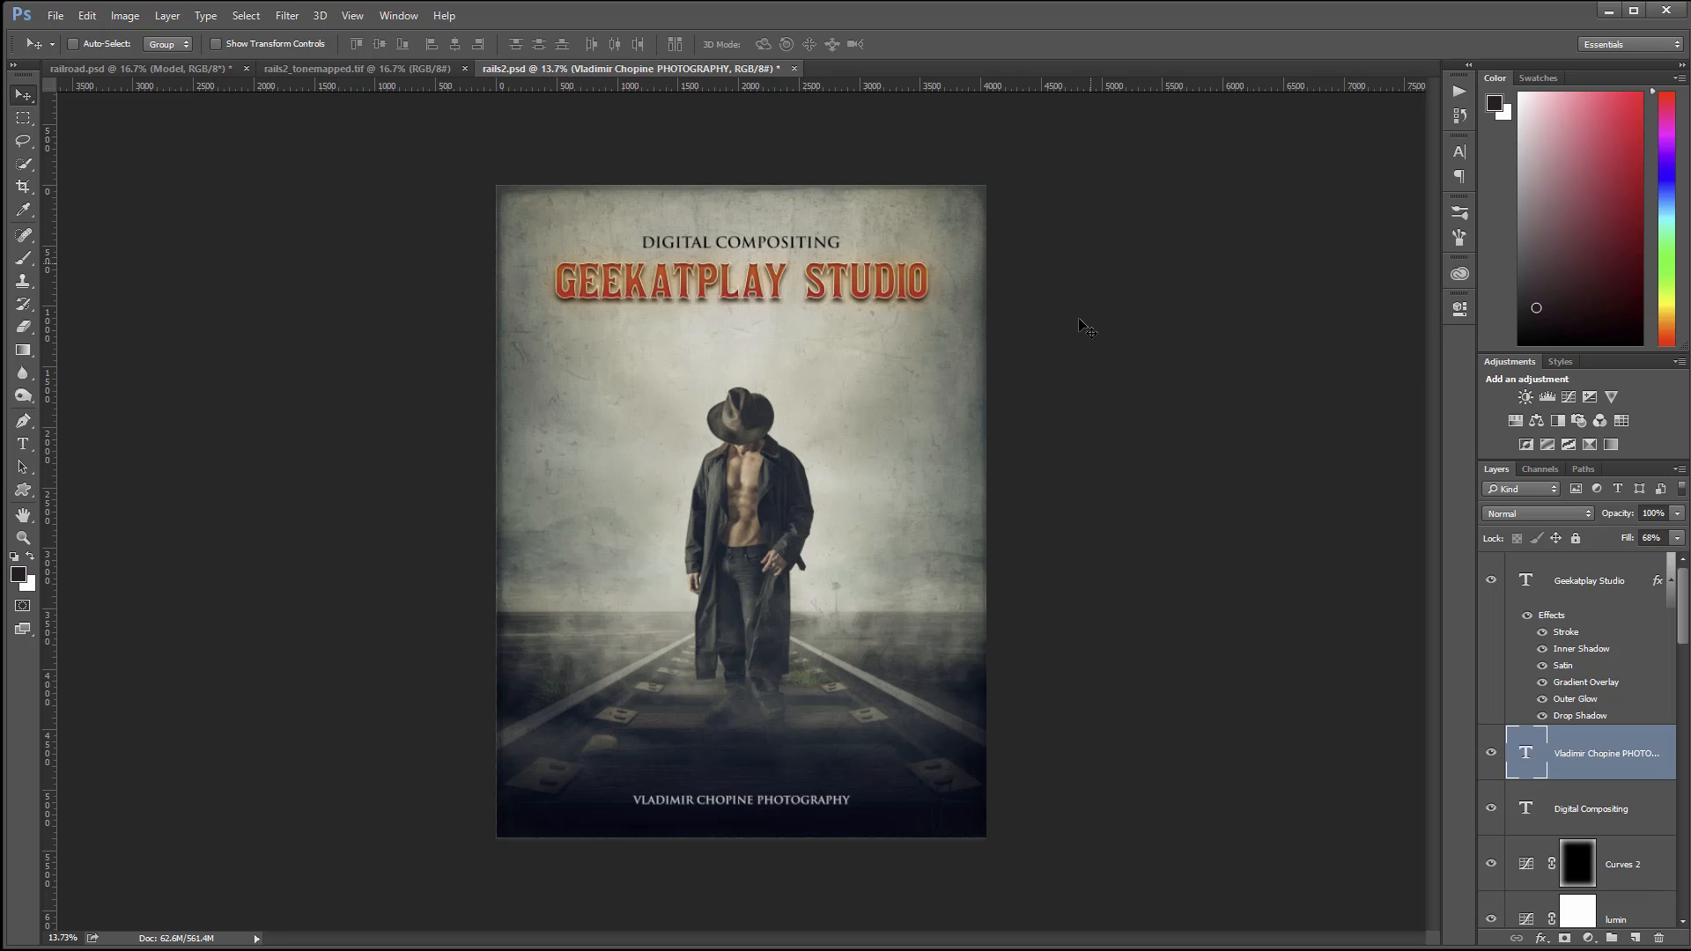
Warp the GEEKATPLAY STUDIO title text with a horizontal Arc style and a gentle bend of about 25%
double_click(1531, 580)
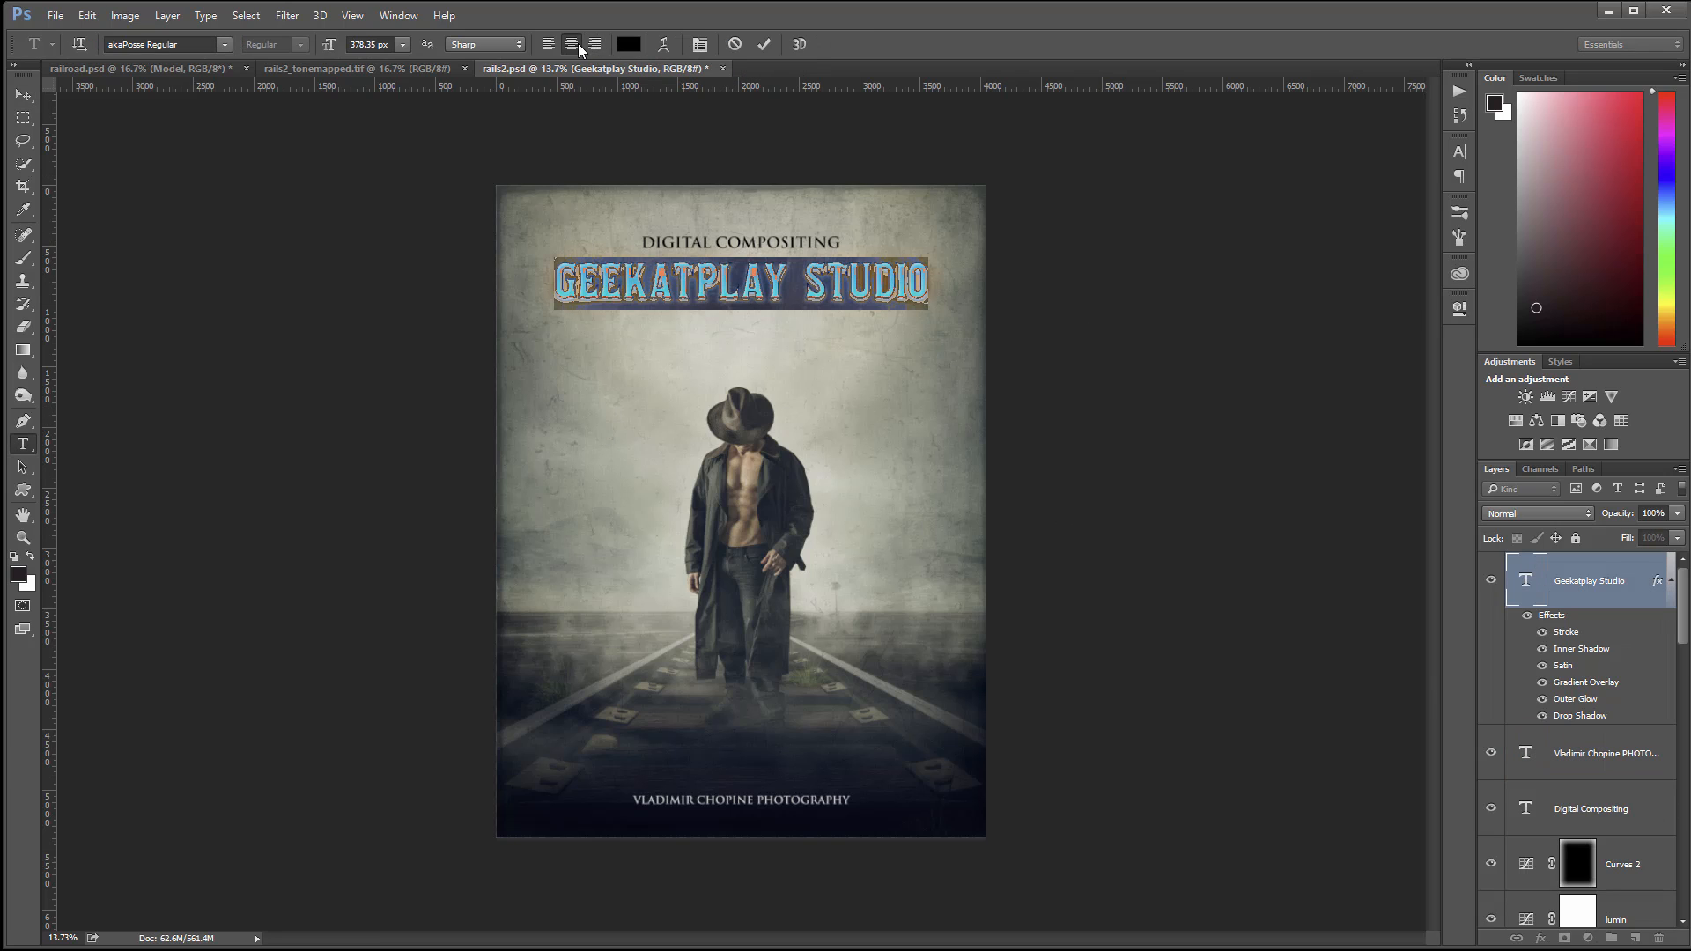
left_click(663, 46)
left_click(1074, 280)
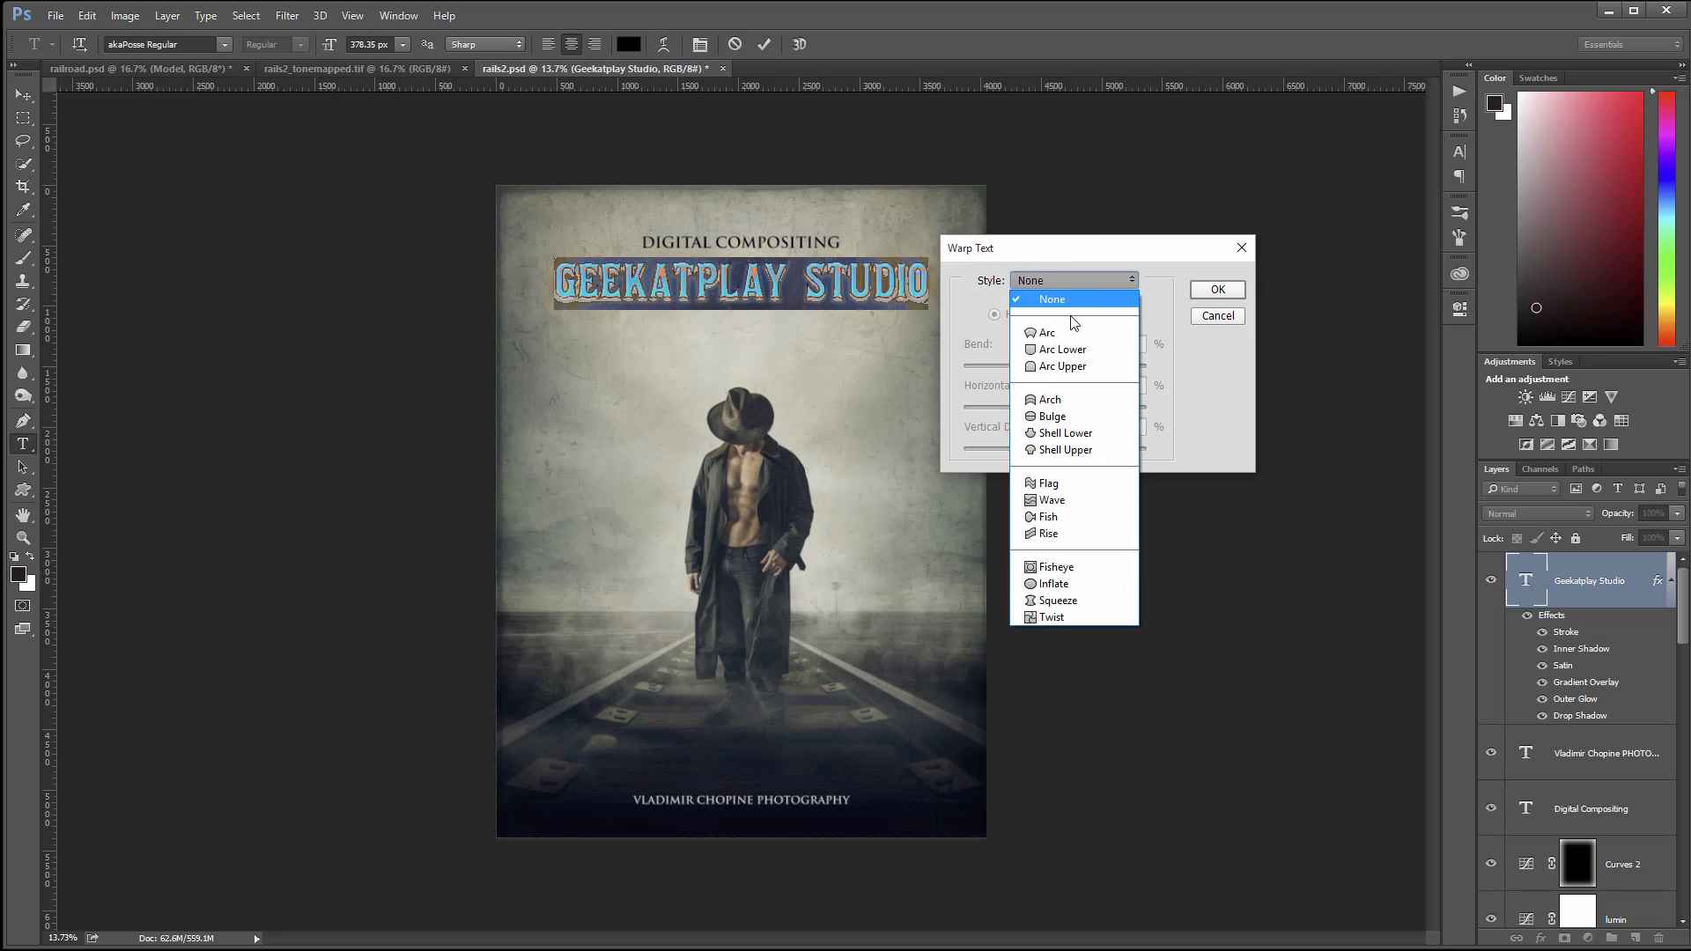
key("Escape")
left_click(1071, 331)
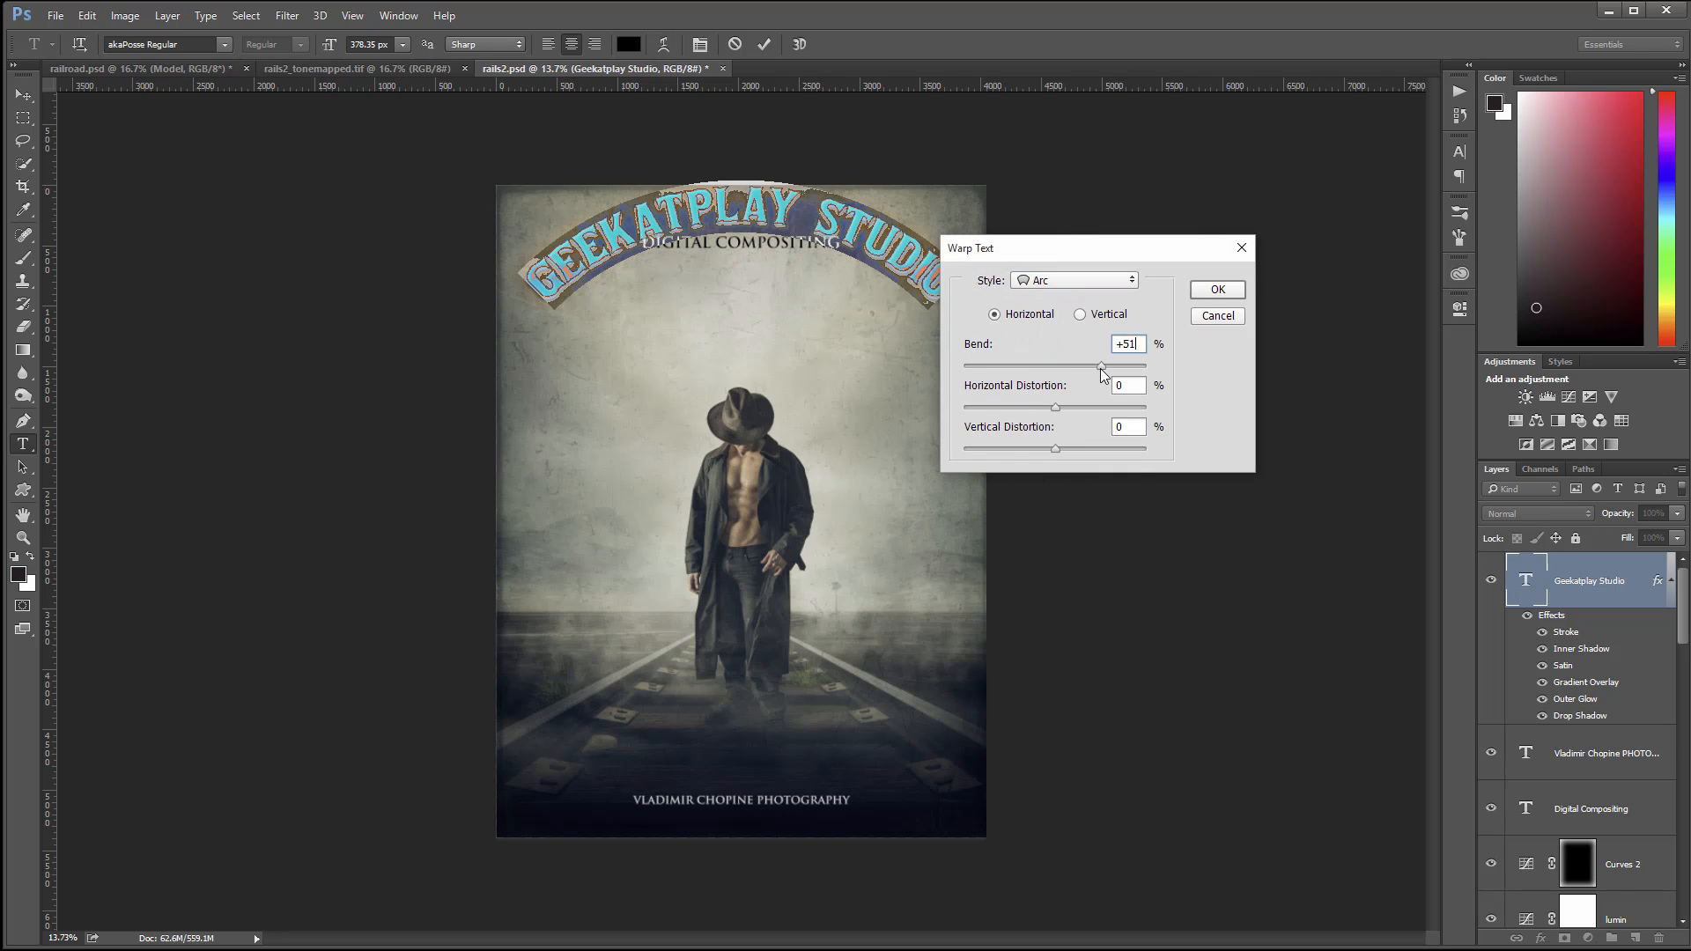
left_click_drag(1101, 368, 1078, 365)
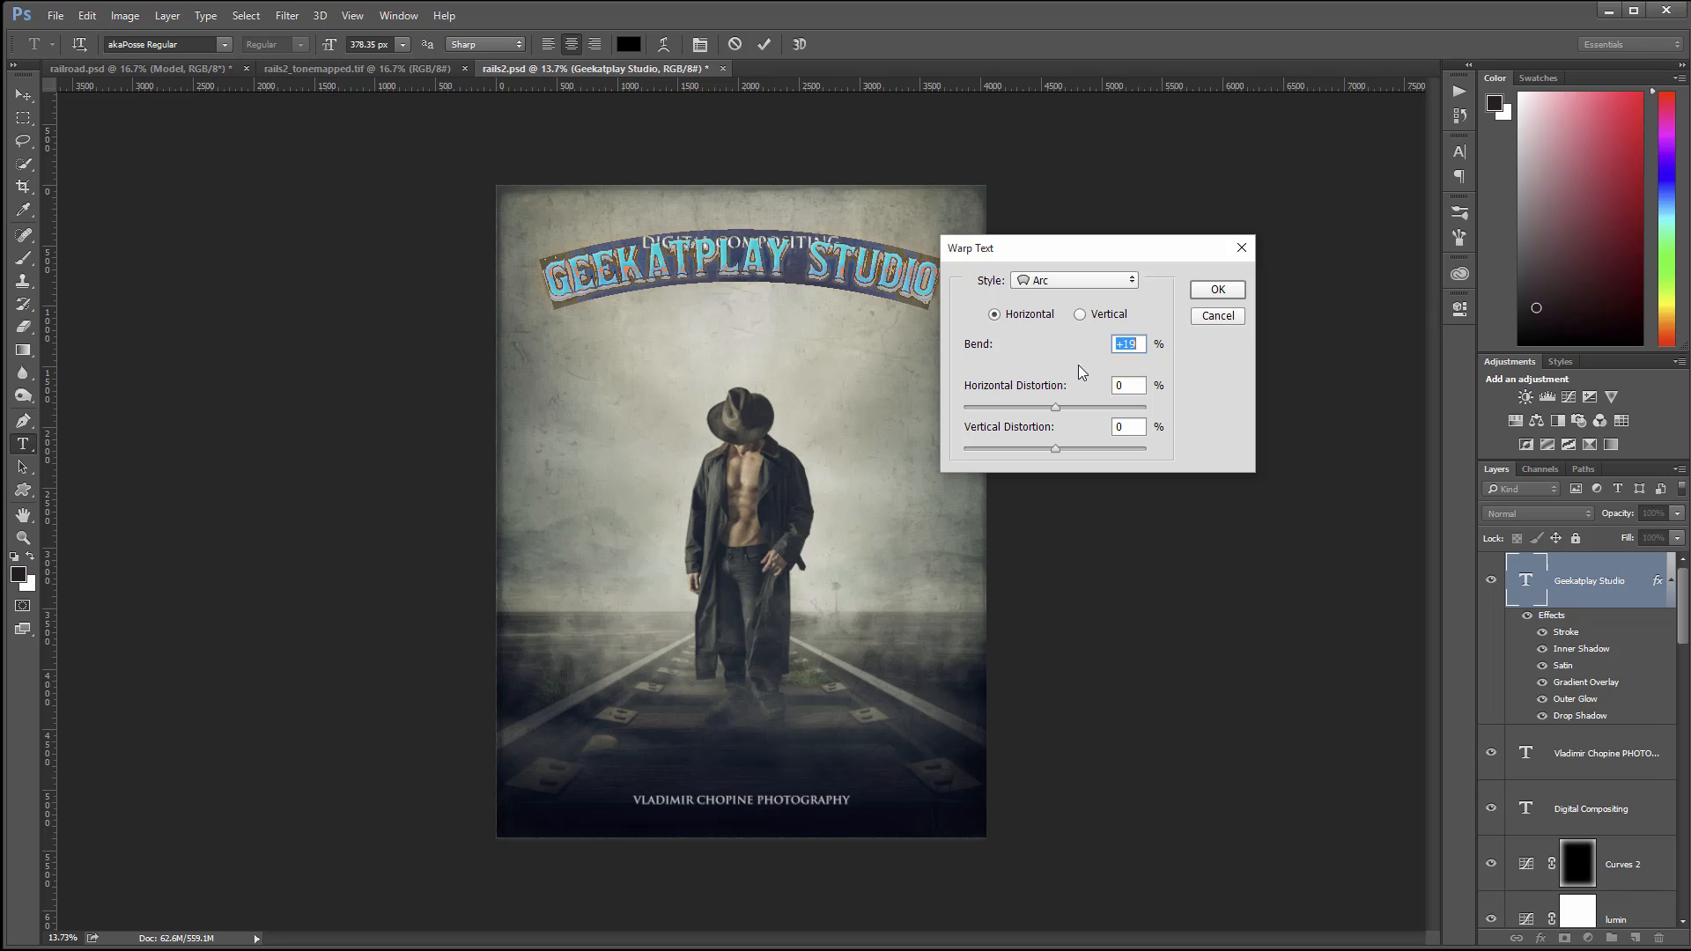
left_click(1218, 289)
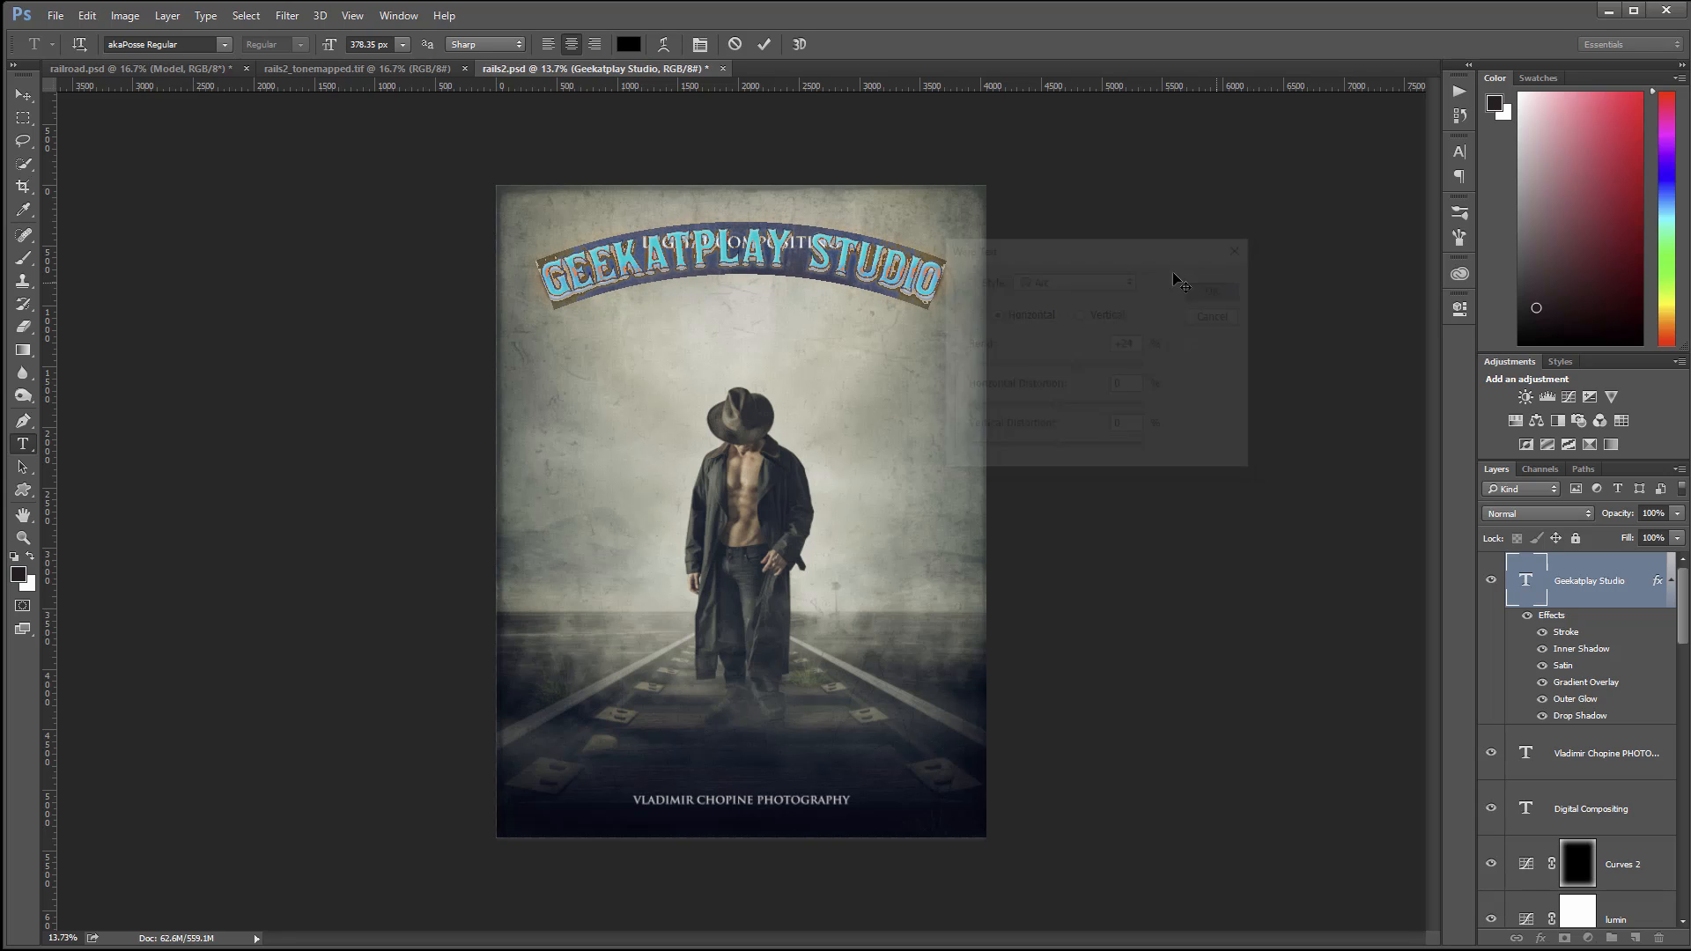
Commit the warped title text and nudge it straight down, away from the DIGITAL COMPOSITING line
left_click(23, 94)
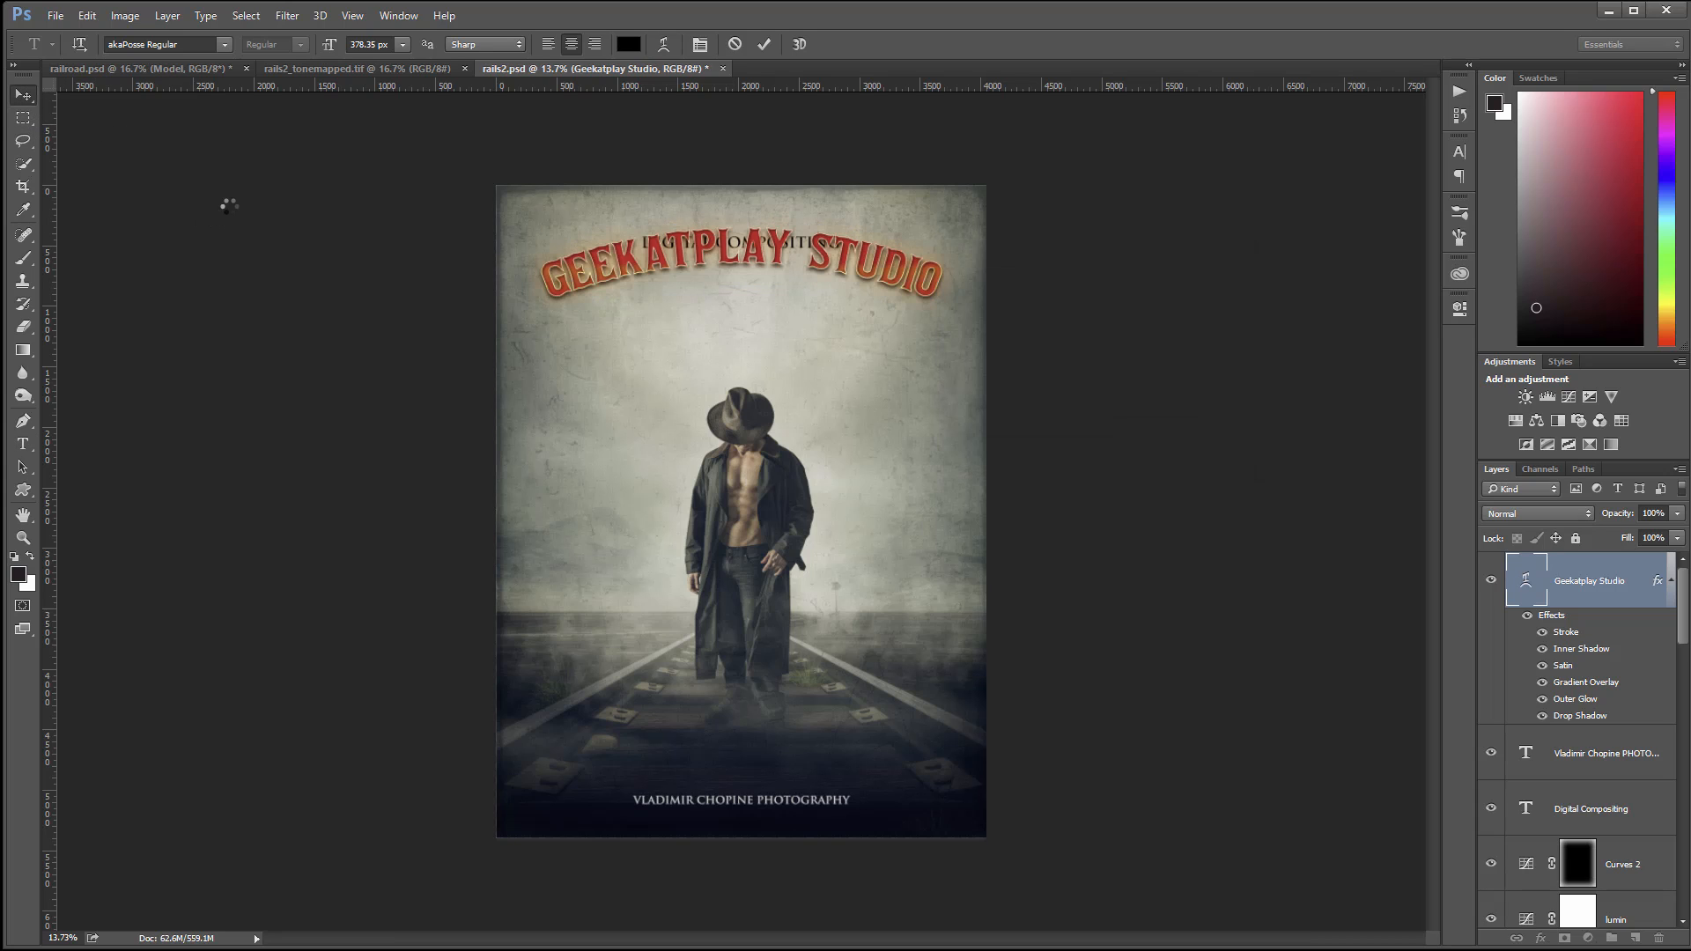
key("shift+Down")
key("shift+Down")
key("shift+Down")
key("shift+Down")
key("shift+Down")
key("shift+Down")
key("shift+Down")
key("shift+Down")
key("shift+Down")
key("shift+Down")
key("shift+Down")
key("shift+Down")
key("shift+Down")
key("shift+Down")
key("shift+Down")
key("shift+Down")
key("shift+Down")
key("shift+Down")
key("shift+Down")
key("shift+Down")
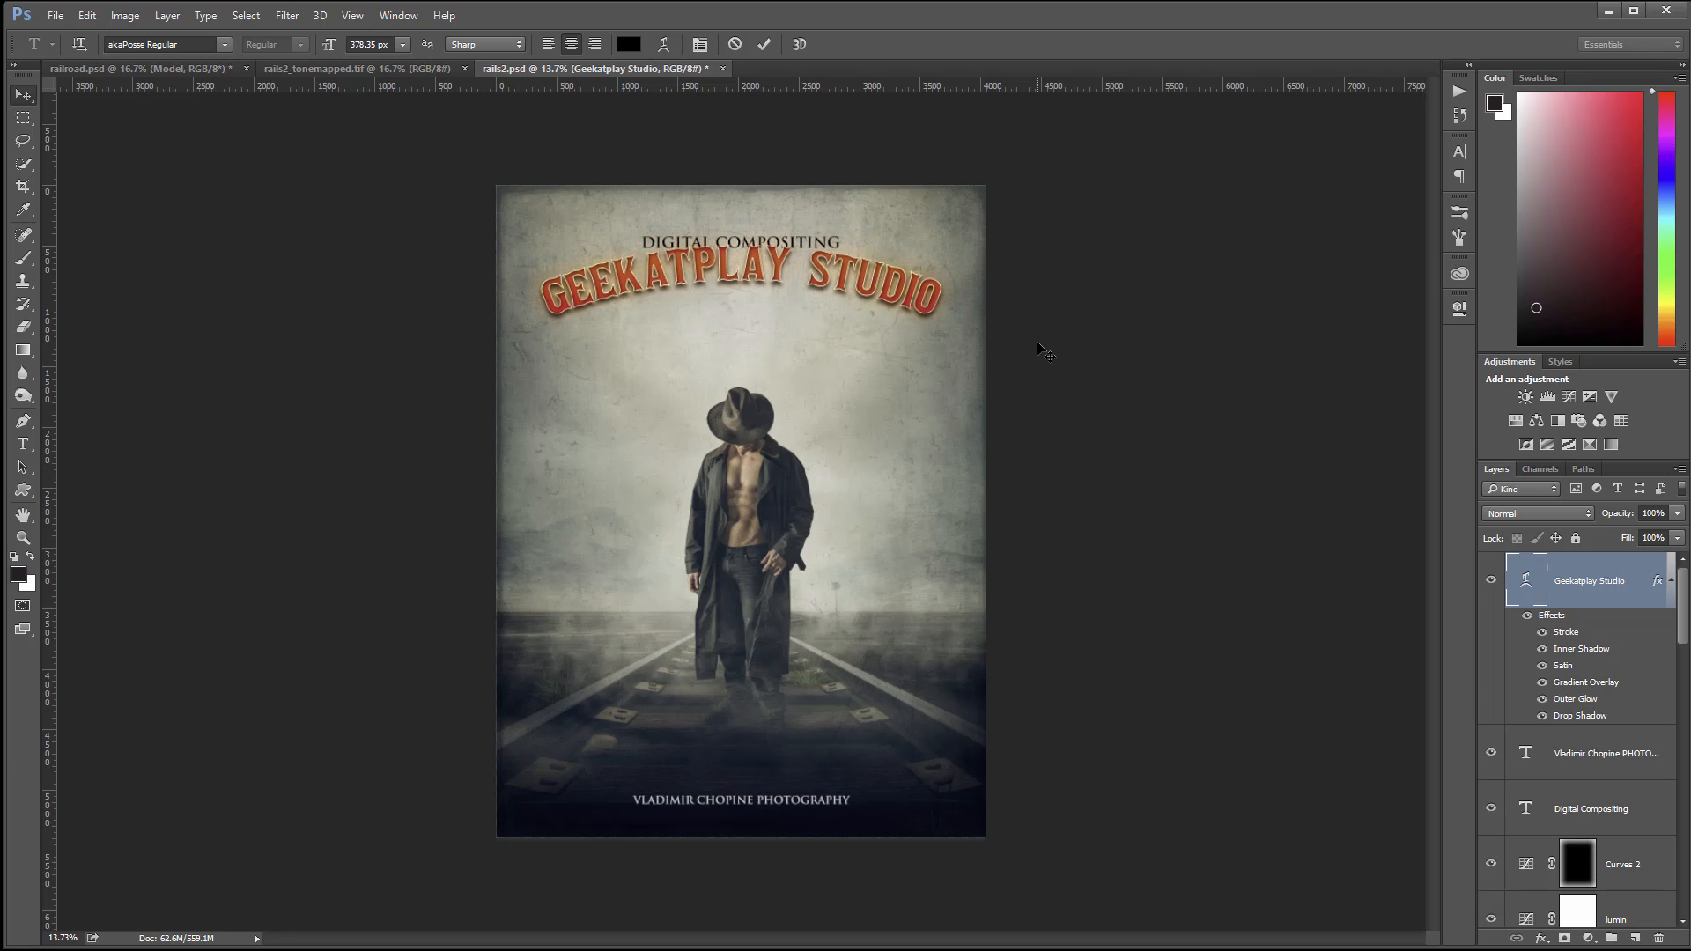